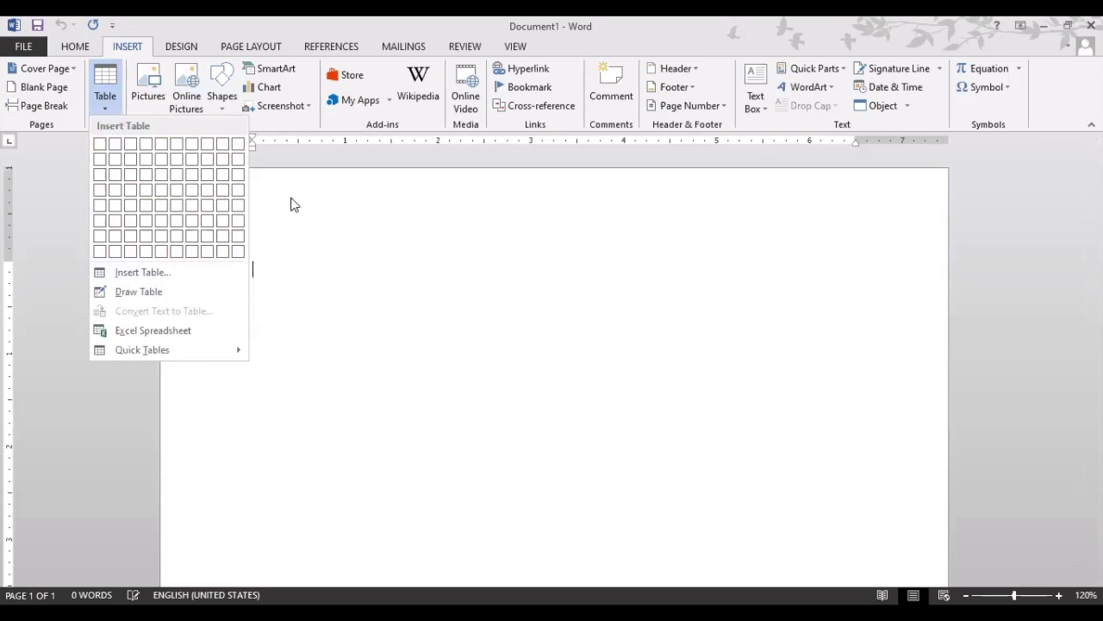
pyautogui.click(111, 107)
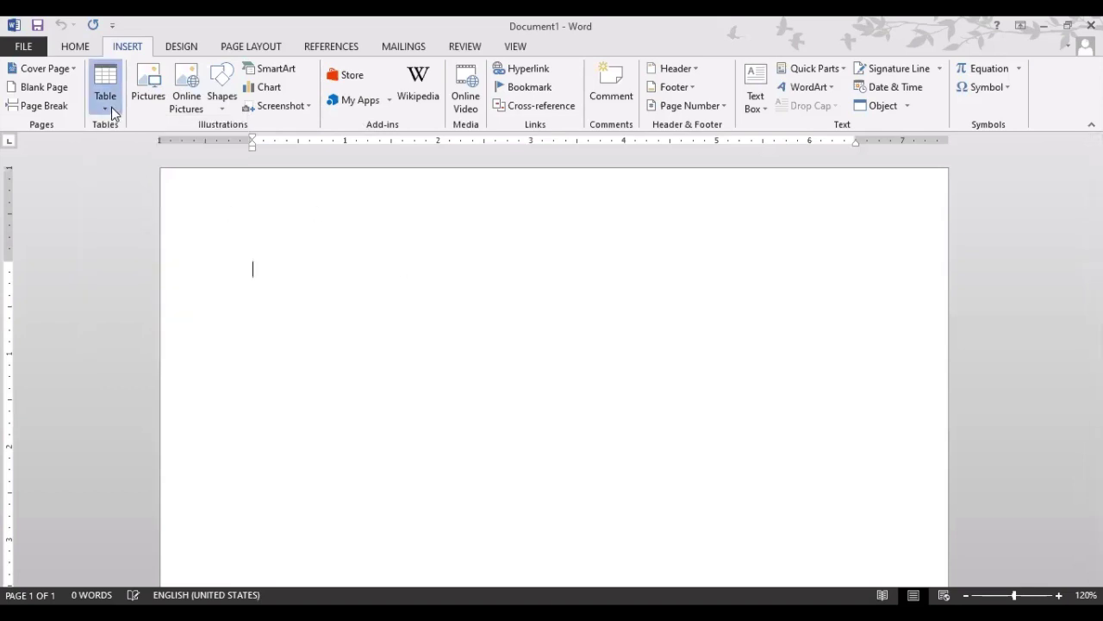
pyautogui.click(111, 106)
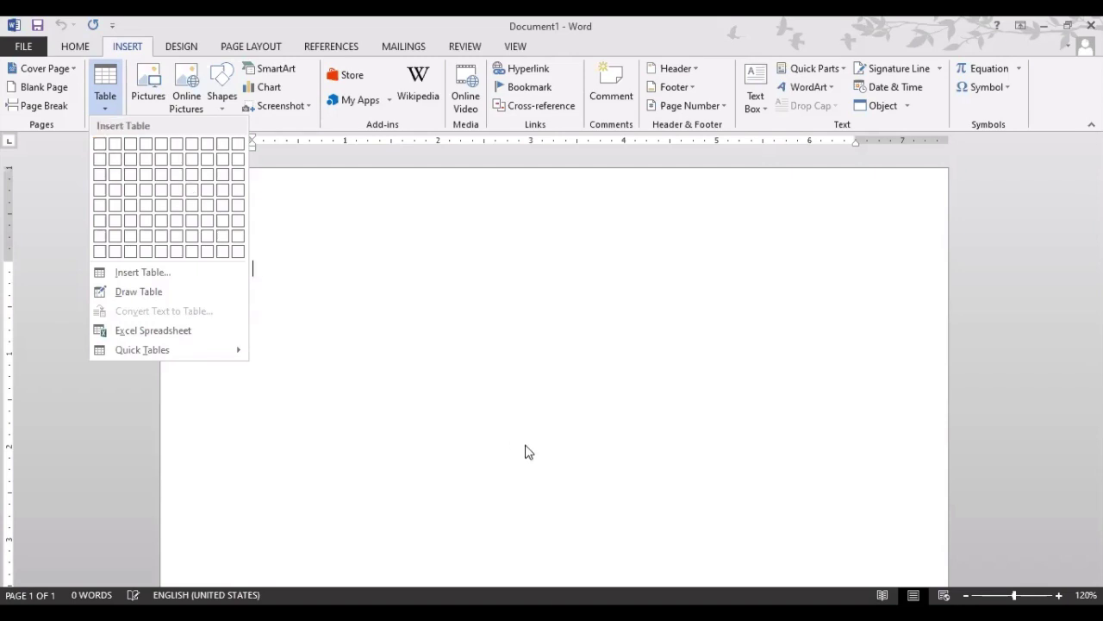
pyautogui.click(101, 112)
pyautogui.click(101, 110)
pyautogui.click(106, 93)
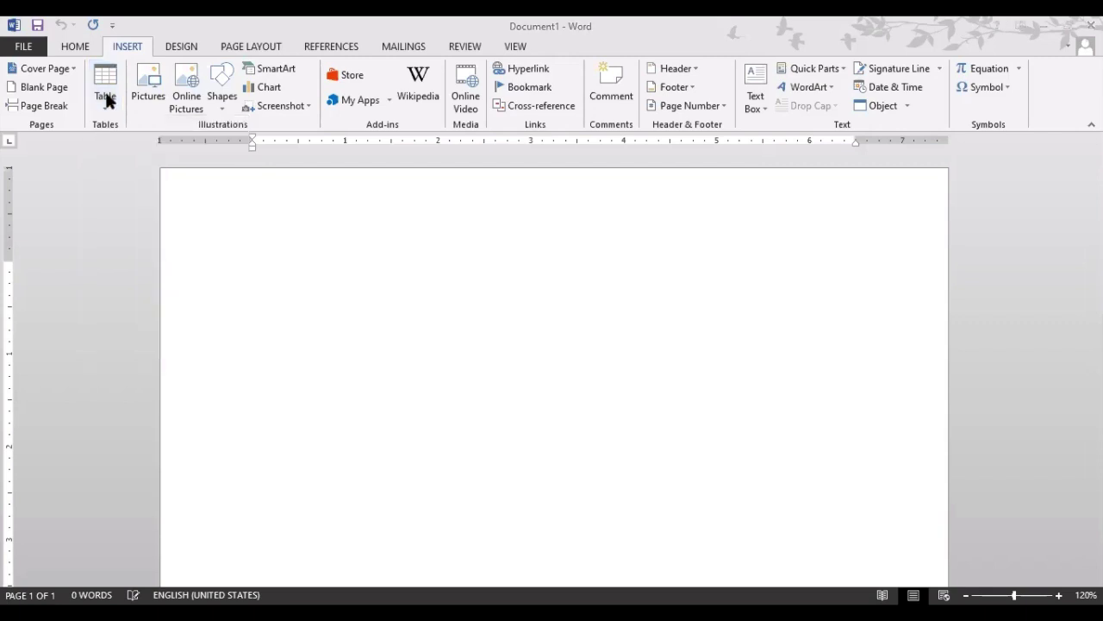
pyautogui.click(106, 101)
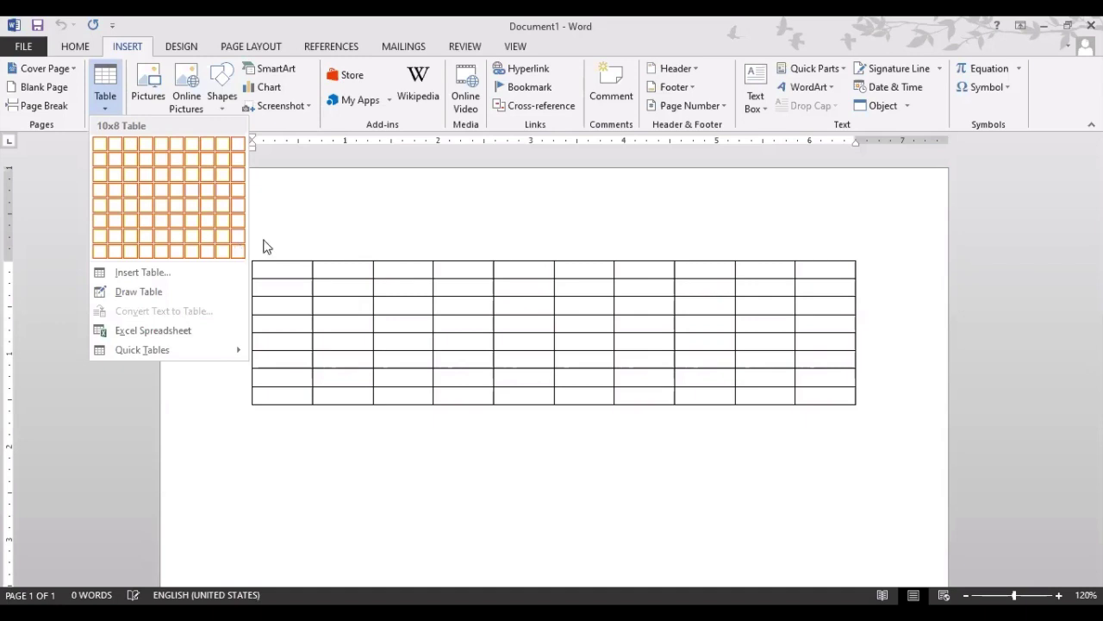
pyautogui.click(104, 99)
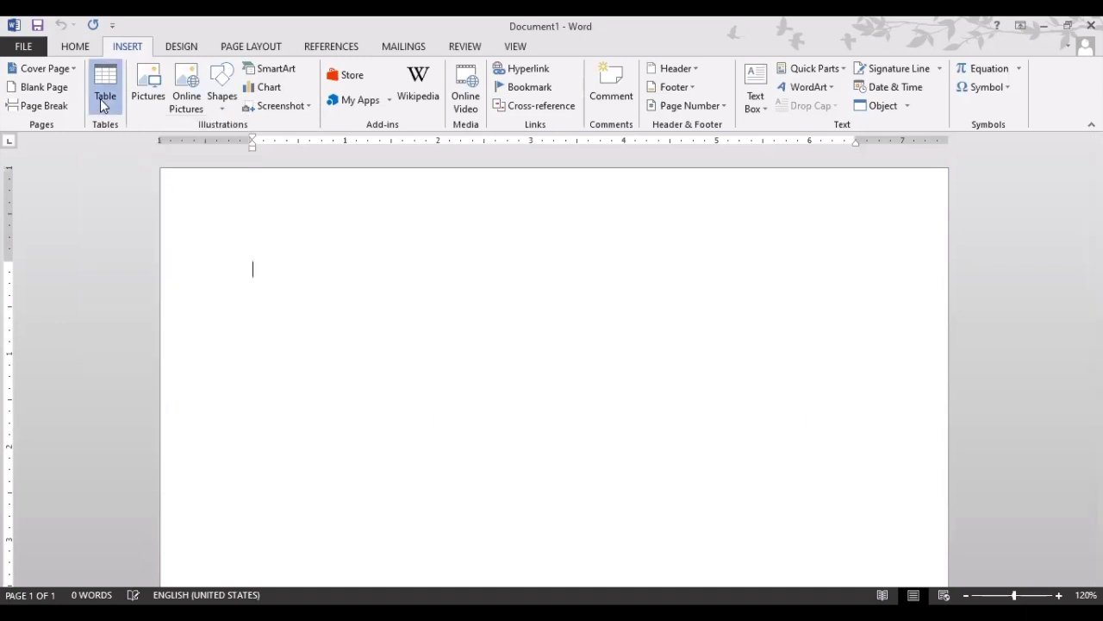
pyautogui.click(104, 99)
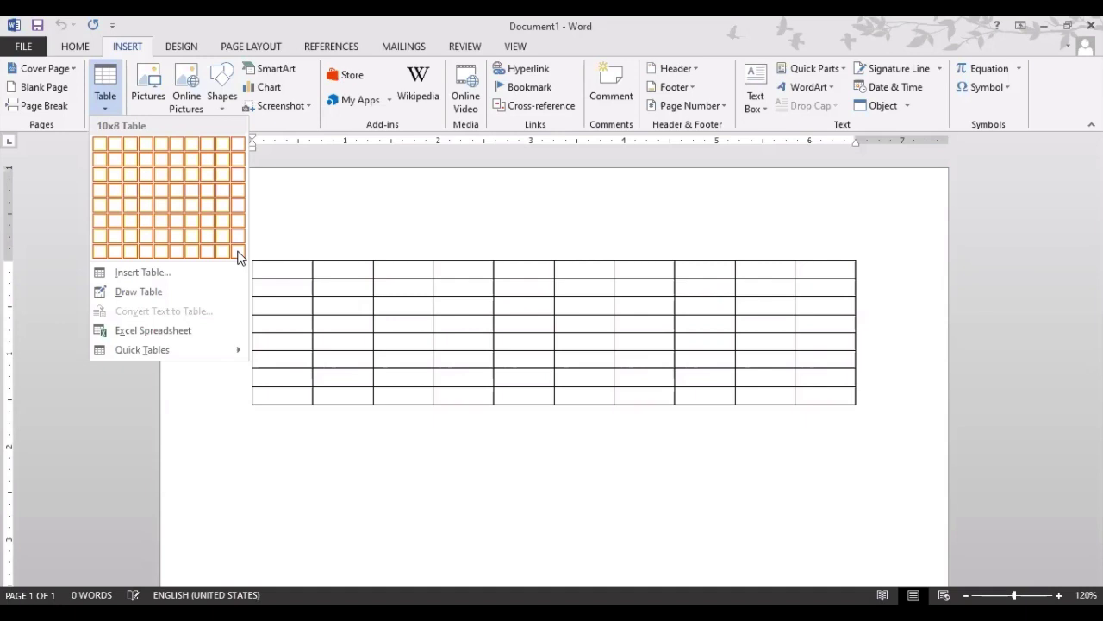
# Open the Insert Table dialog and raise the columns to 15 and the rows with the spin boxes
pyautogui.click(149, 278)
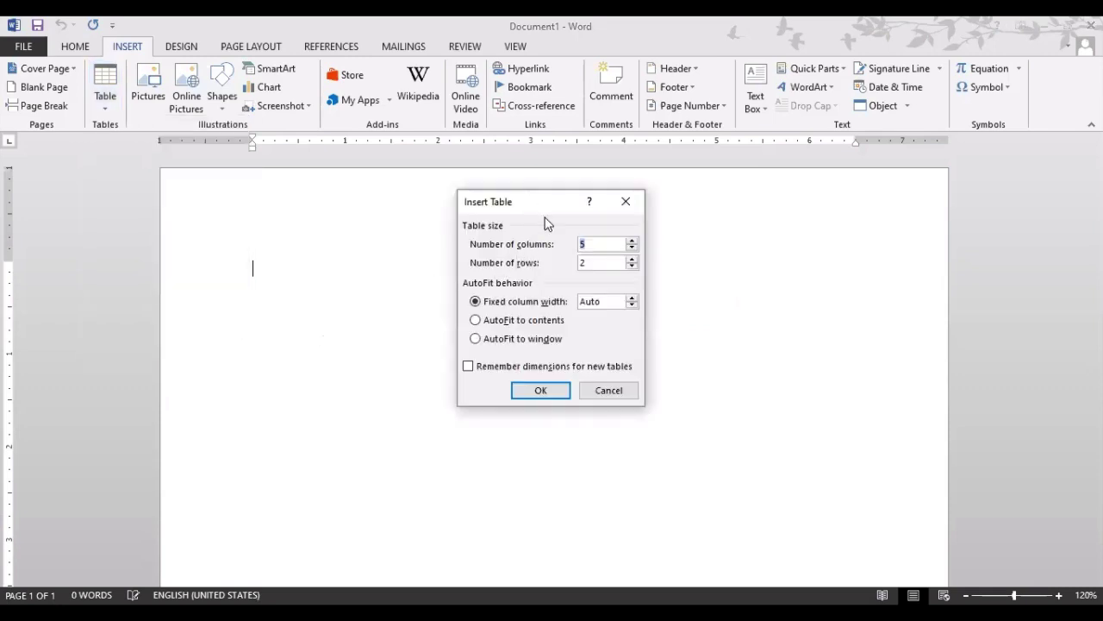
pyautogui.click(632, 243)
pyautogui.click(632, 242)
pyautogui.click(631, 259)
pyautogui.click(631, 259)
pyautogui.click(631, 258)
pyautogui.click(631, 259)
pyautogui.click(631, 259)
# Cancel the dialog, then reopen Insert Table from the Table dropdown
pyautogui.click(603, 396)
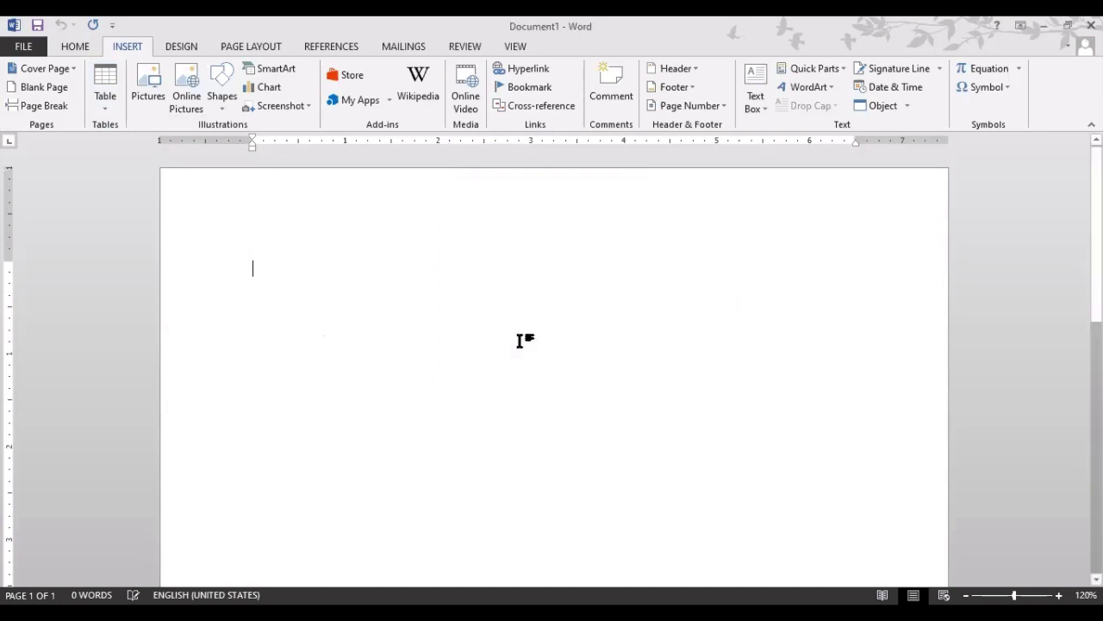
pyautogui.click(107, 103)
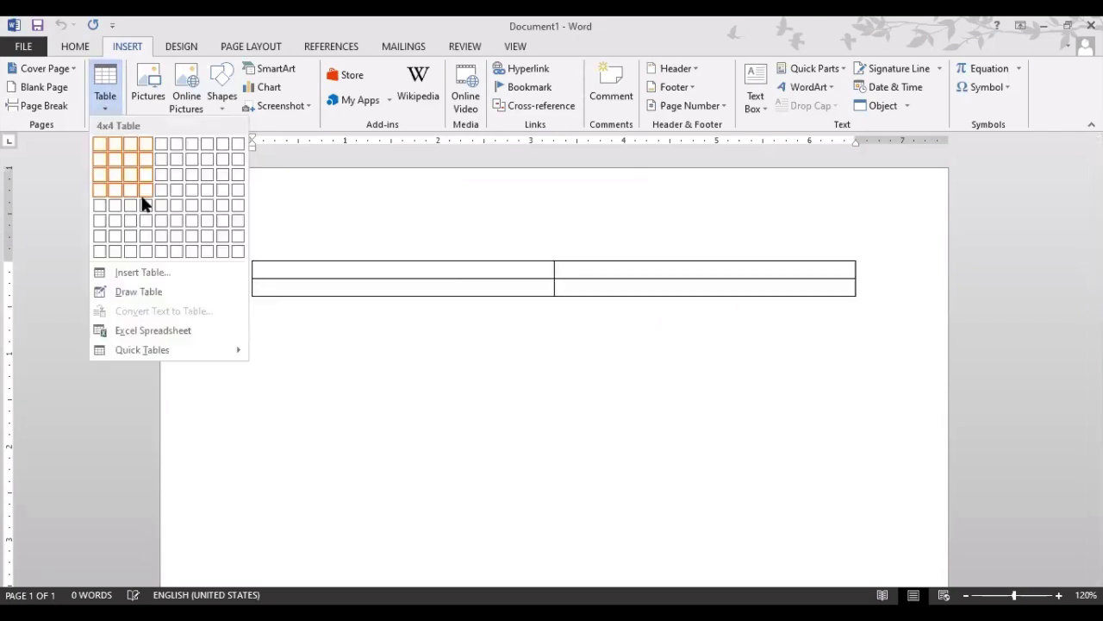
pyautogui.click(180, 272)
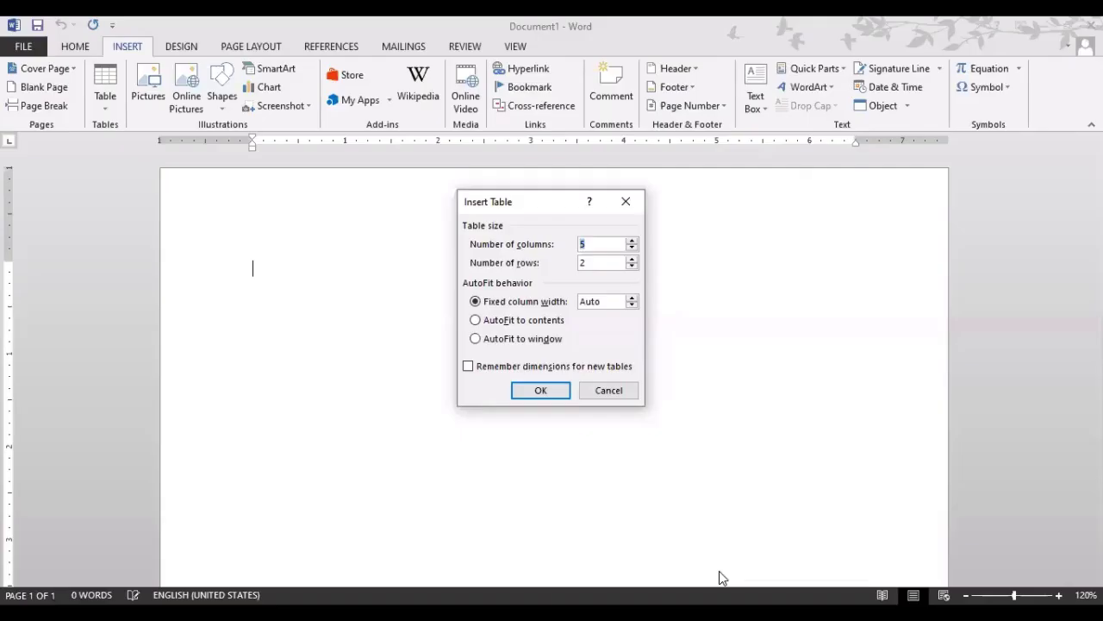
# Set the Insert Table dialog to 15 columns and 10 rows
pyautogui.click(506, 307)
pyautogui.doubleClick(583, 244)
pyautogui.click(601, 263)
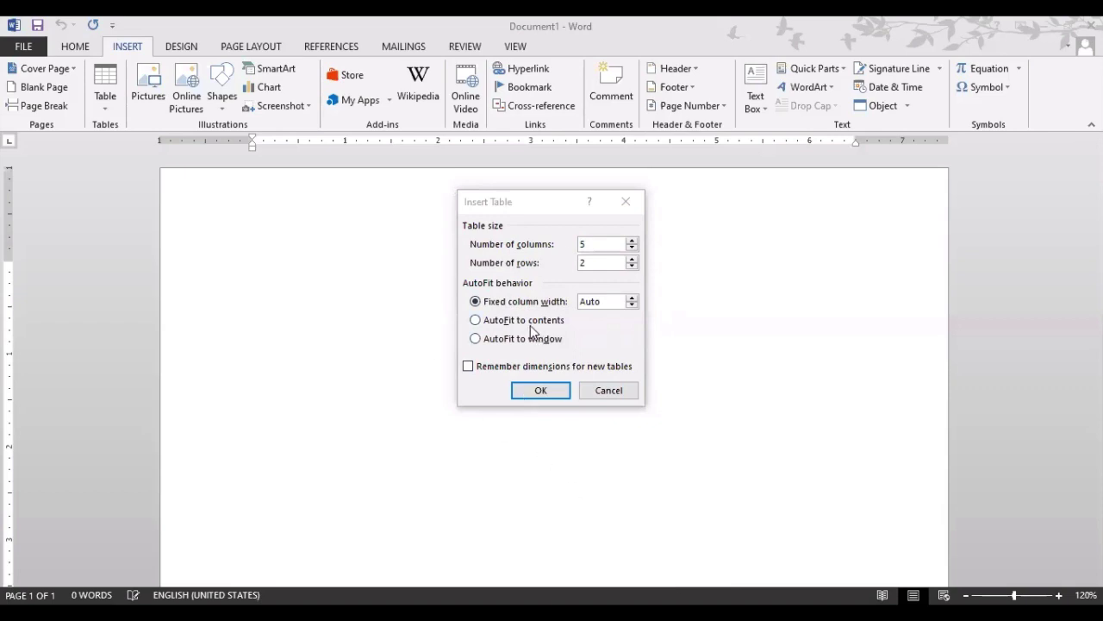
pyautogui.click(630, 242)
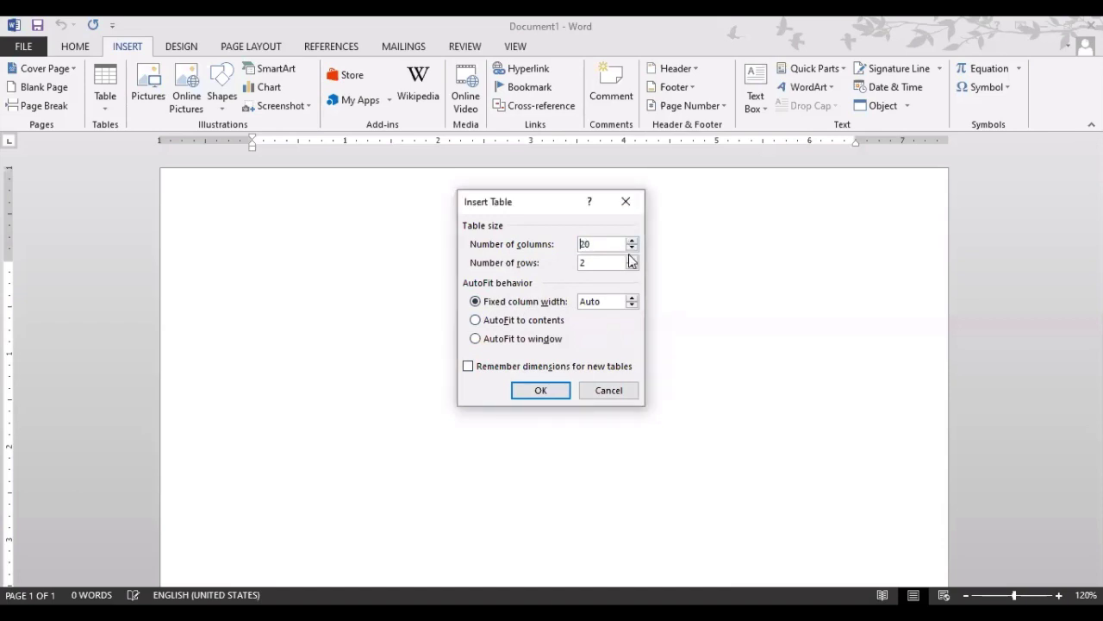
pyautogui.click(632, 249)
pyautogui.click(632, 249)
pyautogui.click(632, 250)
pyautogui.click(635, 259)
pyautogui.write('10')
# Insert the 15 by 10 table, then undo it with Ctrl+Z
pyautogui.click(590, 302)
pyautogui.click(549, 392)
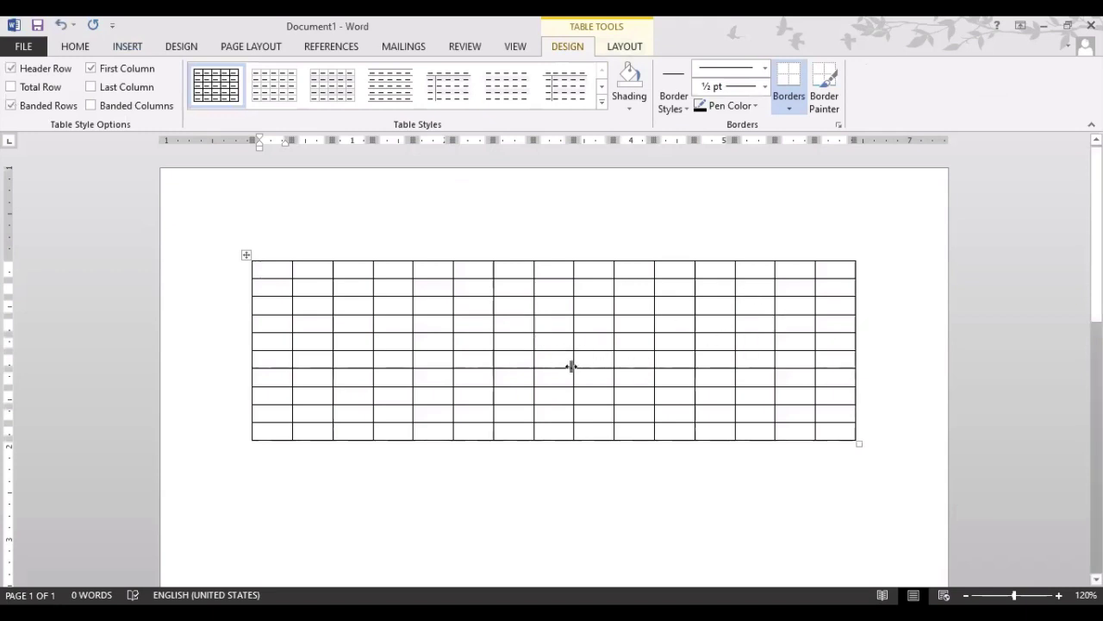
pyautogui.hotkey('ctrl', 'z')
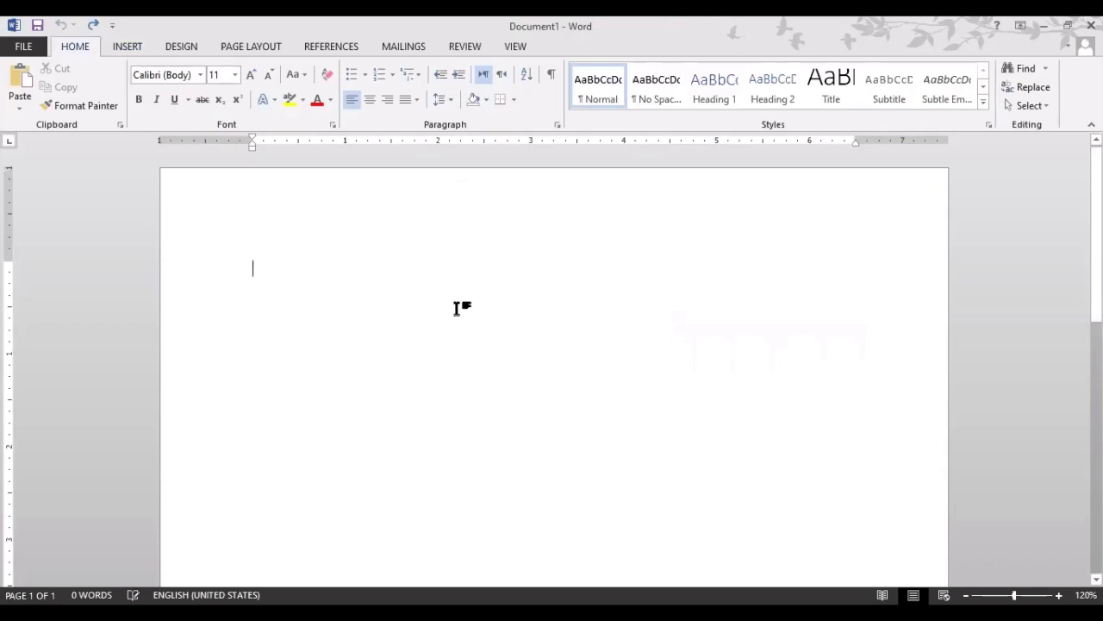
# With Draw Table, draw the table outline and four horizontal row borders
pyautogui.click(128, 46)
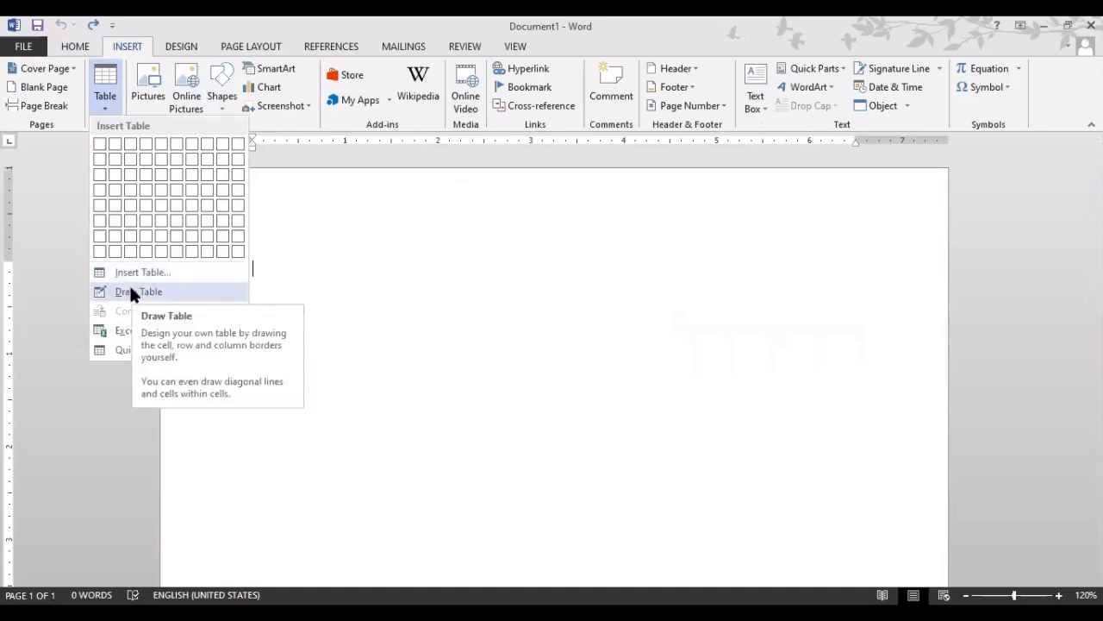
pyautogui.click(130, 289)
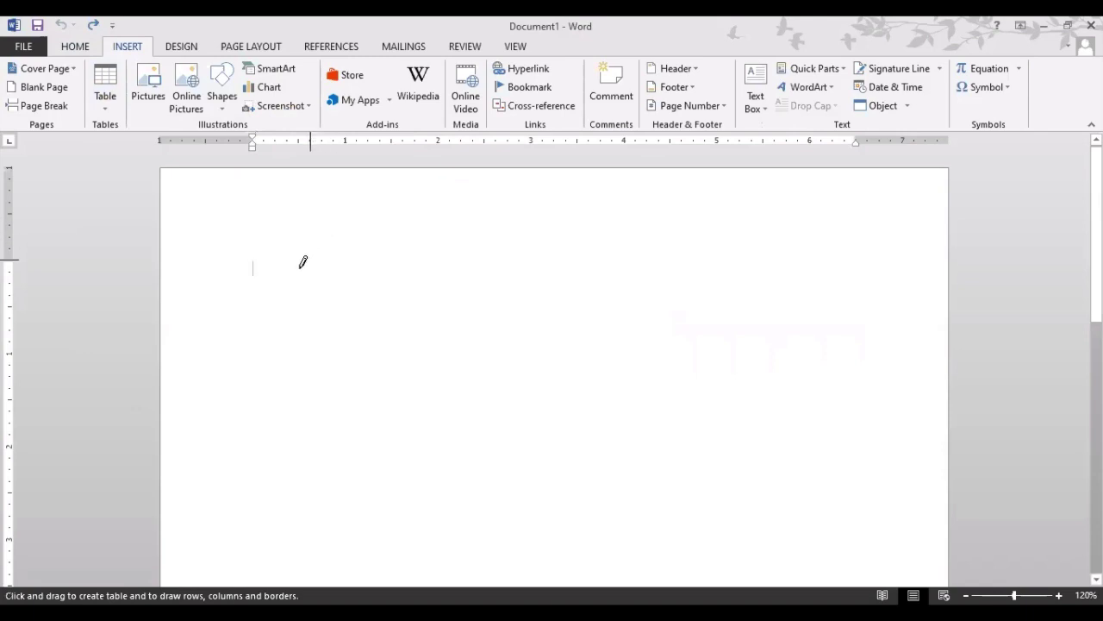
pyautogui.moveTo(251, 253)
pyautogui.mouseDown()
pyautogui.moveTo(517, 393)
pyautogui.moveTo(778, 462)
pyautogui.moveTo(856, 549)
pyautogui.mouseUp()
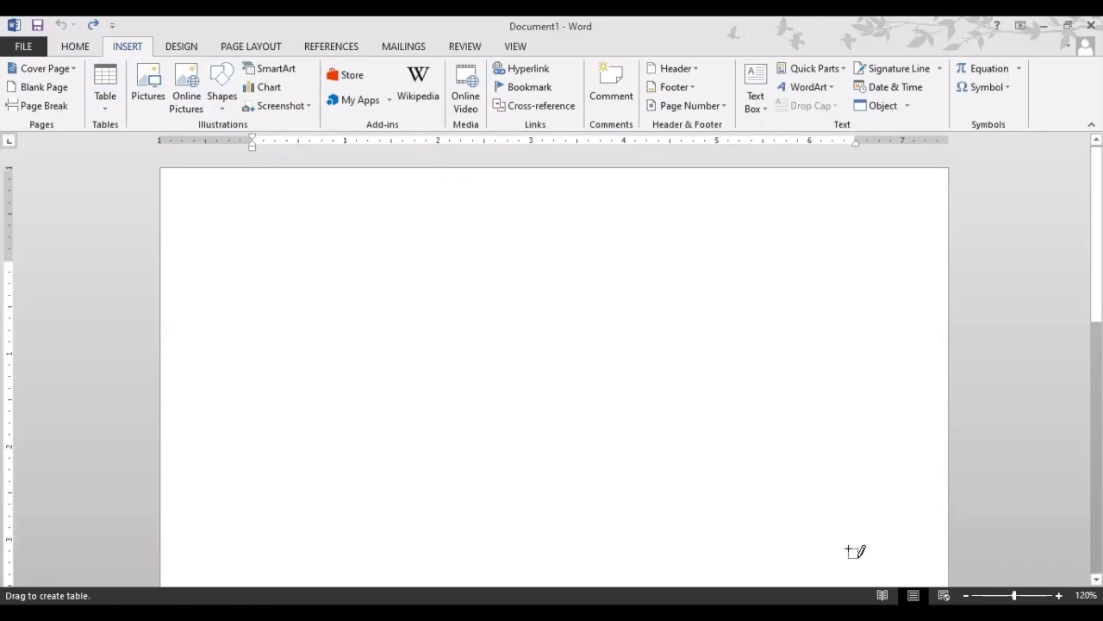
pyautogui.moveTo(255, 293); pyautogui.dragTo(619, 303)
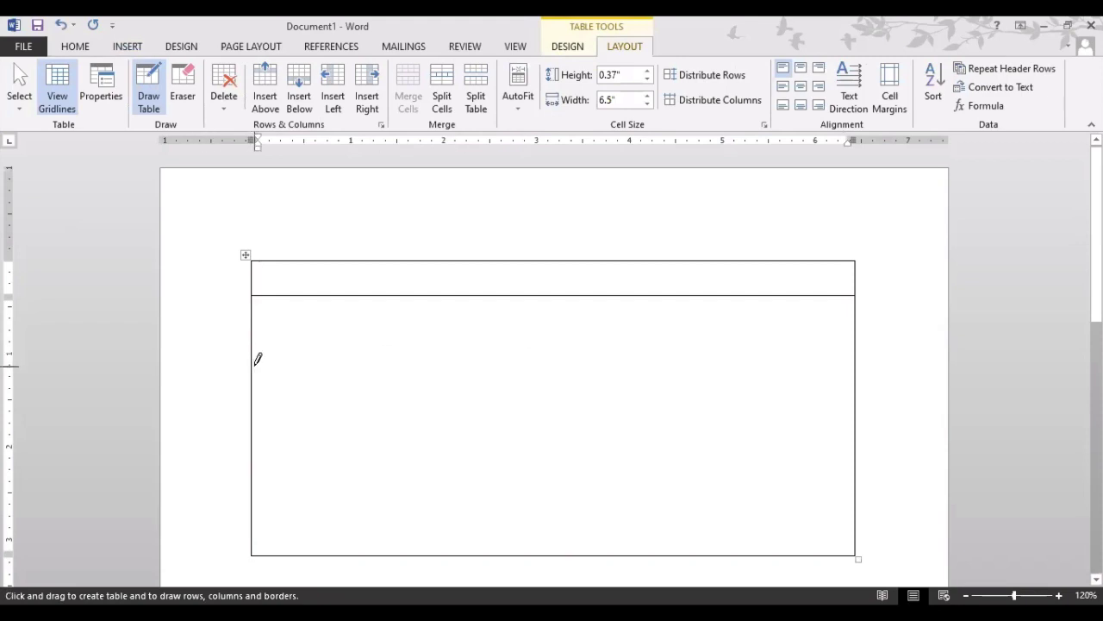
pyautogui.moveTo(257, 359); pyautogui.dragTo(669, 365)
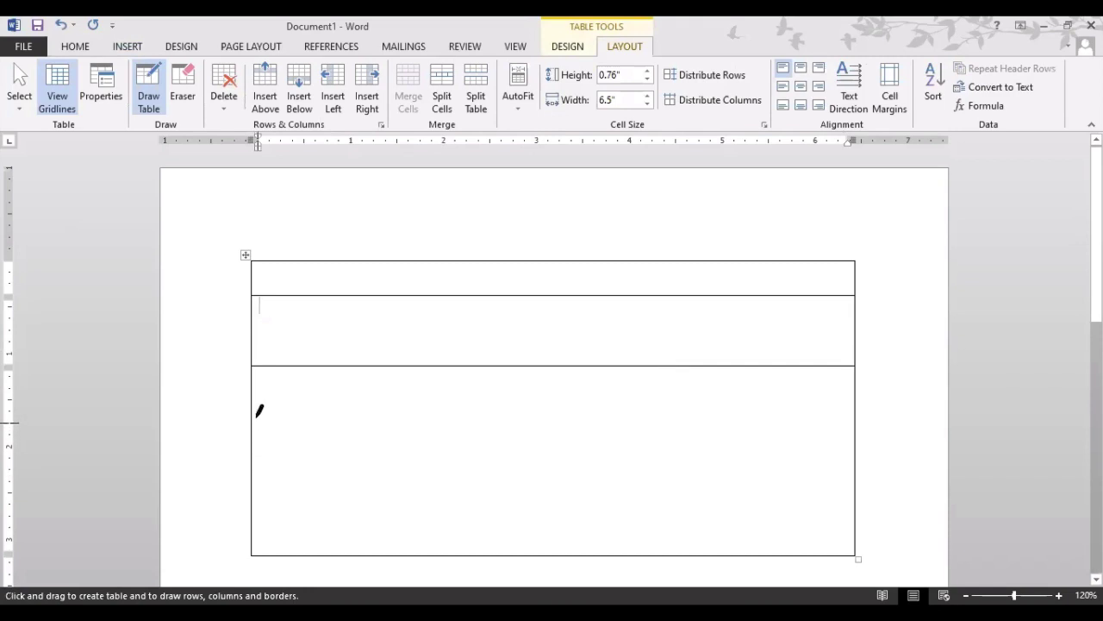
pyautogui.moveTo(256, 397); pyautogui.dragTo(689, 393)
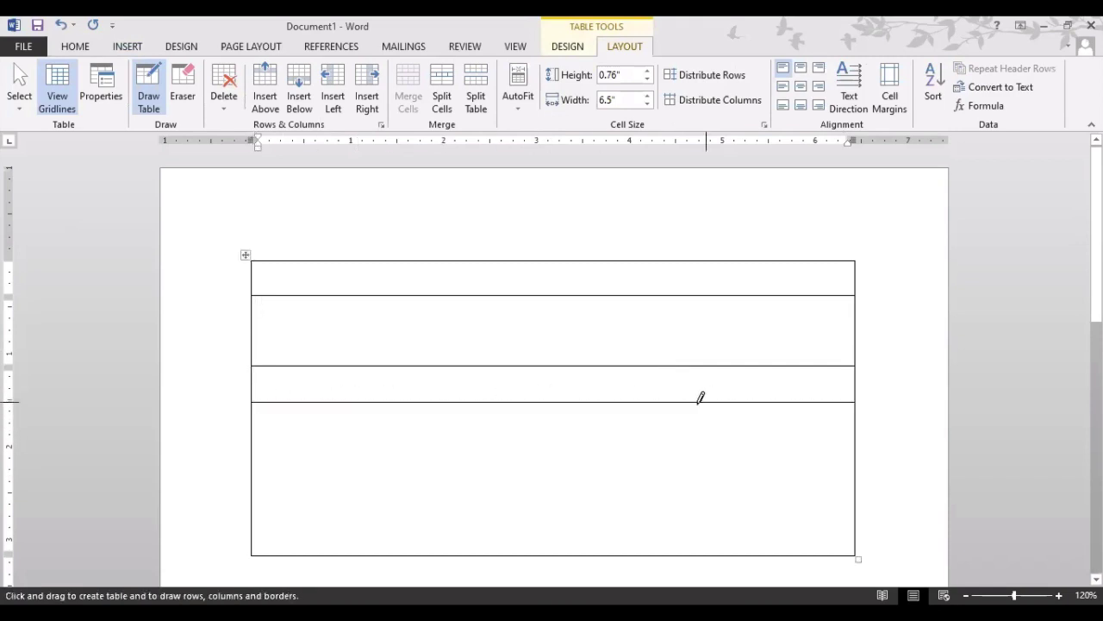
pyautogui.moveTo(257, 481); pyautogui.dragTo(572, 475)
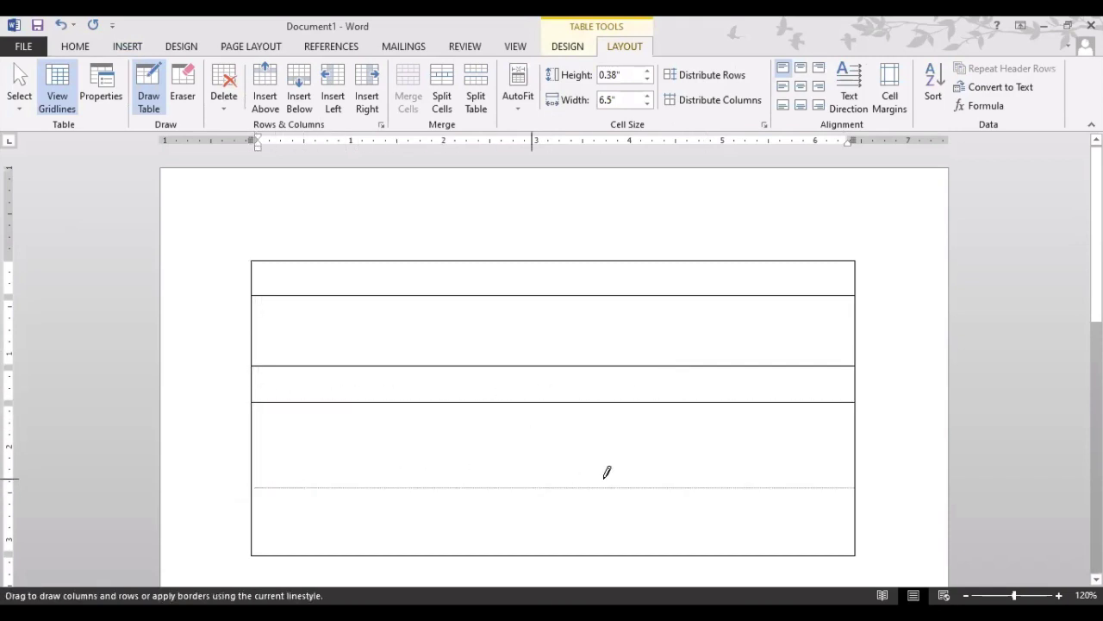
pyautogui.moveTo(705, 480); pyautogui.dragTo(707, 480)
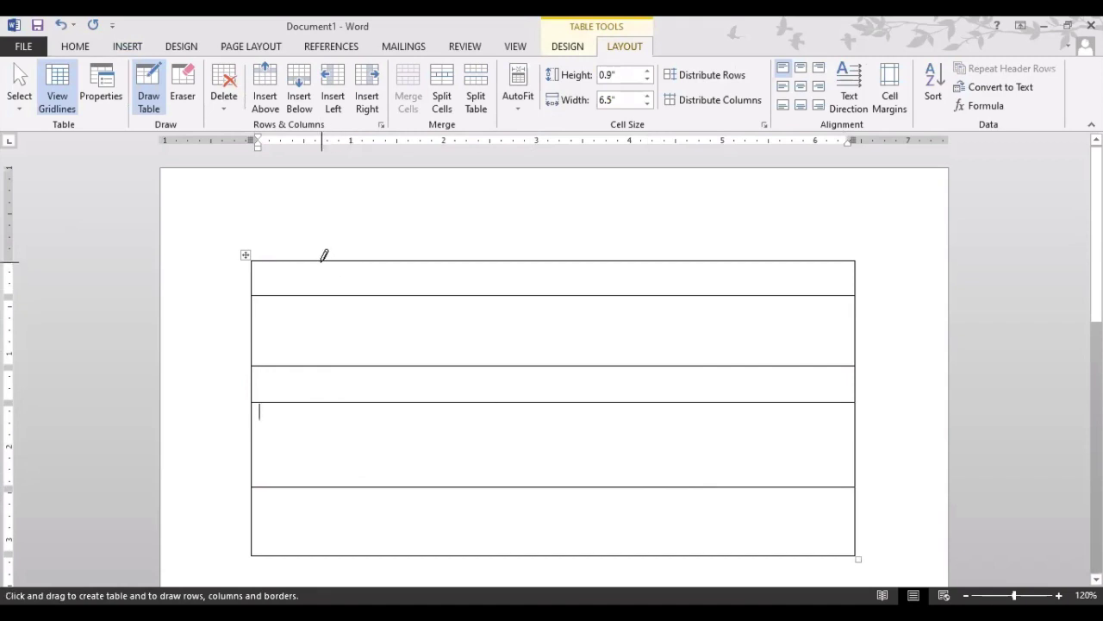
# Draw three column borders, split row four's last cell into four, and cross row two's last cell diagonally
pyautogui.moveTo(324, 261); pyautogui.dragTo(320, 552)
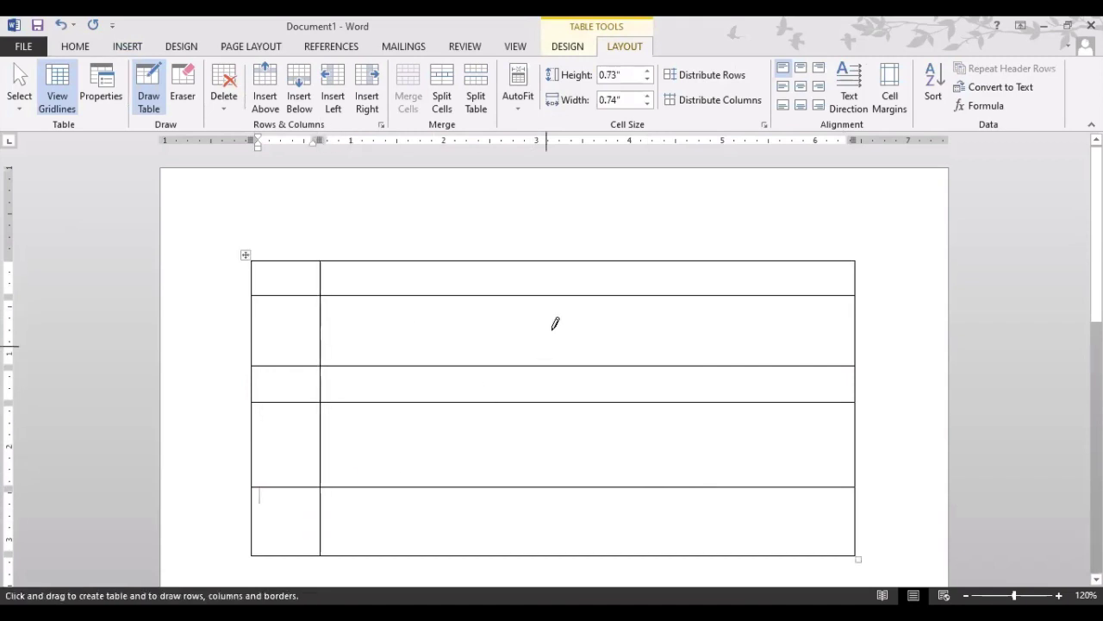
pyautogui.moveTo(571, 257); pyautogui.dragTo(569, 552)
pyautogui.moveTo(723, 257); pyautogui.dragTo(719, 552)
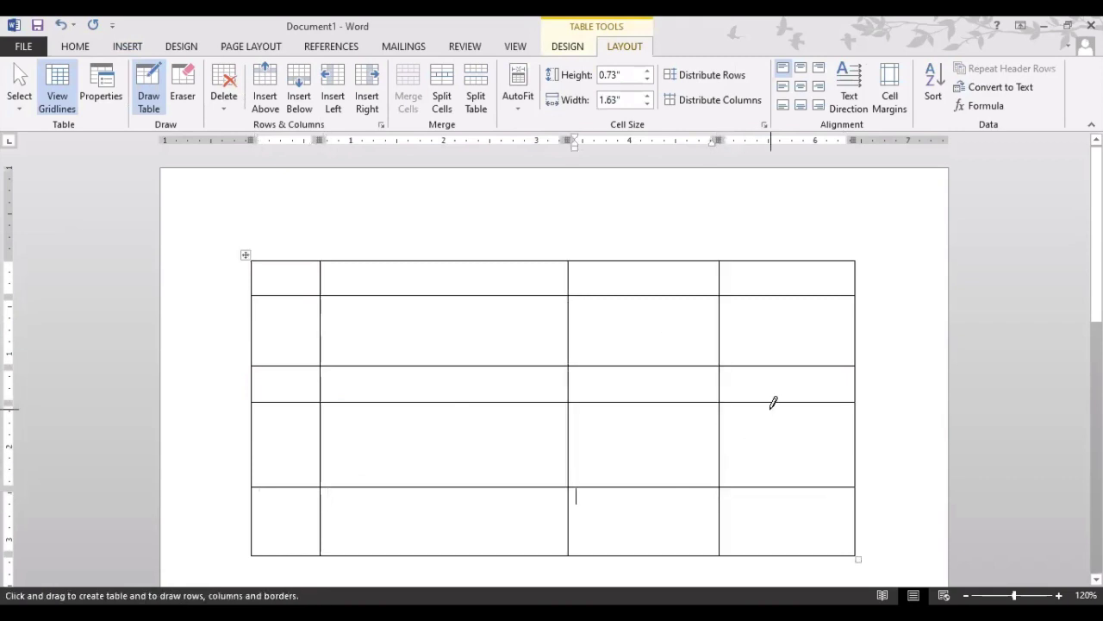
pyautogui.moveTo(774, 399); pyautogui.dragTo(777, 464)
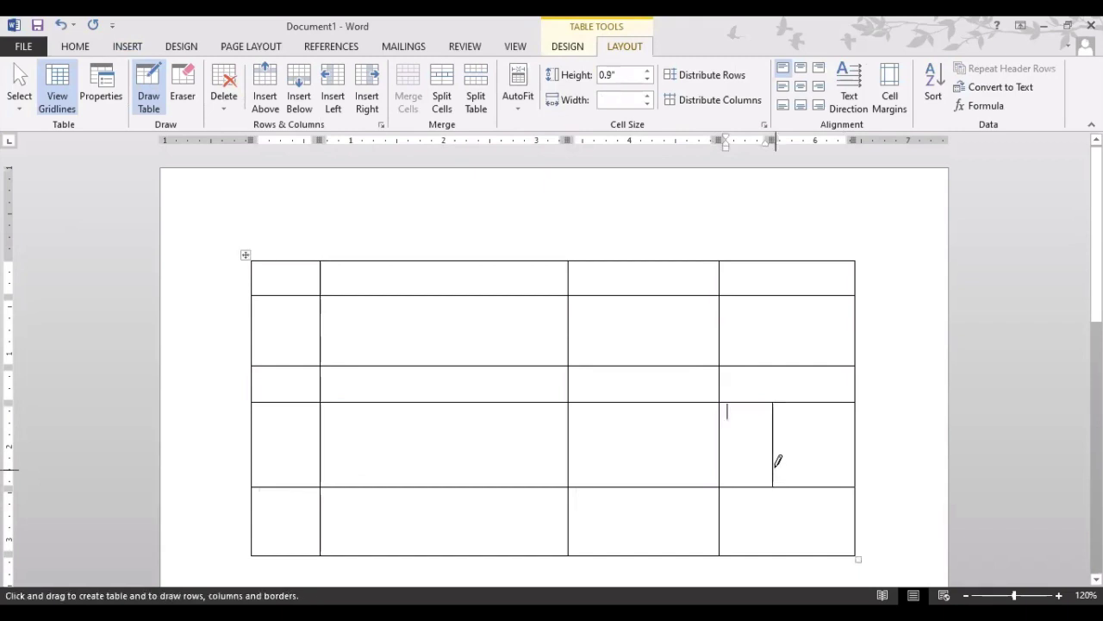
pyautogui.moveTo(723, 431); pyautogui.dragTo(838, 418)
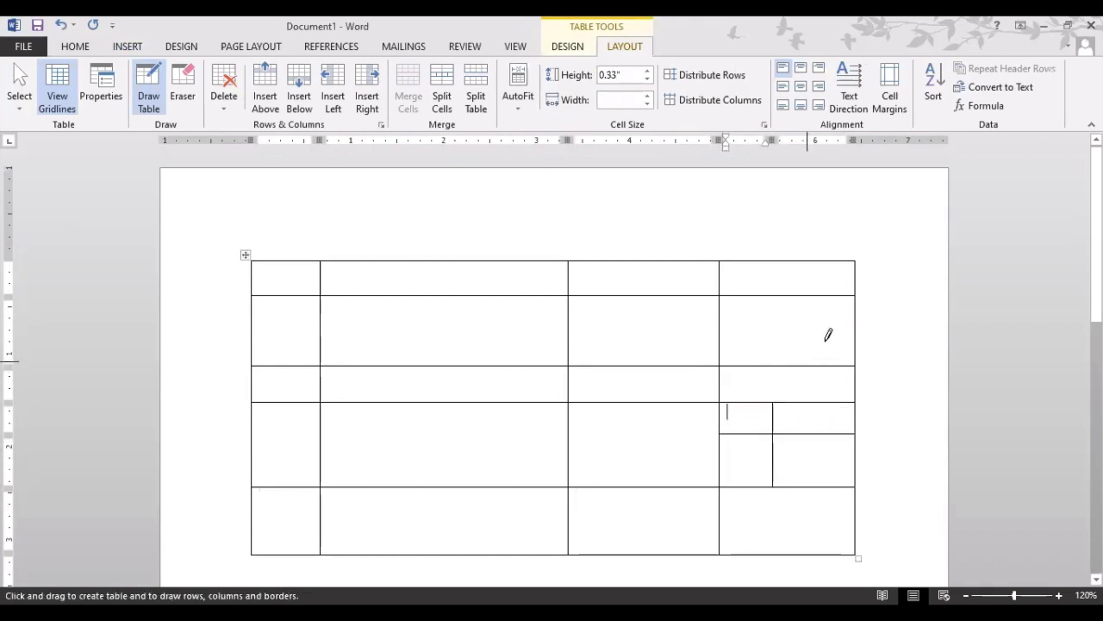
pyautogui.moveTo(852, 293)
pyautogui.mouseDown()
pyautogui.moveTo(734, 345)
pyautogui.moveTo(724, 320)
pyautogui.moveTo(819, 325)
pyautogui.moveTo(840, 349)
pyautogui.mouseUp()
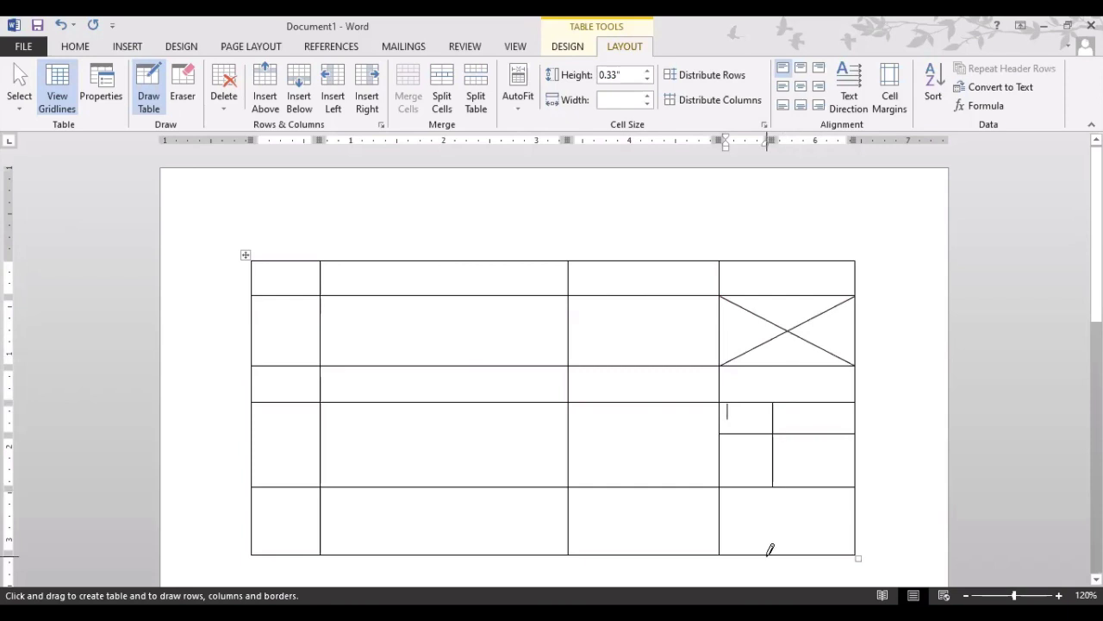
# With the Eraser, remove the diagonal and split borders, then erase the whole drawn table
pyautogui.click(193, 99)
pyautogui.moveTo(807, 325); pyautogui.dragTo(784, 323)
pyautogui.click(784, 327)
pyautogui.click(778, 366)
pyautogui.click(777, 403)
pyautogui.click(780, 433)
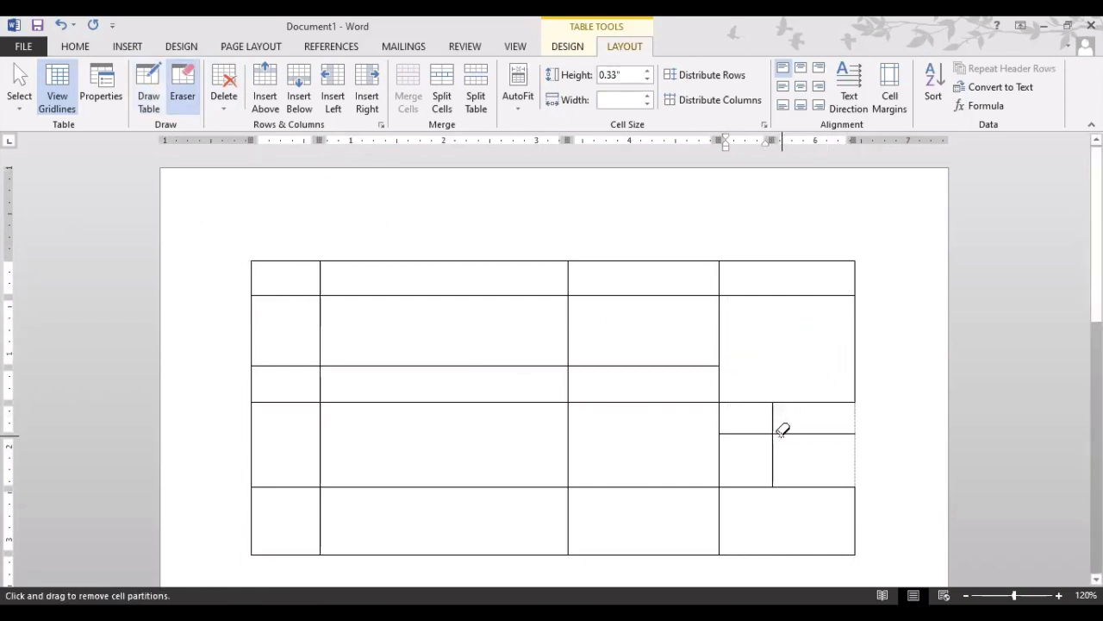
pyautogui.click(772, 432)
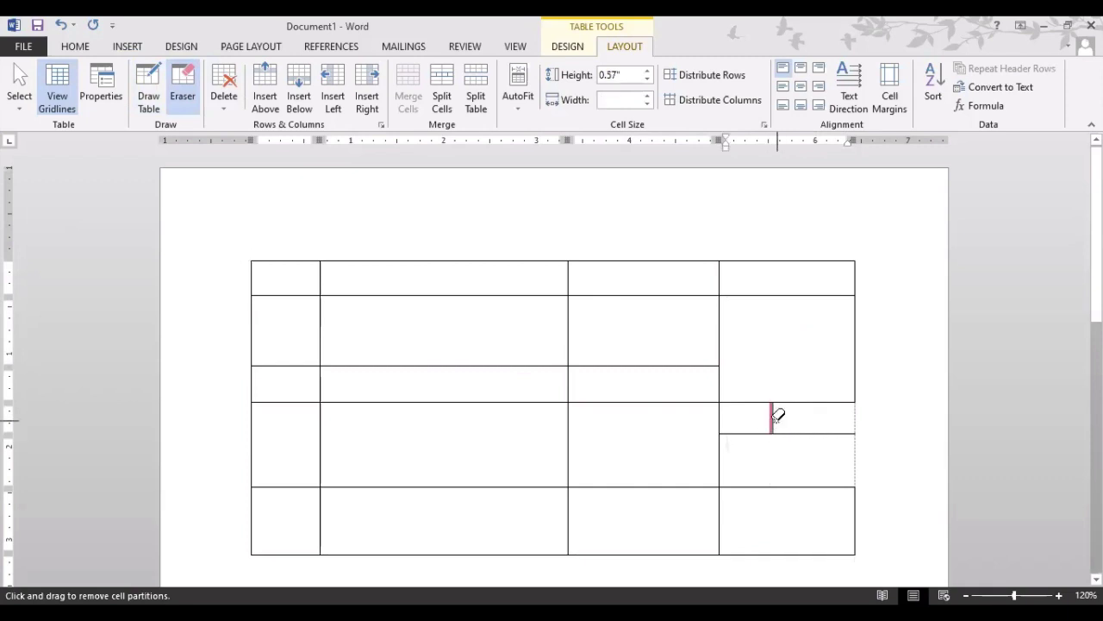
pyautogui.click(775, 417)
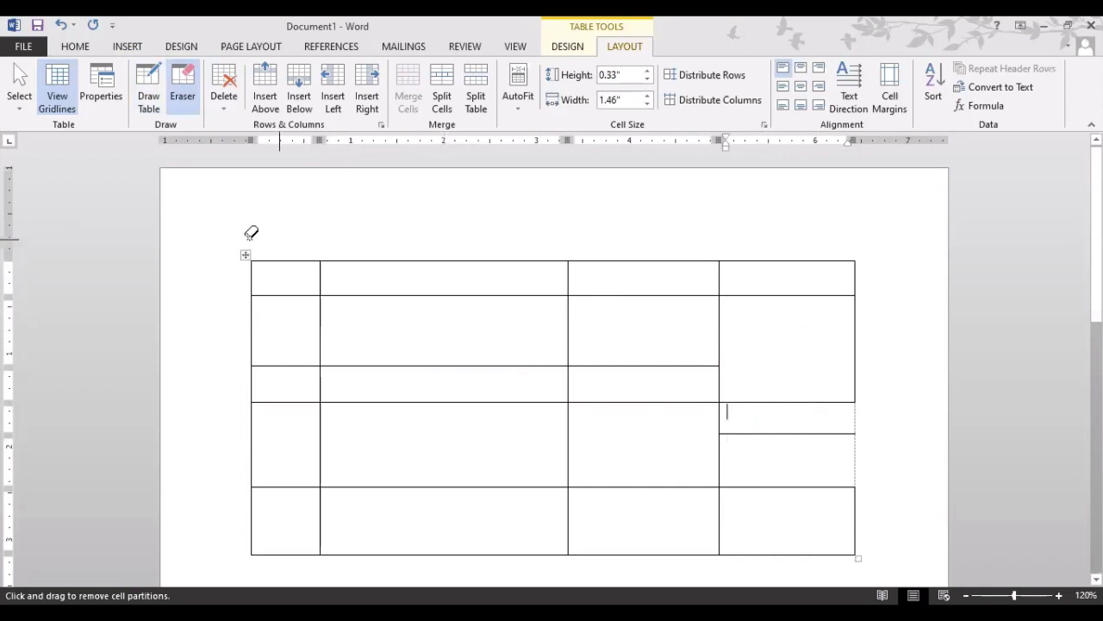
pyautogui.moveTo(214, 238); pyautogui.dragTo(869, 553)
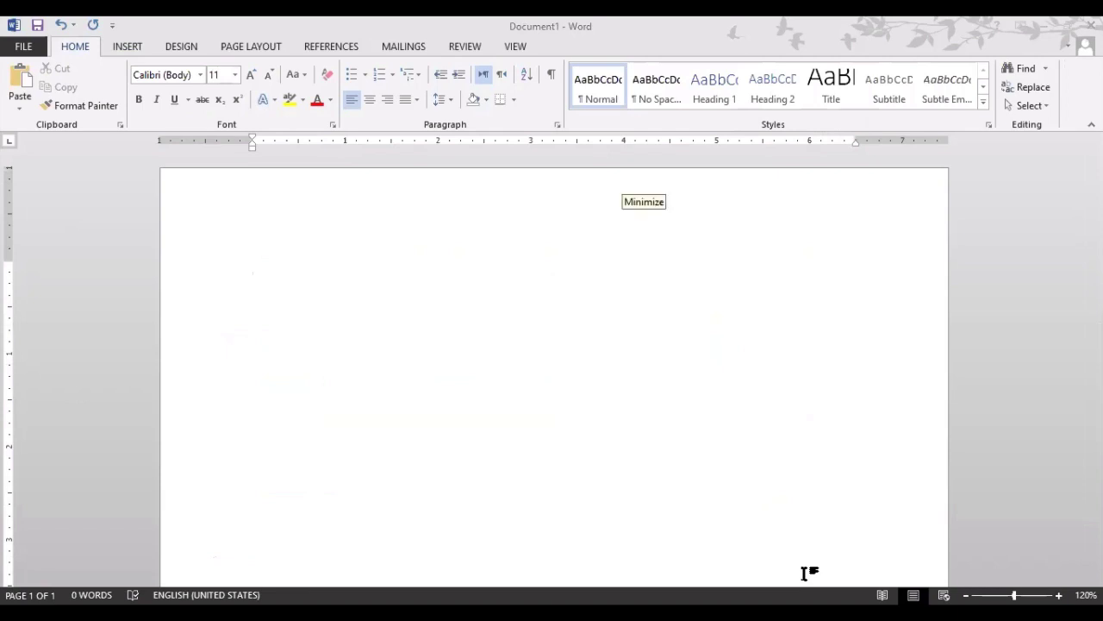
pyautogui.click(119, 49)
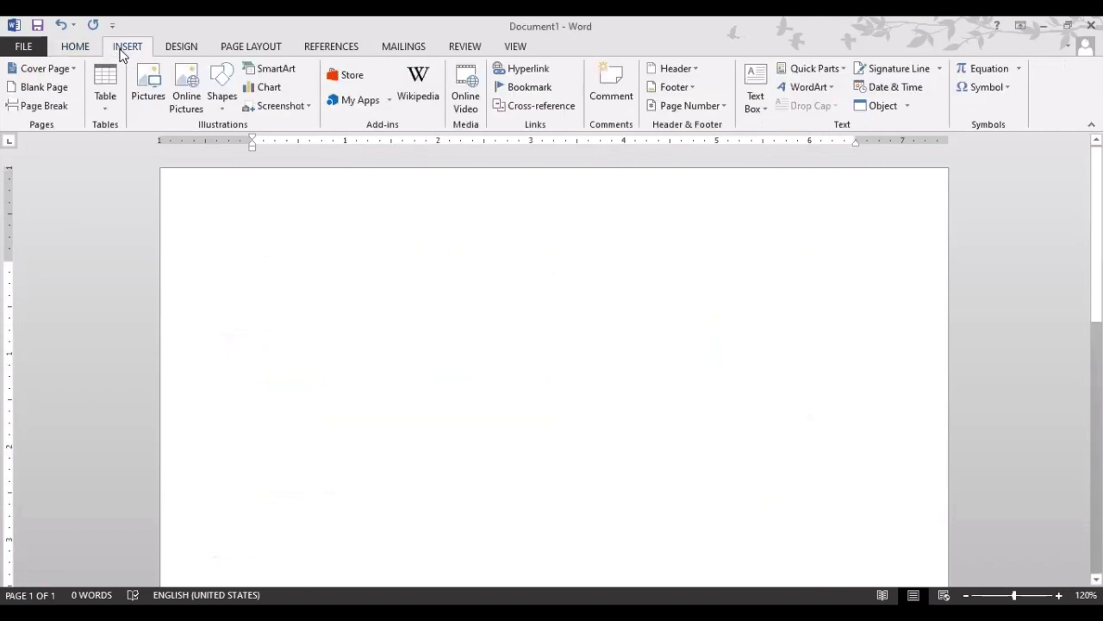
pyautogui.click(109, 110)
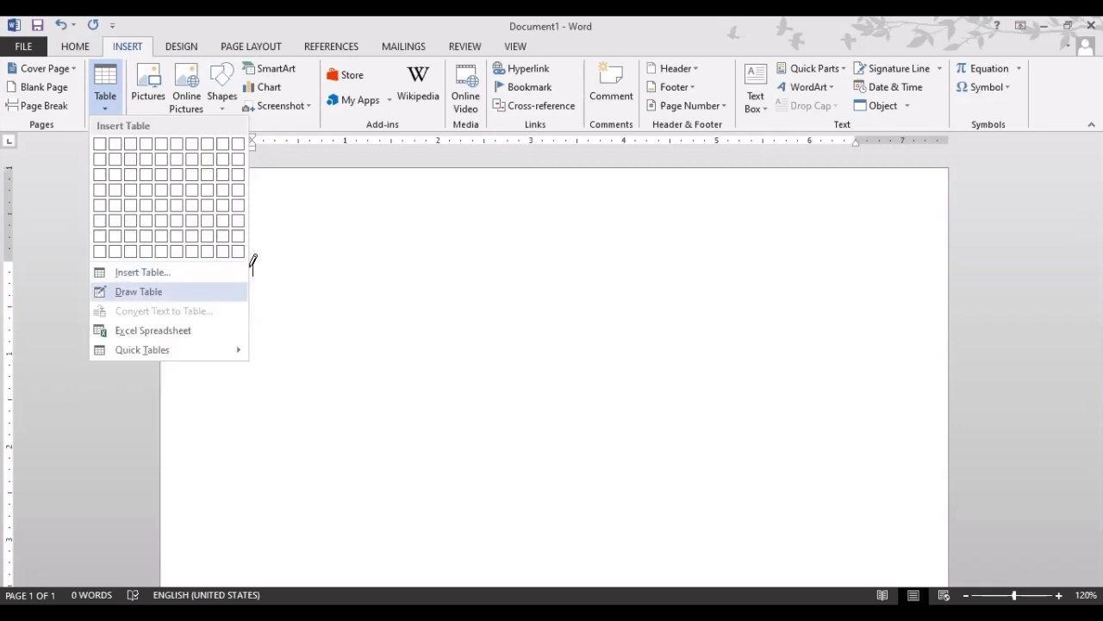
pyautogui.click(176, 294)
pyautogui.moveTo(250, 249)
pyautogui.mouseDown()
pyautogui.moveTo(376, 343)
pyautogui.moveTo(778, 490)
pyautogui.moveTo(834, 520)
pyautogui.moveTo(859, 555)
pyautogui.mouseUp()
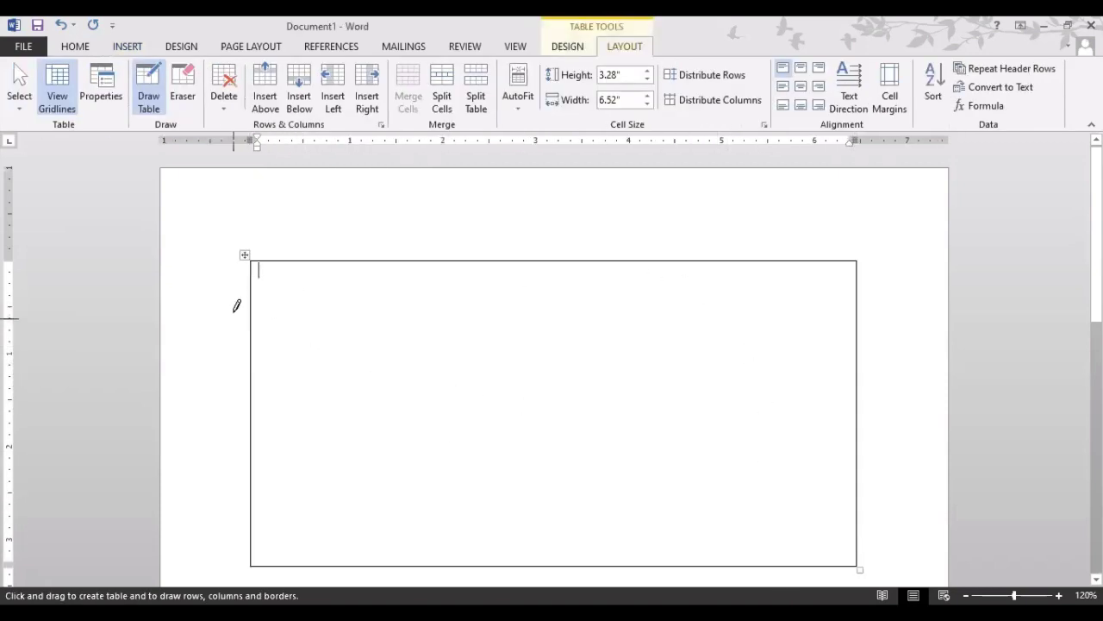
pyautogui.moveTo(332, 256); pyautogui.dragTo(338, 517)
pyautogui.moveTo(620, 257); pyautogui.dragTo(626, 473)
pyautogui.moveTo(793, 254); pyautogui.dragTo(797, 487)
pyautogui.moveTo(859, 304)
pyautogui.mouseDown()
pyautogui.moveTo(382, 279)
pyautogui.moveTo(288, 284)
pyautogui.moveTo(253, 327)
pyautogui.mouseUp()
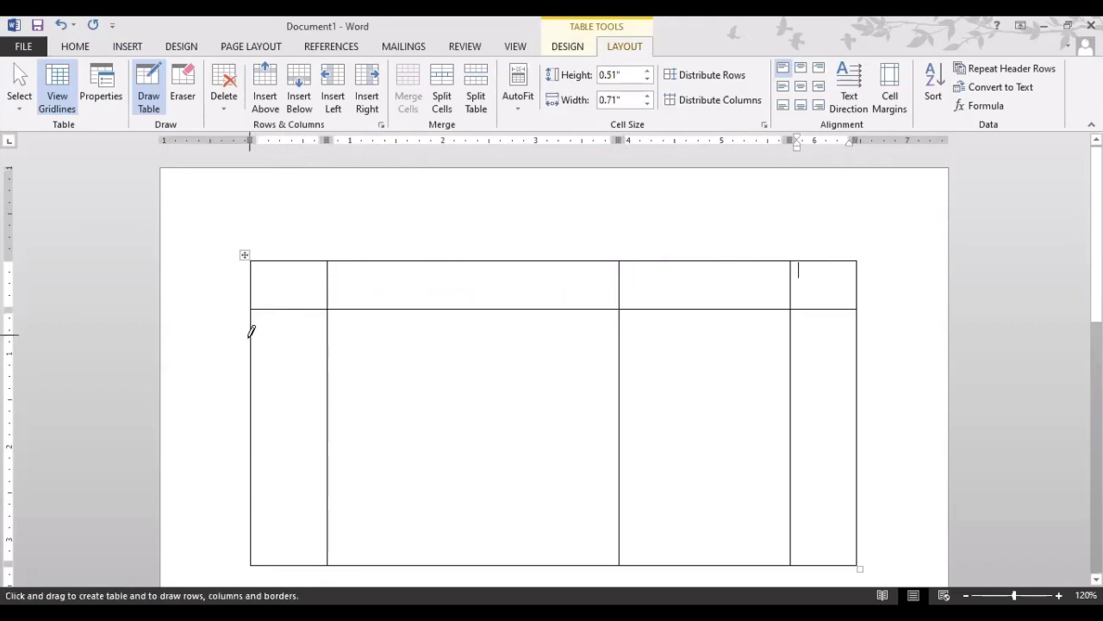
pyautogui.moveTo(252, 365); pyautogui.dragTo(819, 362)
pyautogui.moveTo(859, 299); pyautogui.dragTo(792, 368)
pyautogui.moveTo(789, 303); pyautogui.dragTo(847, 362)
pyautogui.scroll(-1, 690, 388)
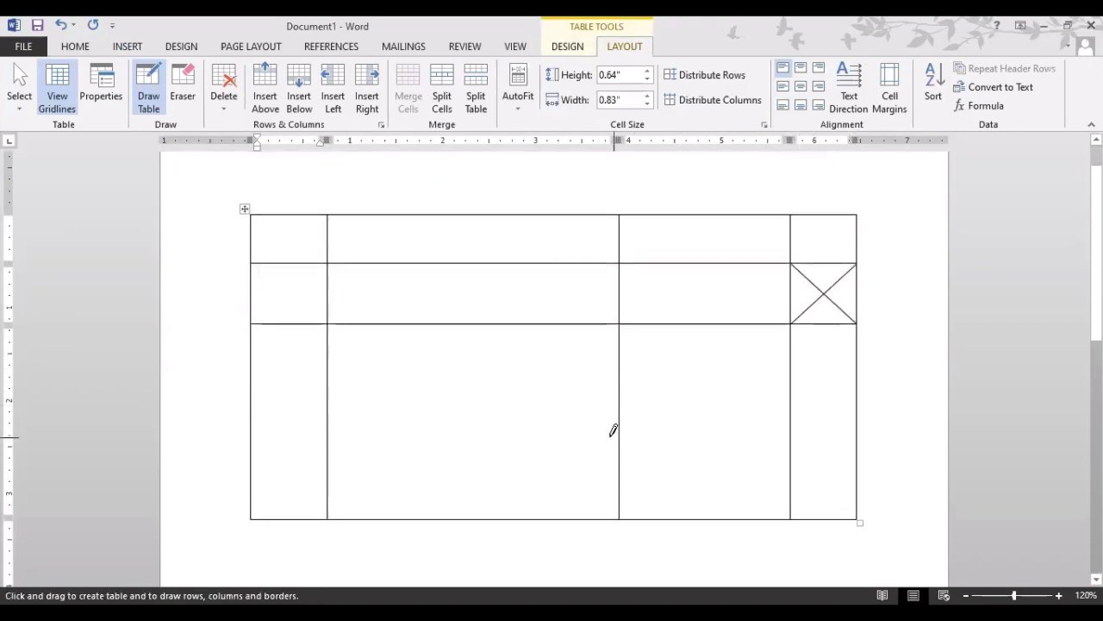
pyautogui.moveTo(619, 435)
pyautogui.mouseDown()
pyautogui.moveTo(803, 420)
pyautogui.moveTo(794, 430)
pyautogui.mouseUp()
pyautogui.moveTo(712, 326); pyautogui.dragTo(712, 514)
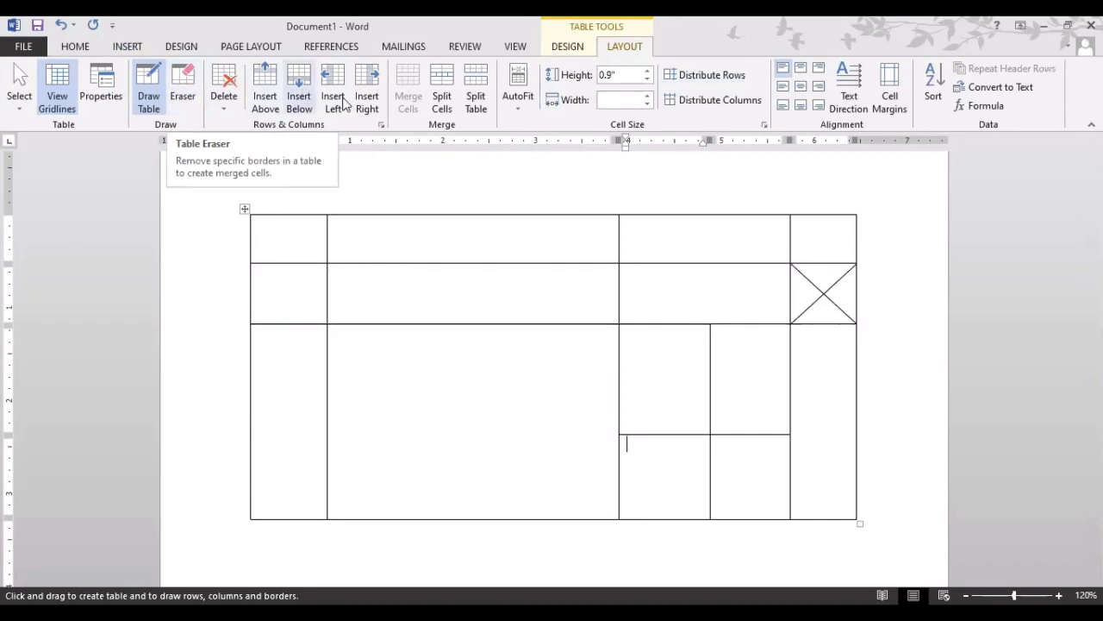
pyautogui.click(179, 86)
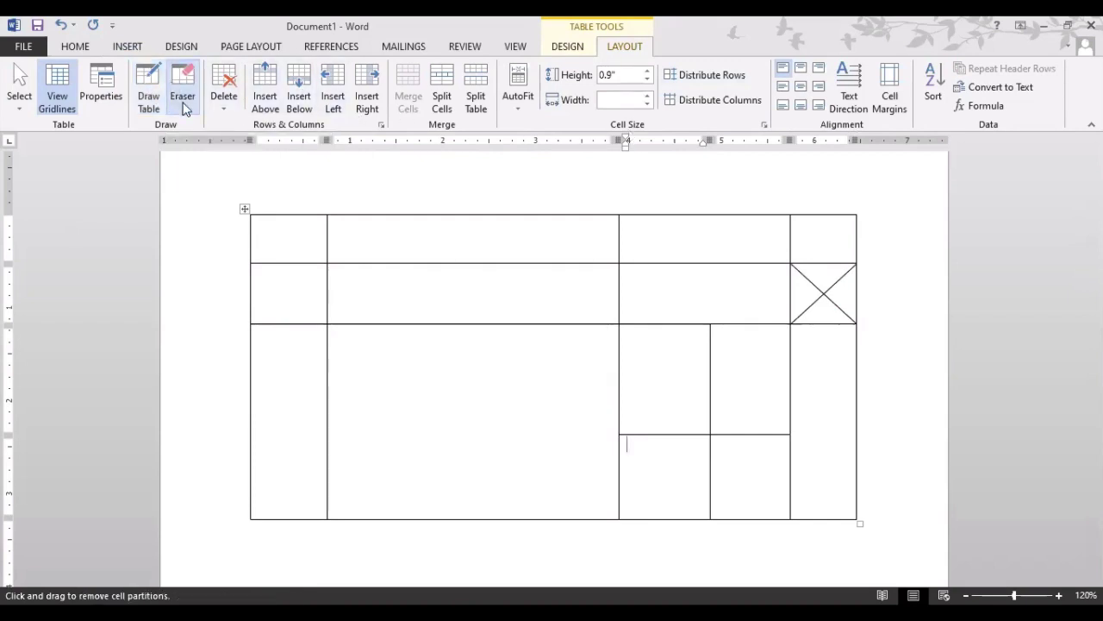
pyautogui.click(822, 292)
pyautogui.click(817, 286)
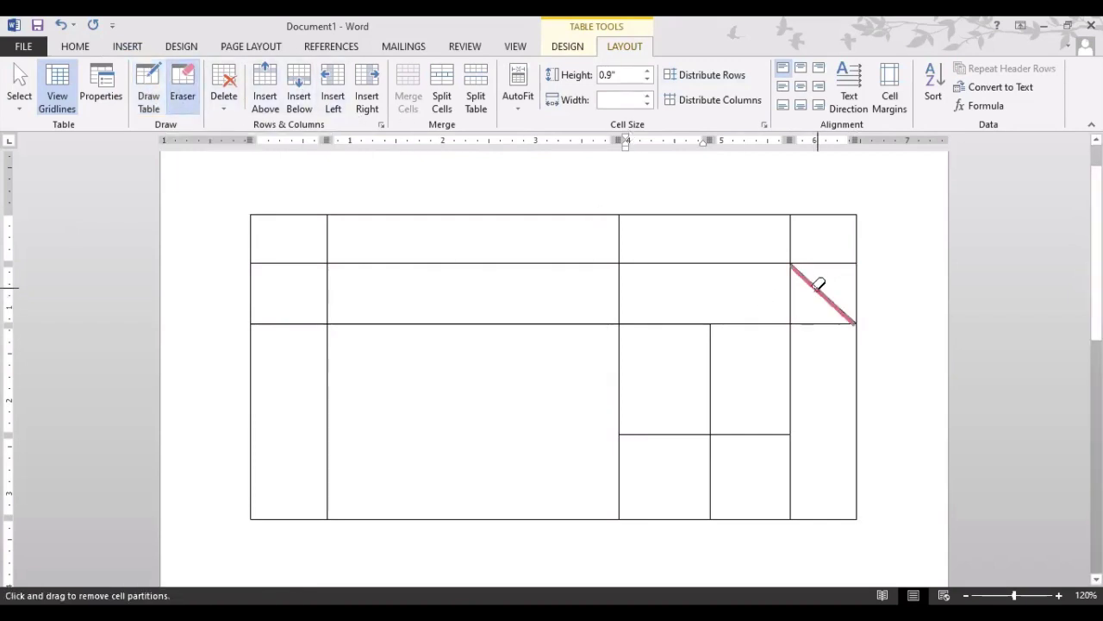
pyautogui.click(794, 293)
pyautogui.click(808, 323)
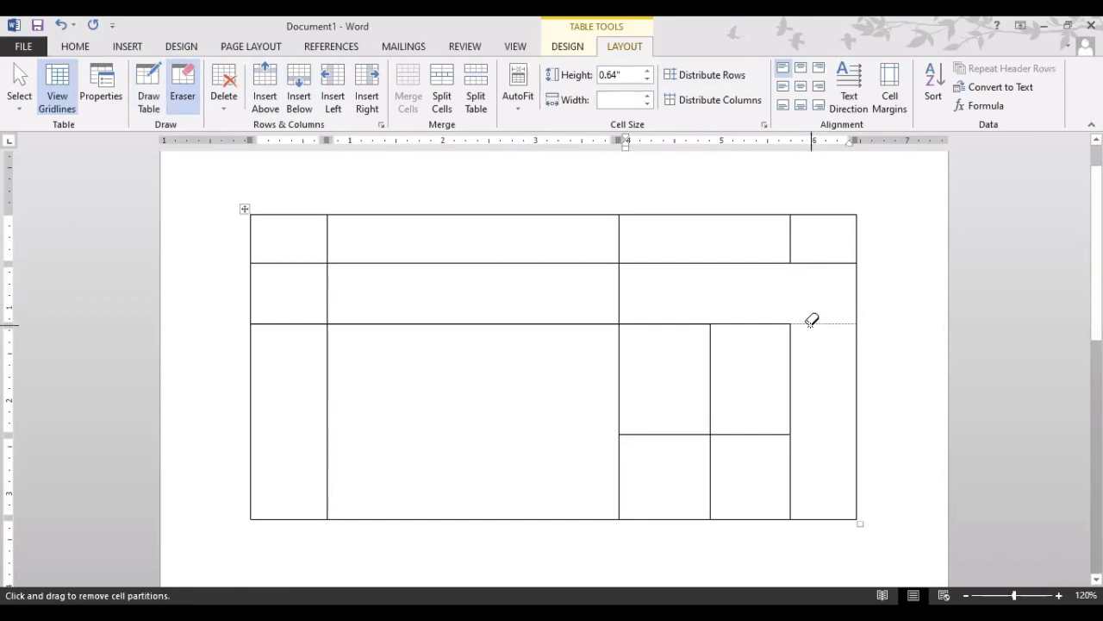
pyautogui.click(721, 351)
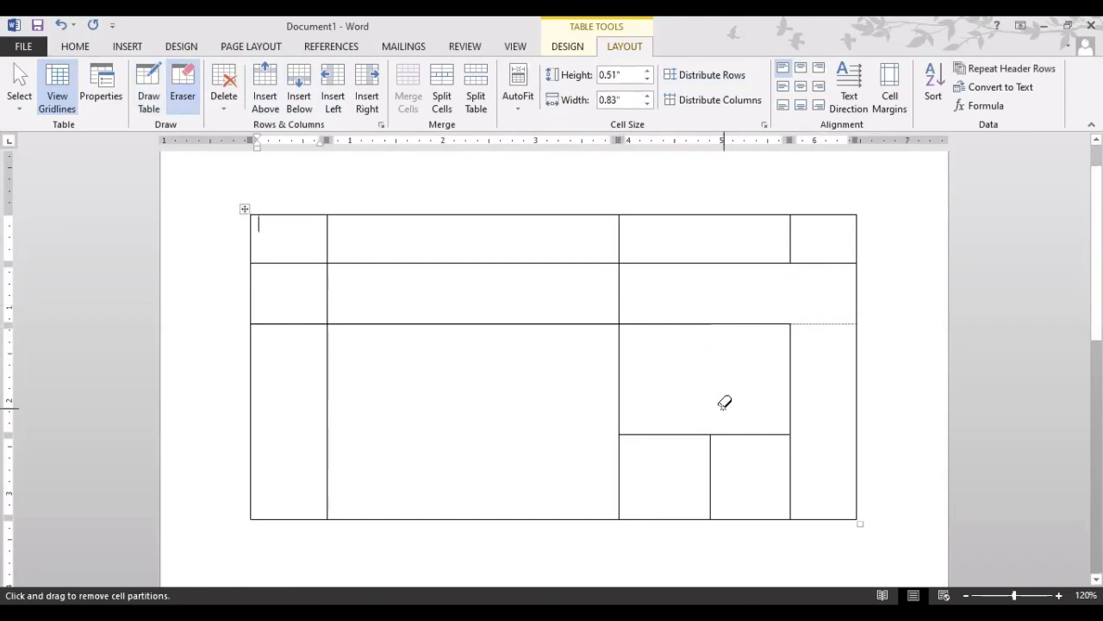
pyautogui.moveTo(234, 195)
pyautogui.mouseDown()
pyautogui.moveTo(344, 319)
pyautogui.moveTo(775, 515)
pyautogui.moveTo(876, 544)
pyautogui.mouseUp()
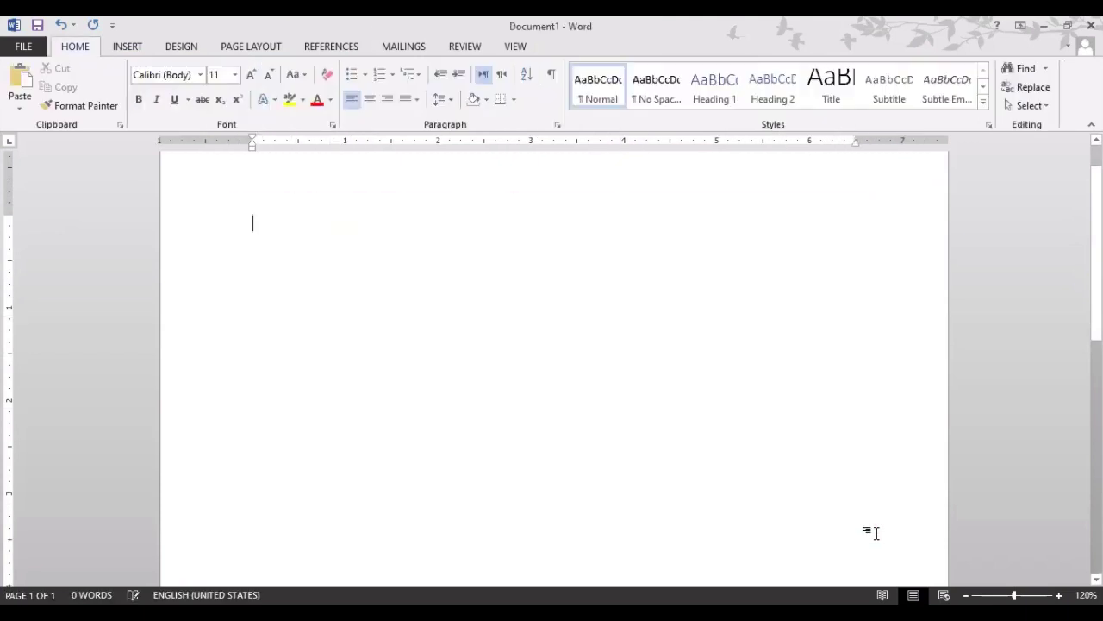
# Embed an Excel spreadsheet via Insert > Table > Excel Spreadsheet
pyautogui.click(131, 48)
pyautogui.click(107, 102)
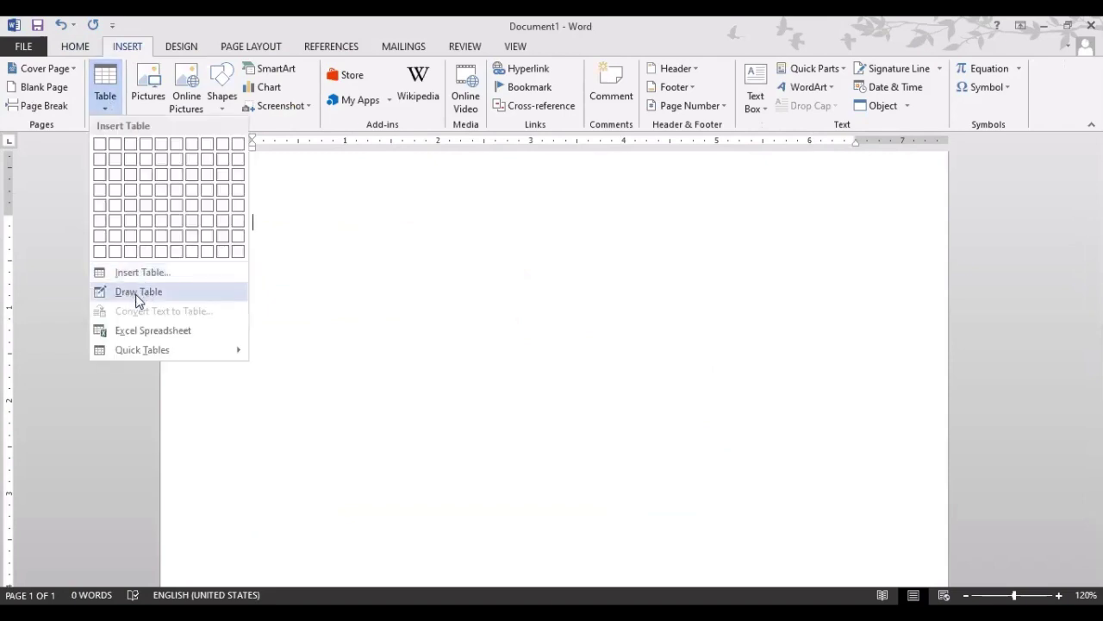
pyautogui.click(210, 331)
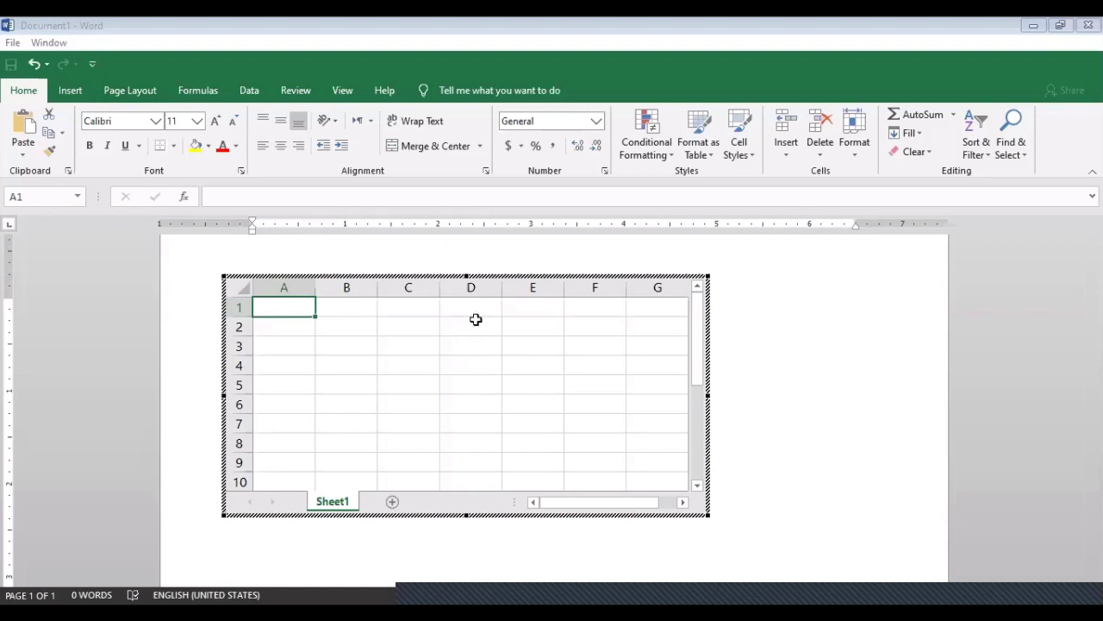
# Enter 45, 76, 56, 45 in C3:C6 and an AutoSum total of 222 in C7
pyautogui.click(421, 344)
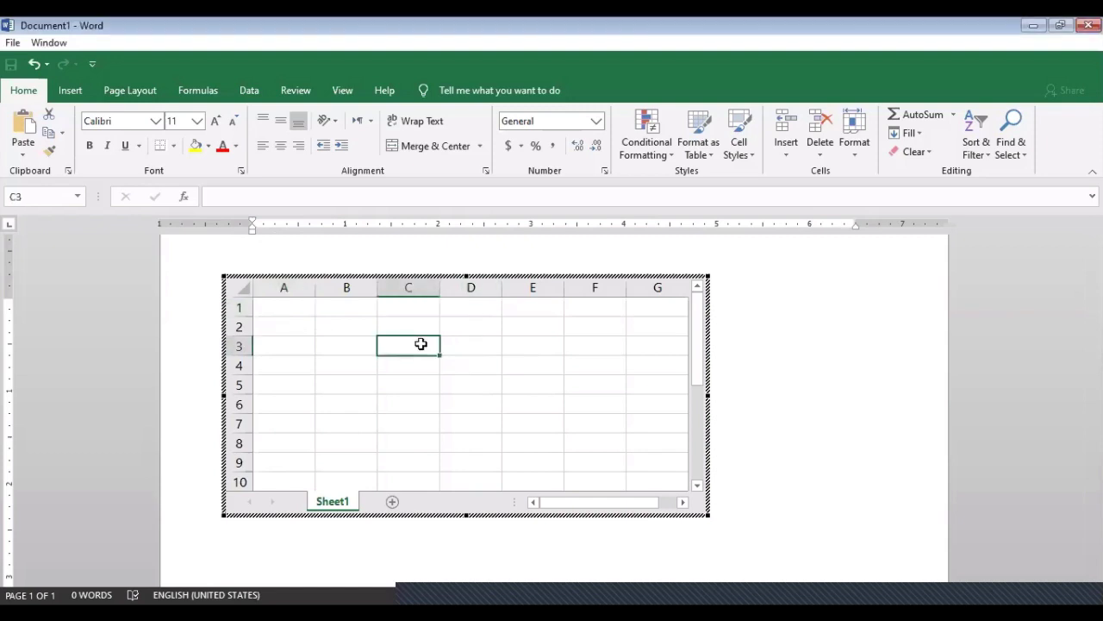
pyautogui.write('45')
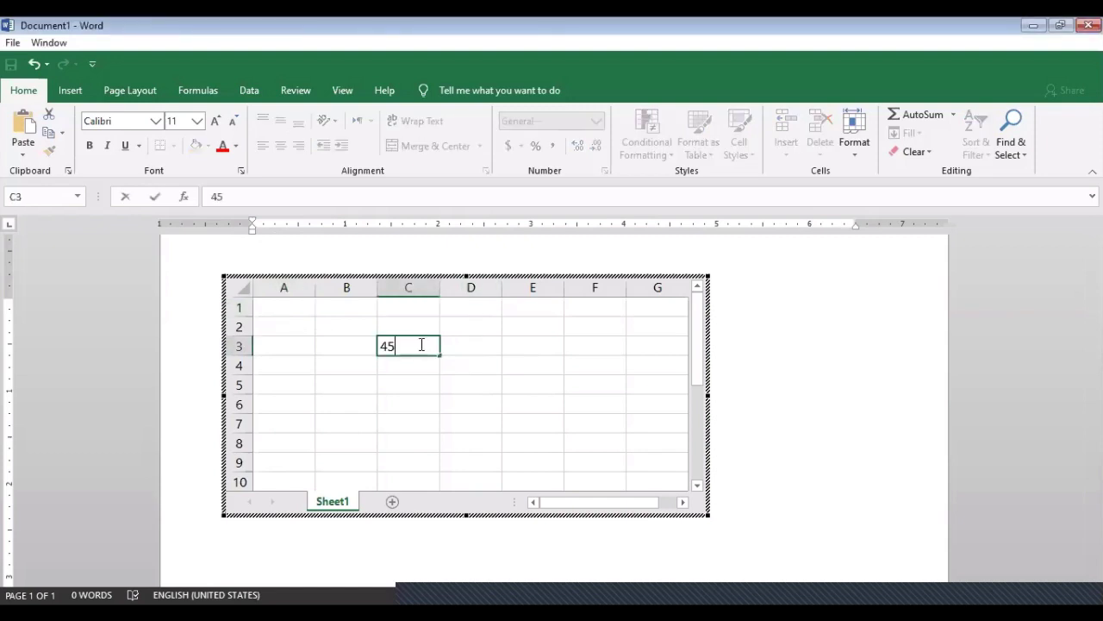
pyautogui.press('Return')
pyautogui.write('76')
pyautogui.press('Return')
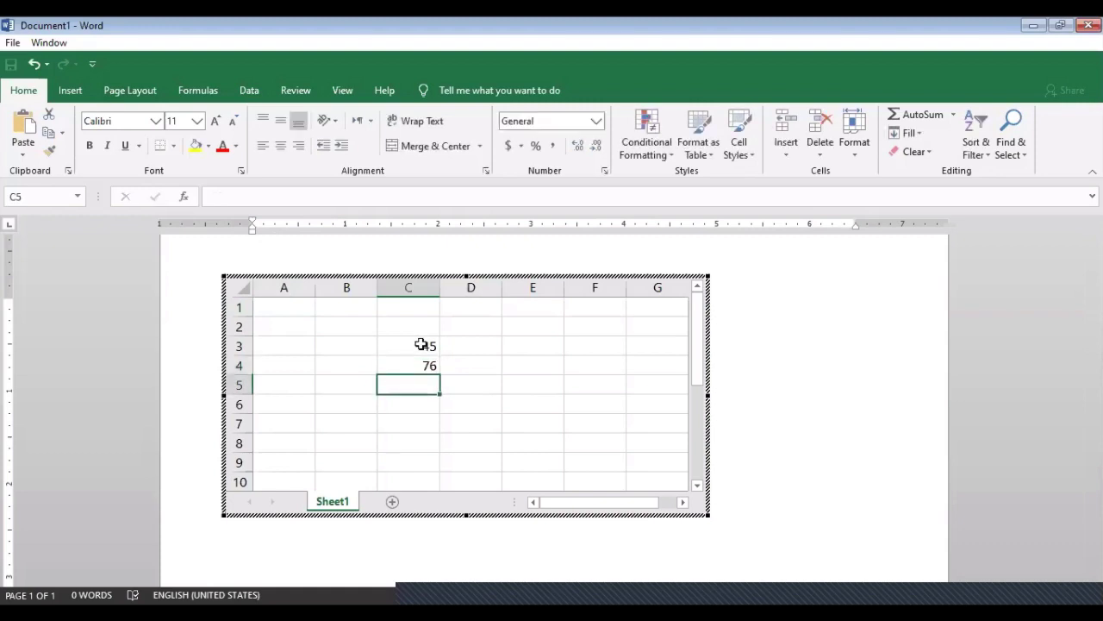
pyautogui.write('56')
pyautogui.press('Return')
pyautogui.write('45')
pyautogui.press('Return')
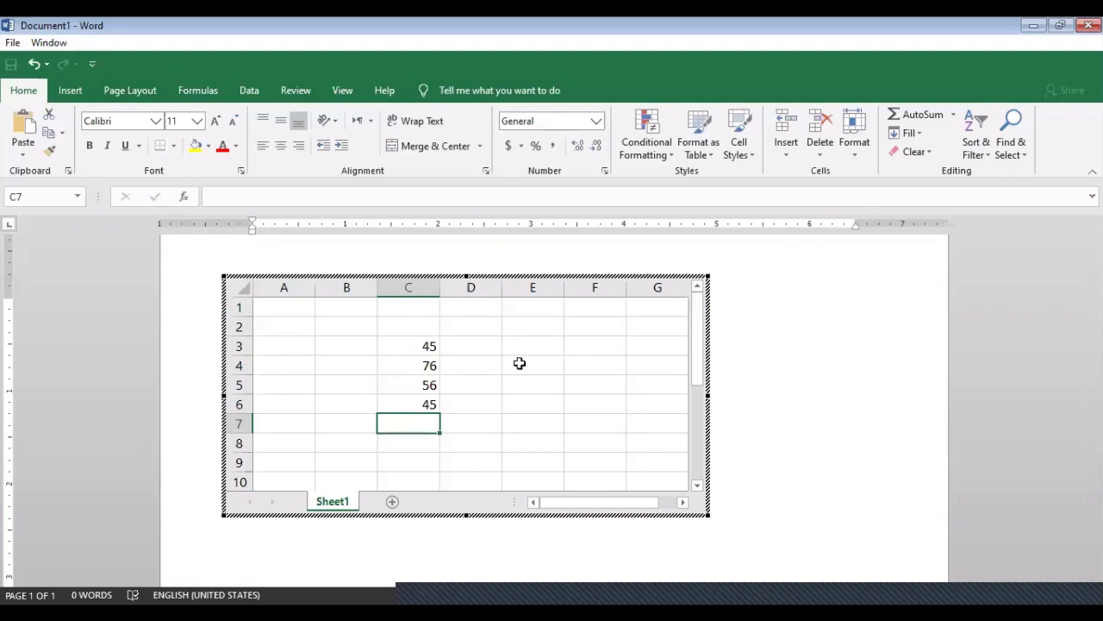
pyautogui.click(904, 120)
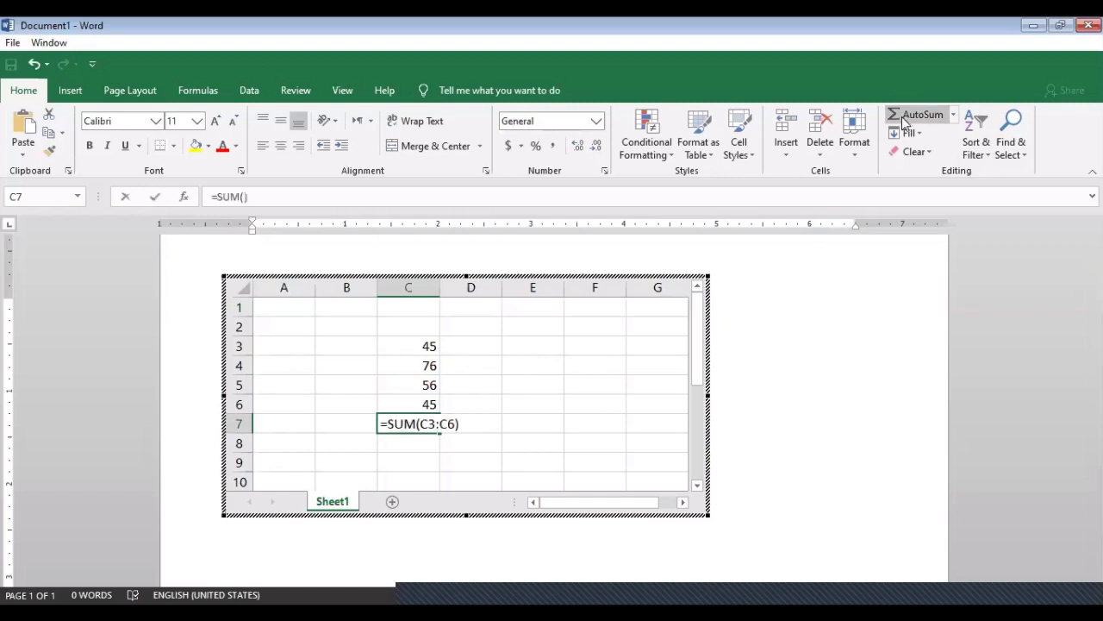
pyautogui.press('Return')
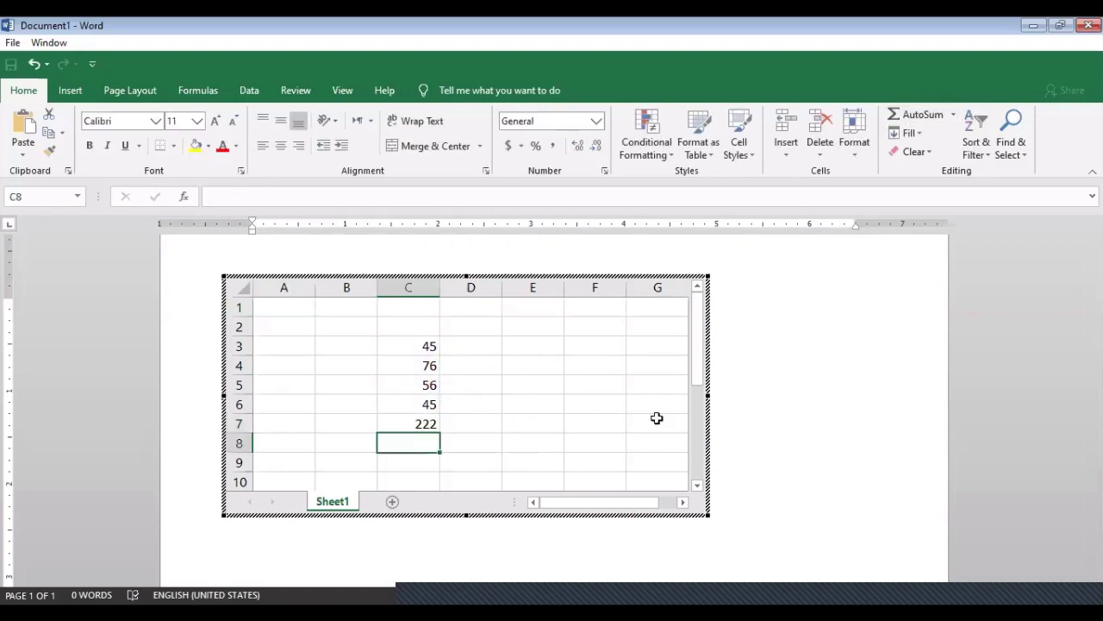
# Leave the worksheet, select and delete the embedded object, then undo the deletion
pyautogui.click(866, 358)
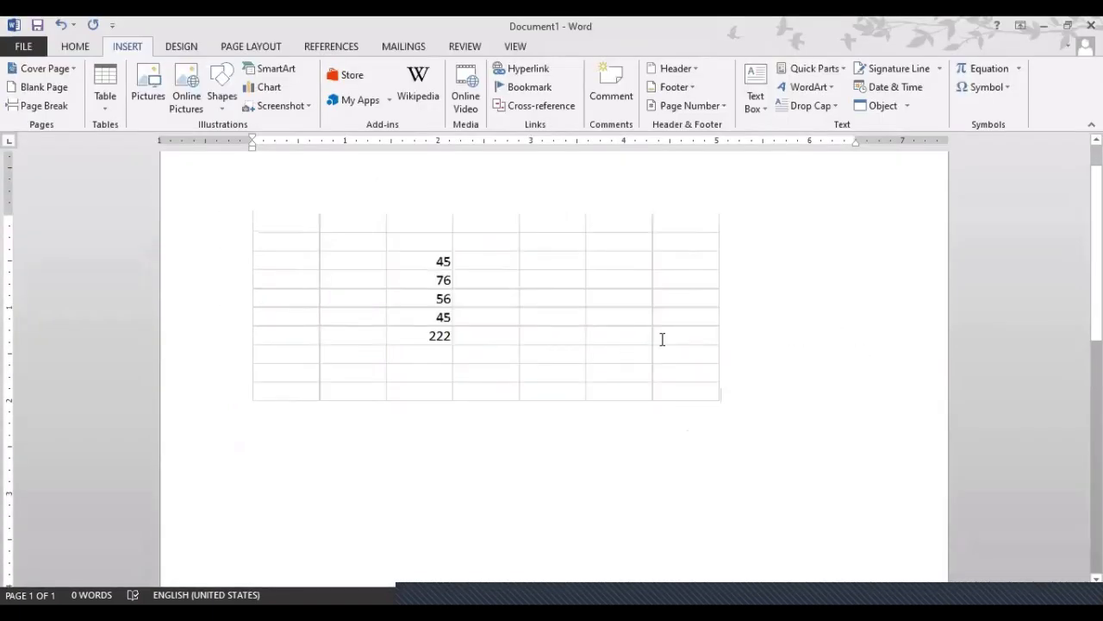
pyautogui.click(656, 343)
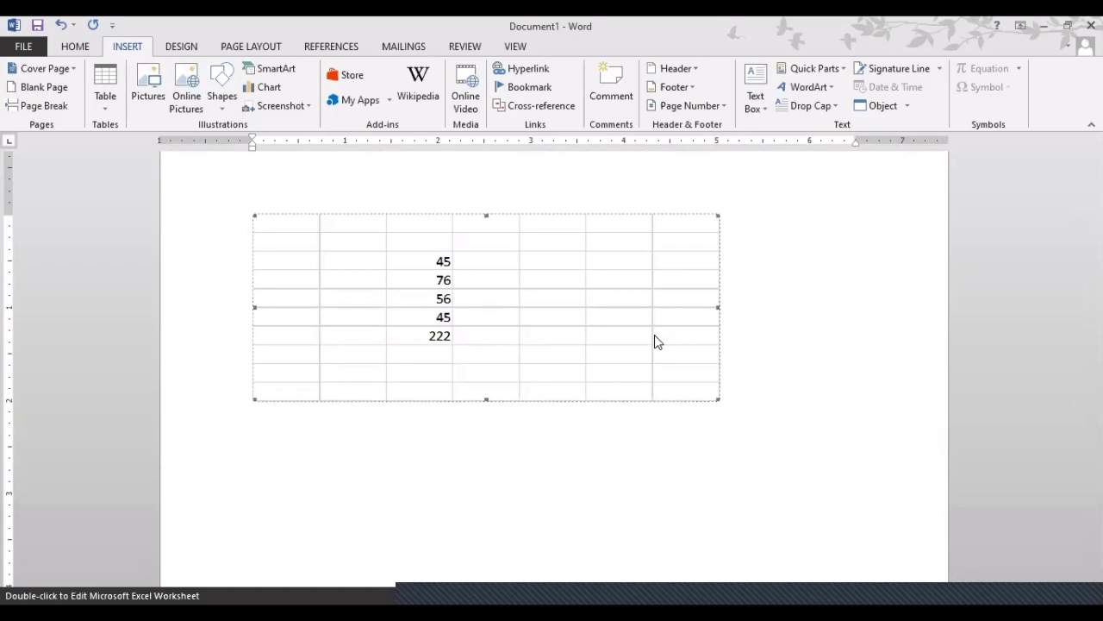
pyautogui.press('Escape')
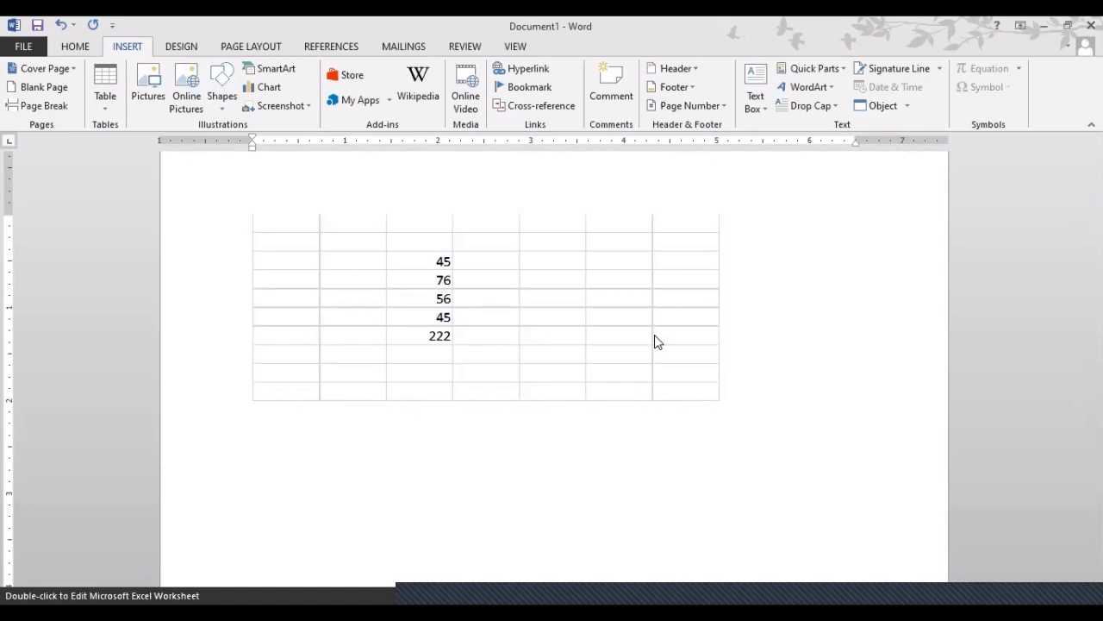
pyautogui.press('Delete')
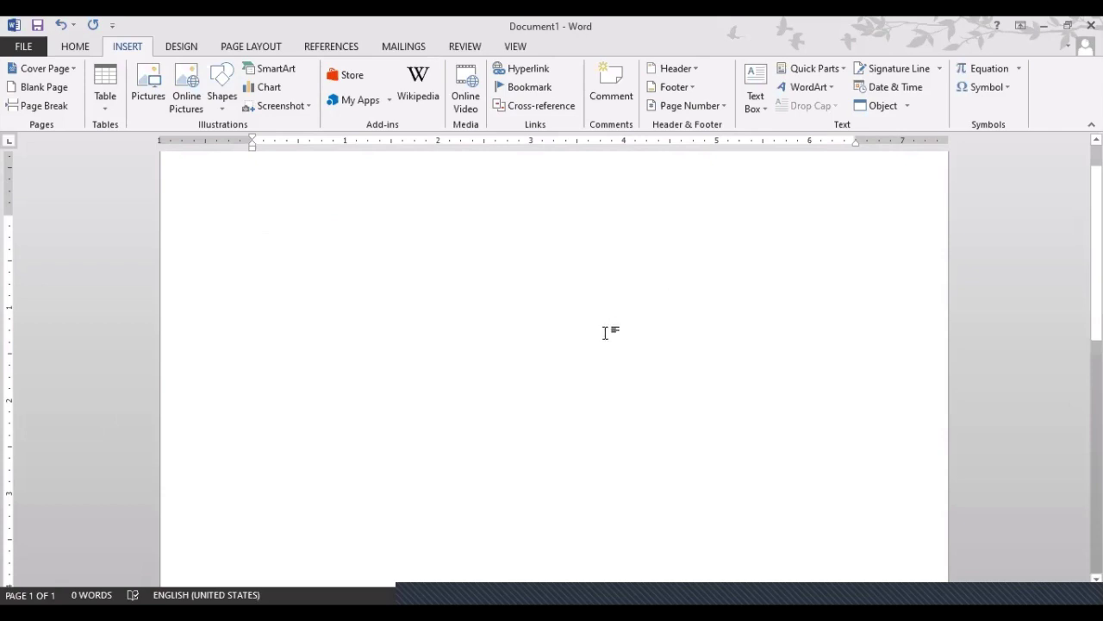
pyautogui.hotkey('ctrl', 'z')
# Reopen the worksheet for editing, exit it, then select and delete the object
pyautogui.doubleClick(514, 327)
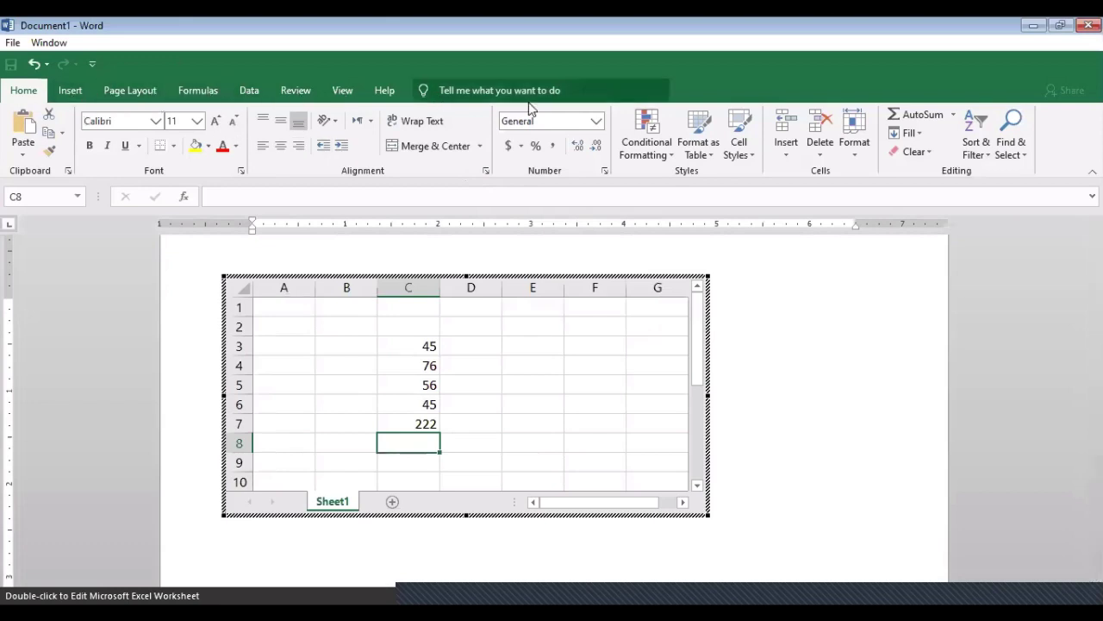
pyautogui.click(832, 361)
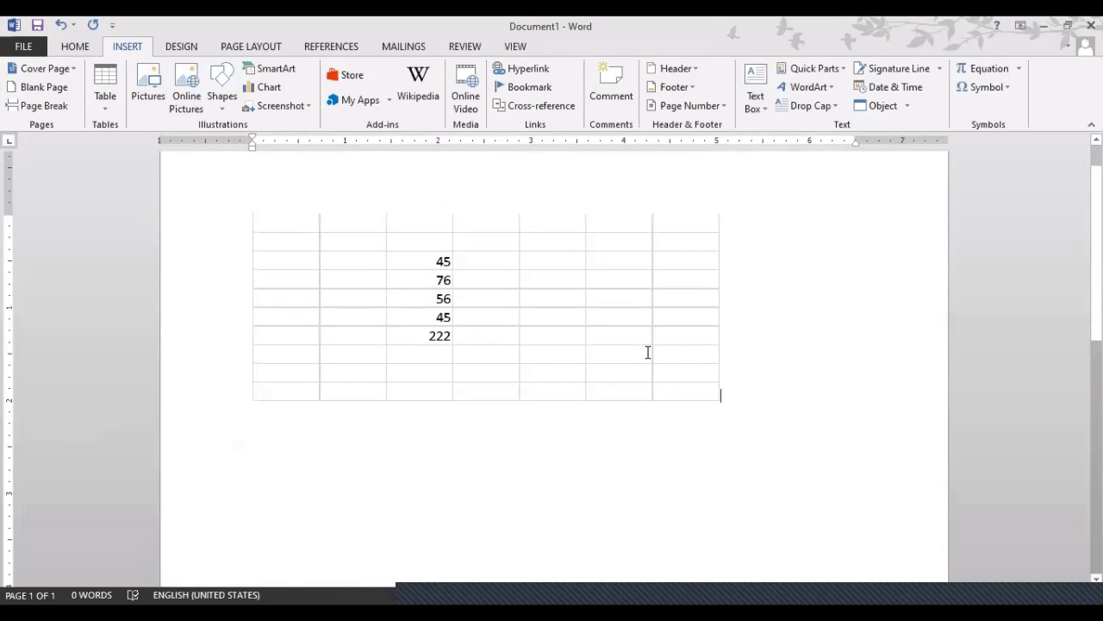
pyautogui.click(649, 355)
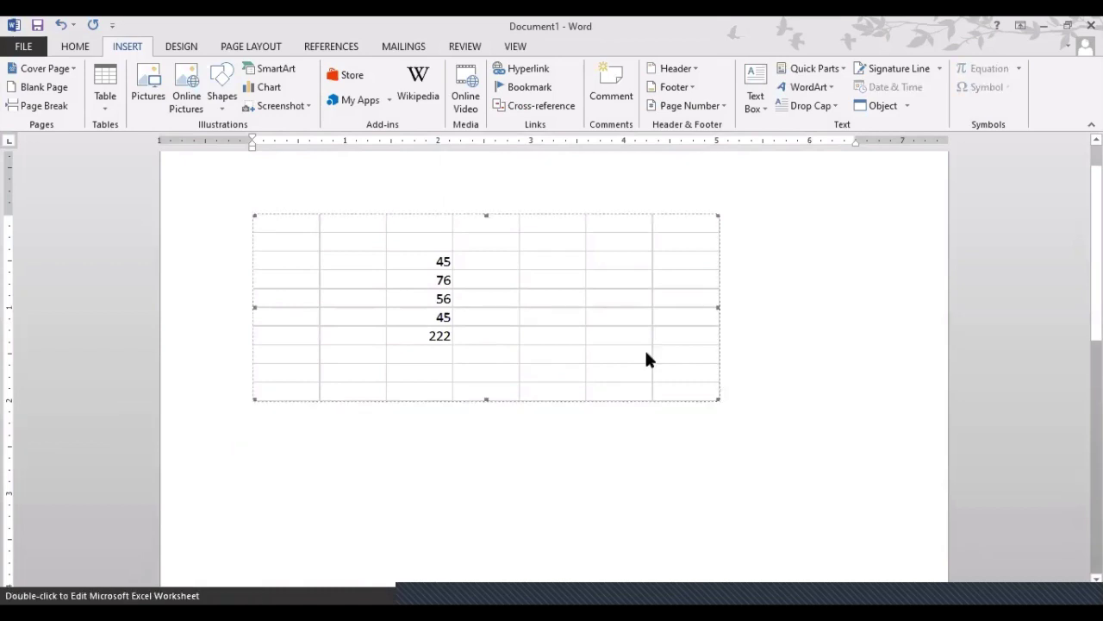
pyautogui.press('Delete')
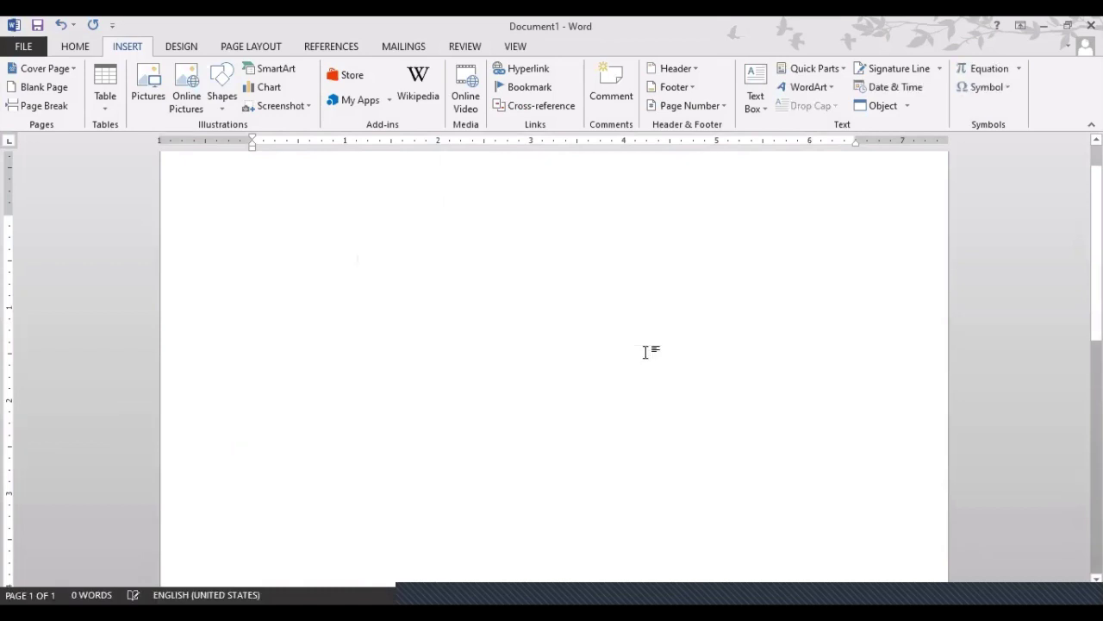
# Open Quick Tables from the Table menu and insert the built-in Double Table
pyautogui.click(97, 109)
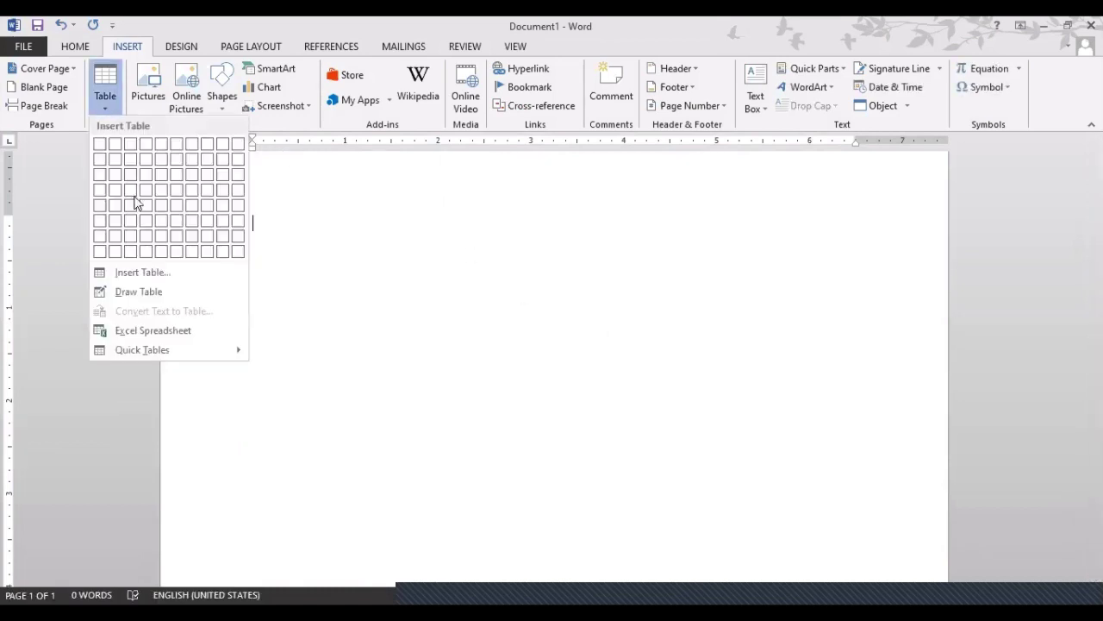
pyautogui.click(143, 338)
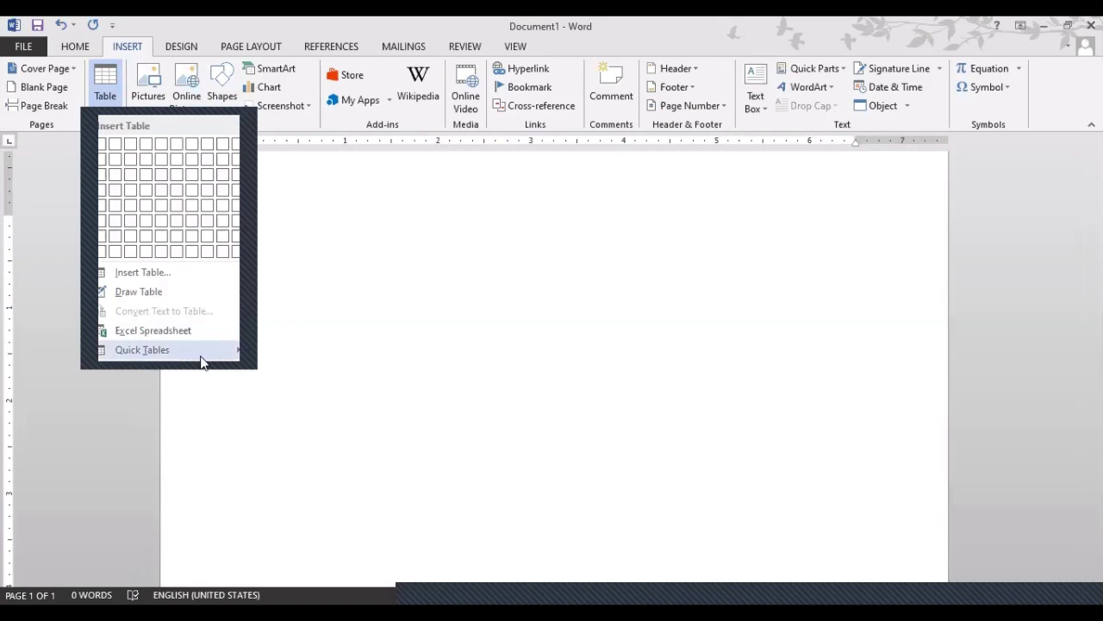
pyautogui.moveTo(202, 362)
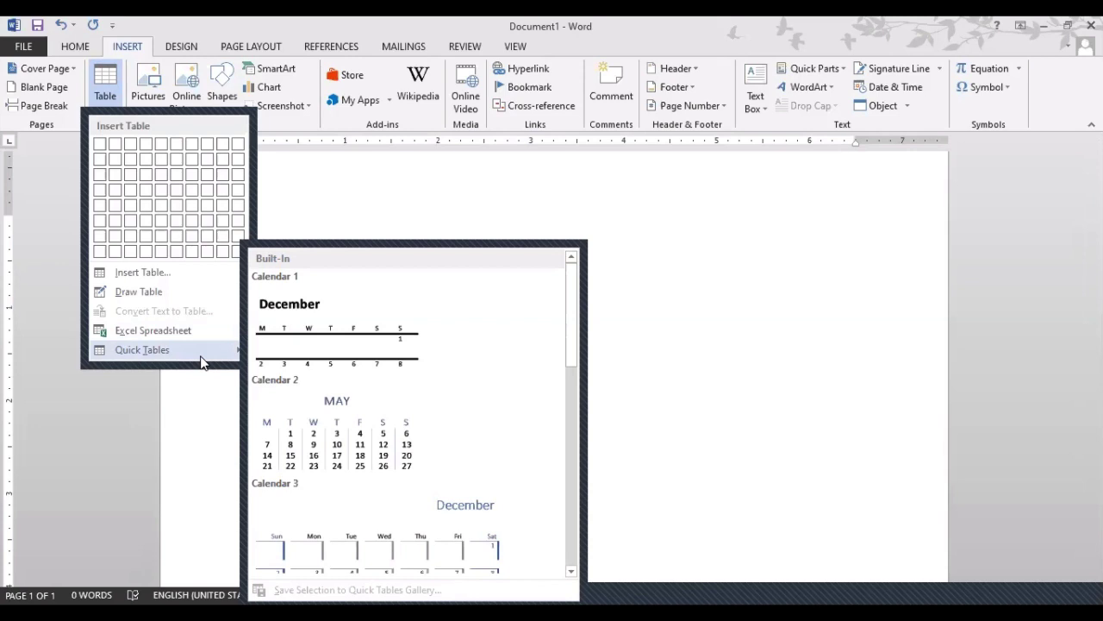
pyautogui.scroll(-3, 379, 414)
pyautogui.scroll(-3, 358, 431)
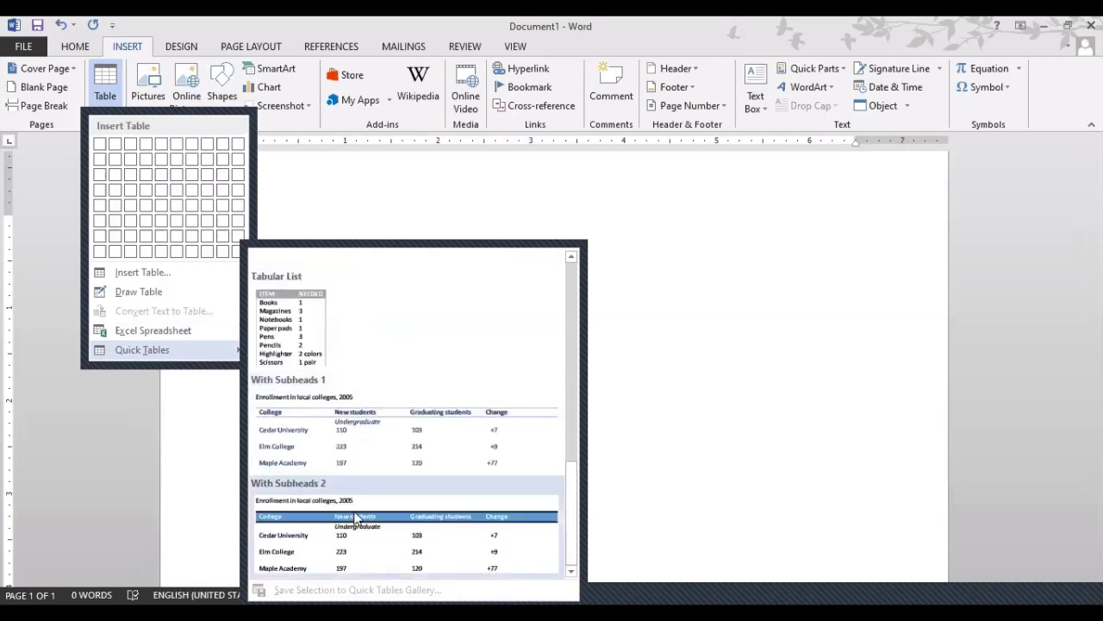
pyautogui.scroll(3, 356, 517)
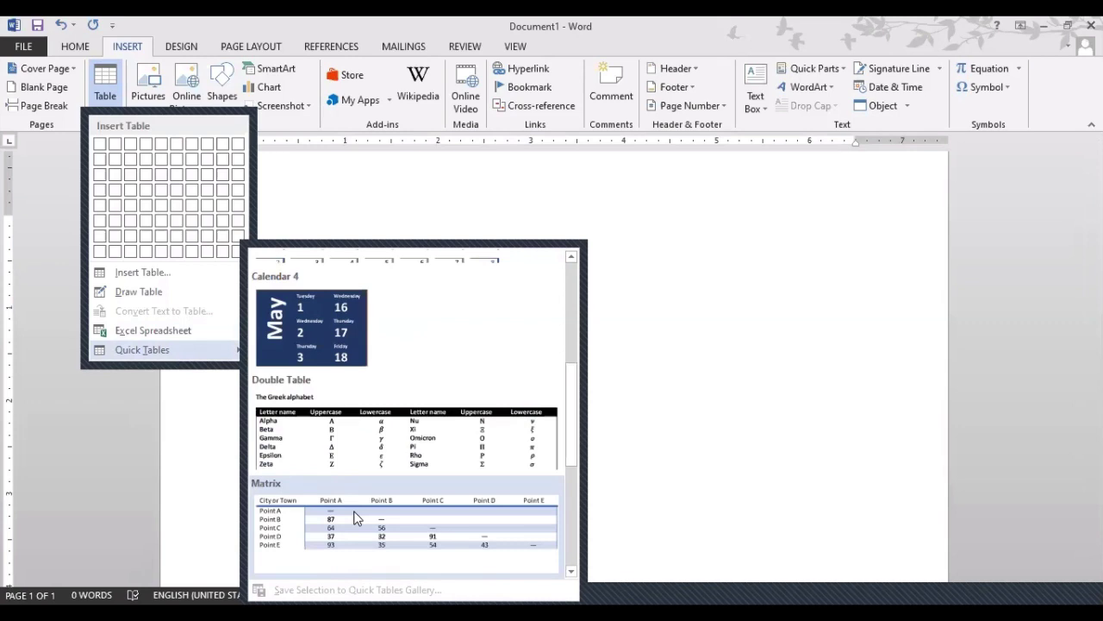
pyautogui.click(442, 429)
# Type 'dfdsfsdfs' into the Delta lowercase cell, undo it, then clear the page
pyautogui.click(310, 313)
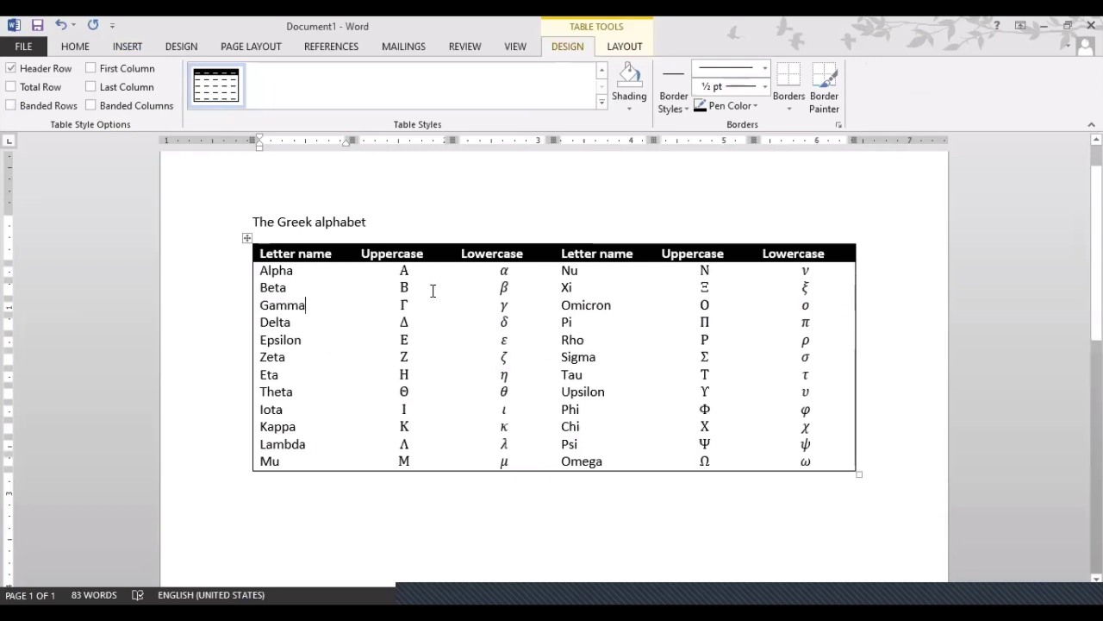
pyautogui.click(475, 321)
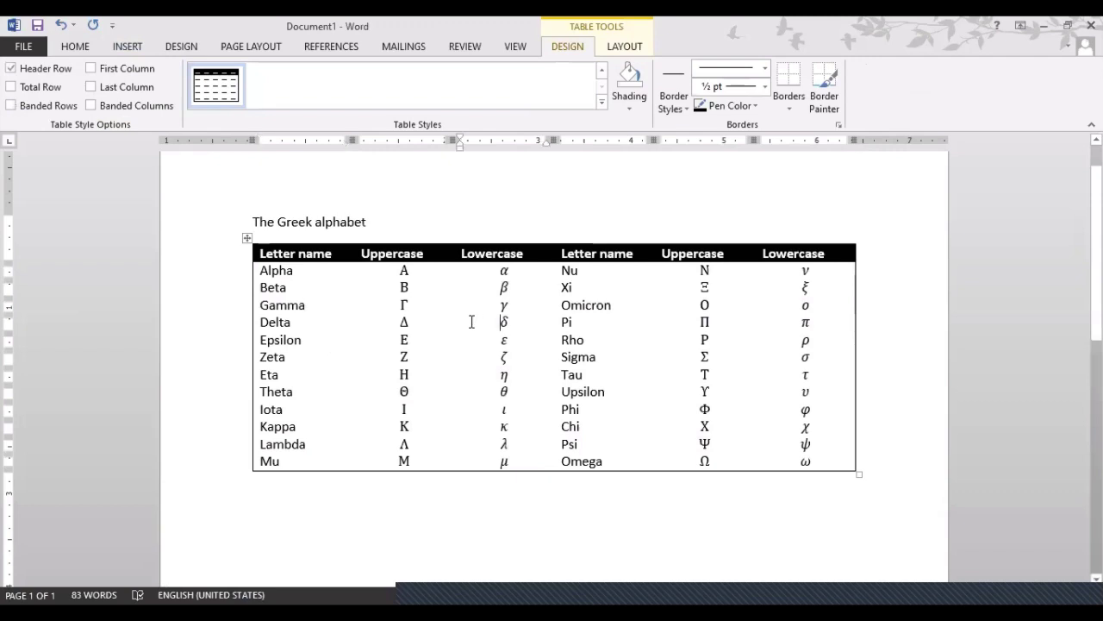
pyautogui.write('dfdsfsdfs')
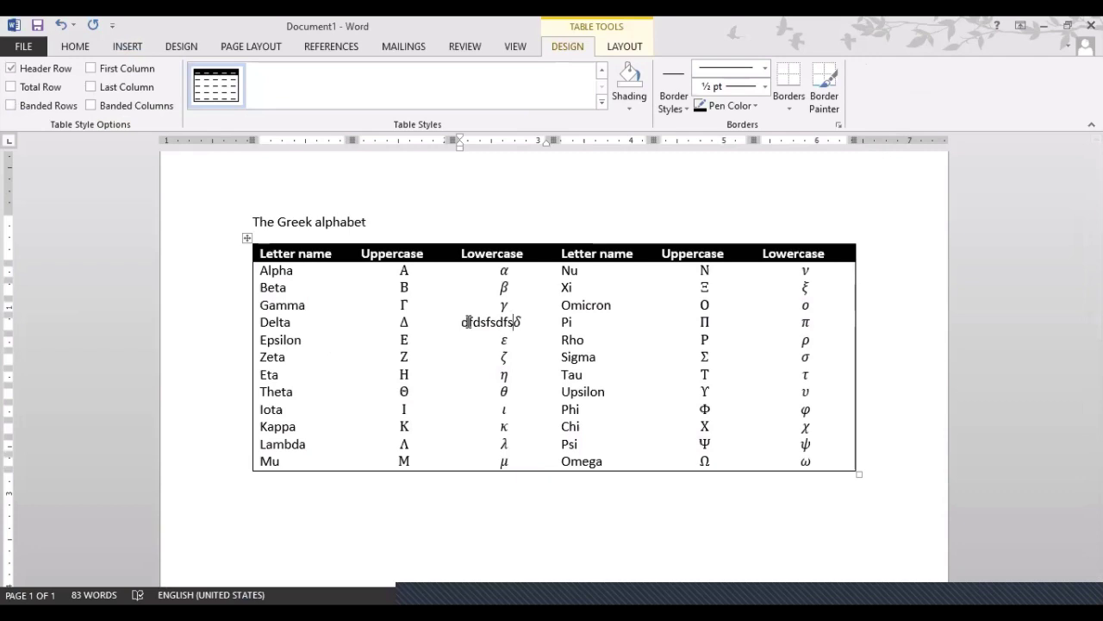
pyautogui.hotkey('ctrl', 'z')
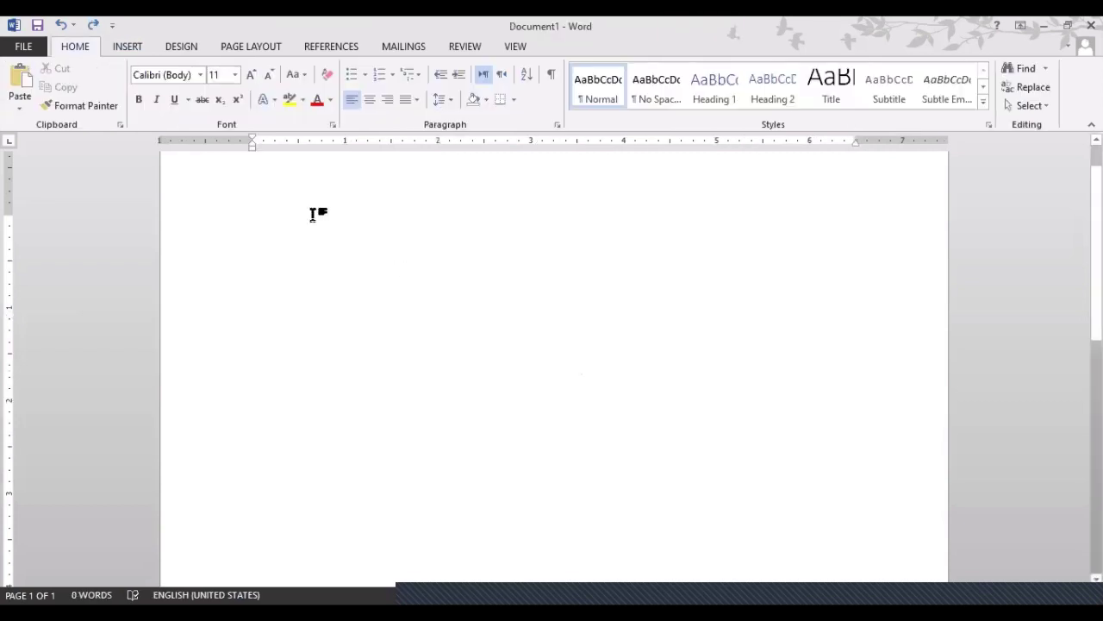
pyautogui.click(131, 54)
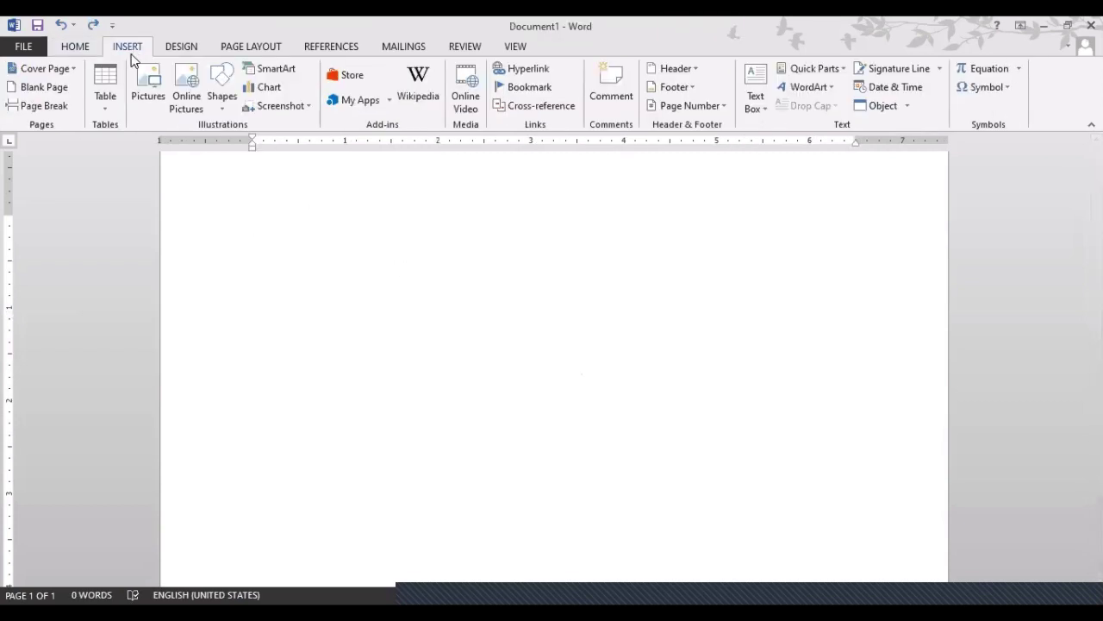
# Insert a 5-column, 2-row table and type 'Sr' in its first cell
pyautogui.click(107, 98)
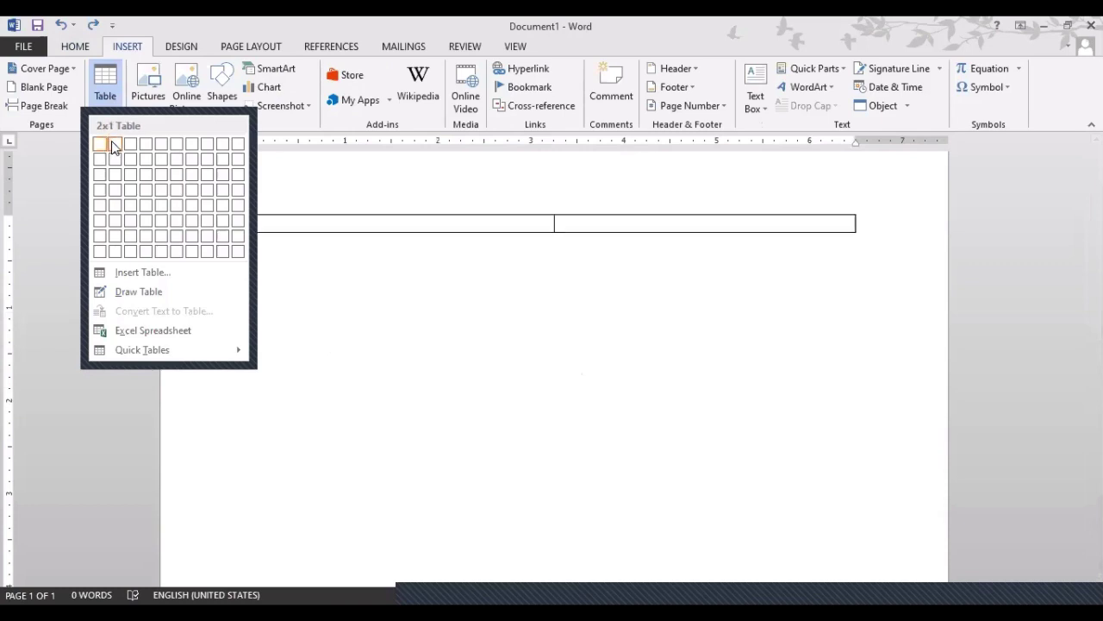
pyautogui.click(160, 159)
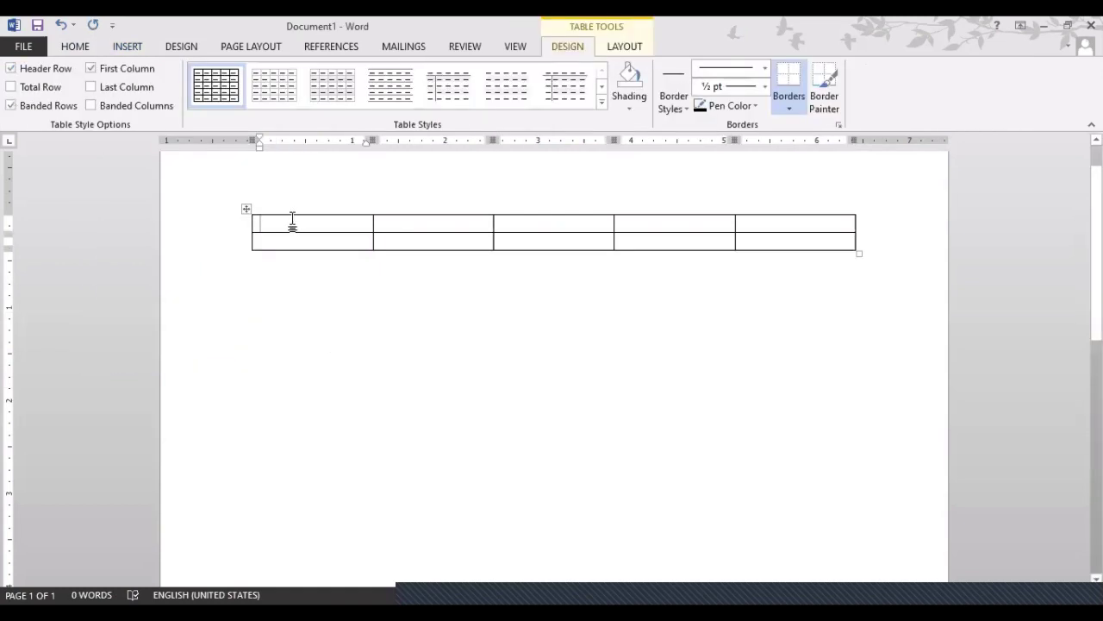
pyautogui.write('Sr')
pyautogui.press('Tab')
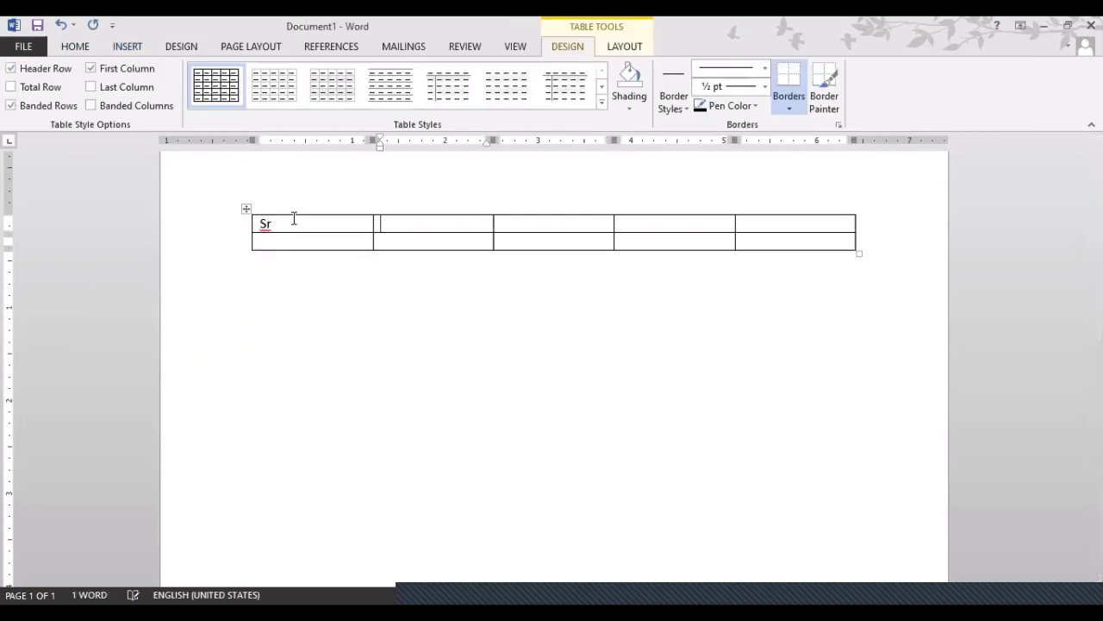
# Type the headers First Name, Last Name, Contact and Email in the remaining top-row cells
pyautogui.write('First Name')
pyautogui.press('Tab')
pyautogui.write('Last Name')
pyautogui.press('Tab')
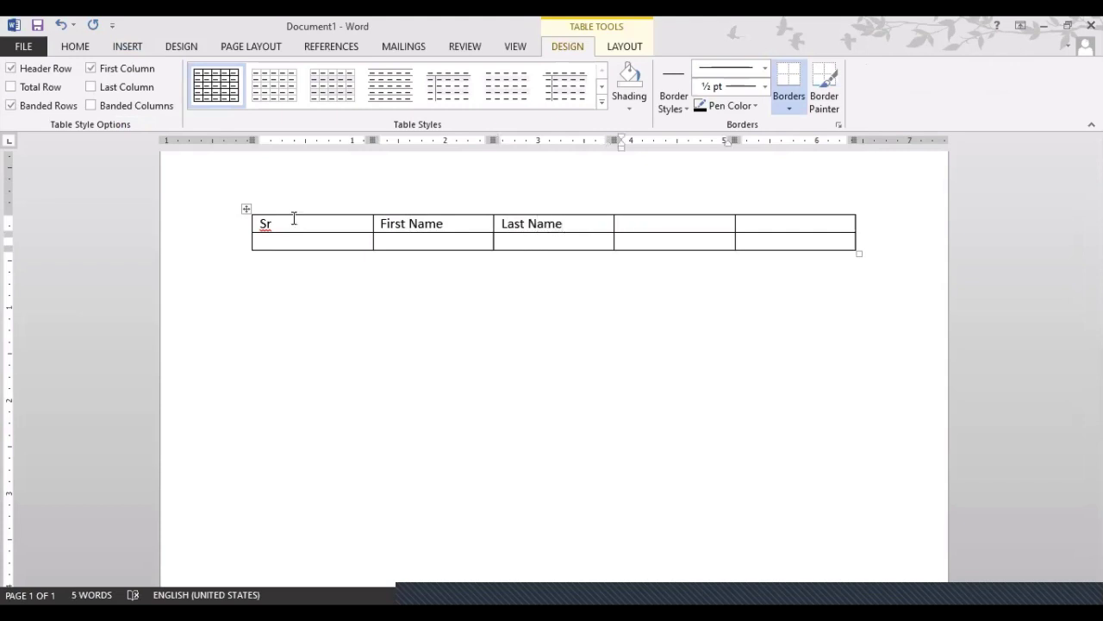
pyautogui.write('Contact')
pyautogui.press('Tab')
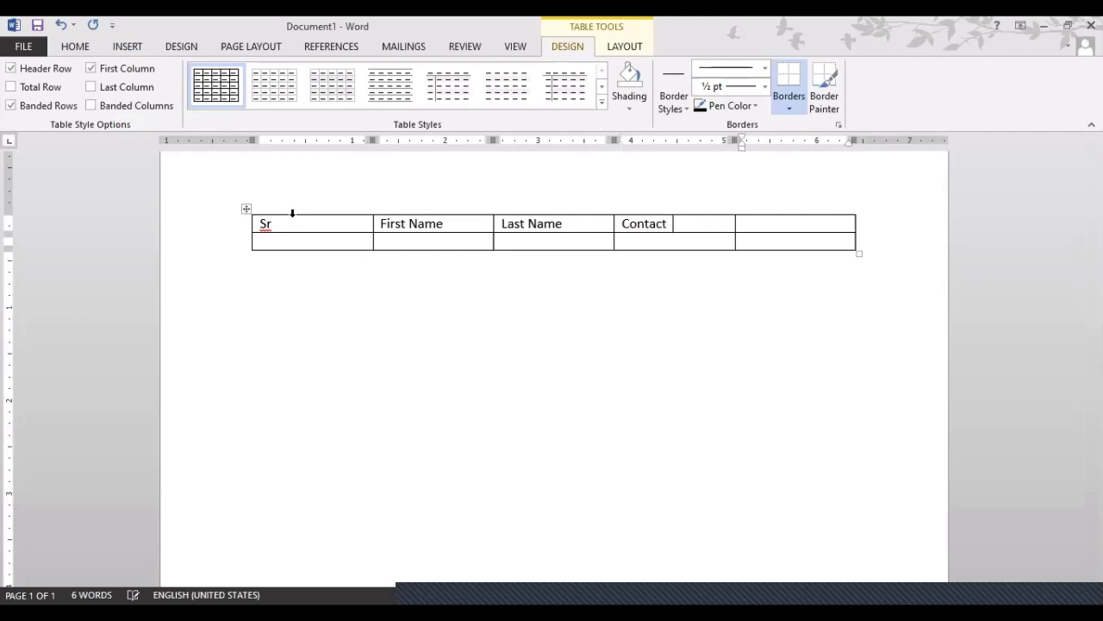
pyautogui.write('Email')
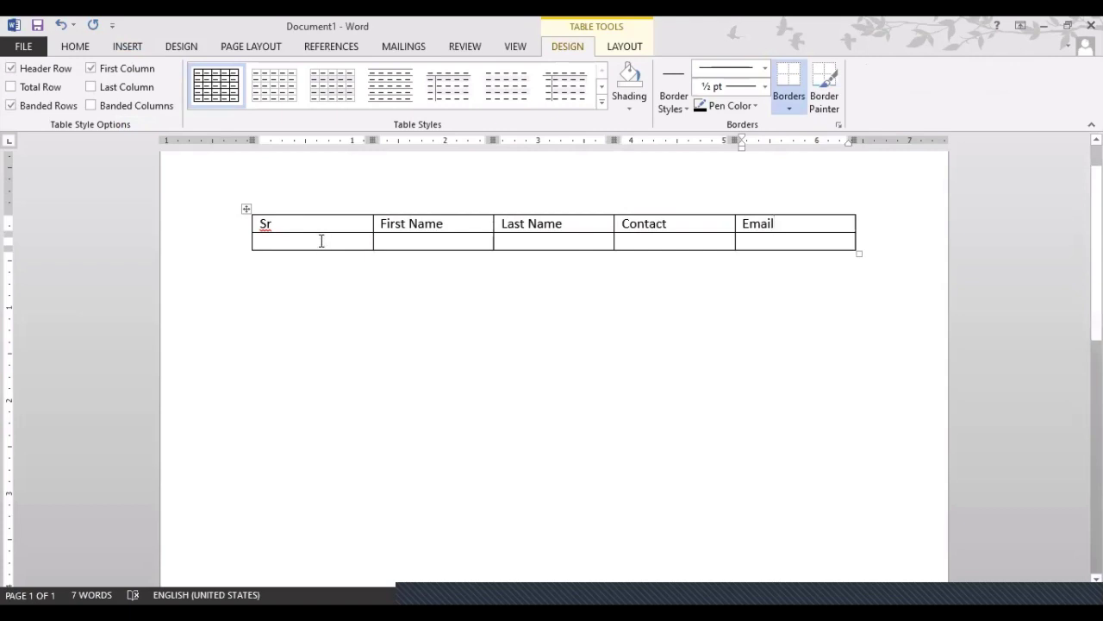
# Enter serial 1, the contact's first and last name, phone number and e-mail in row two
pyautogui.click(320, 240)
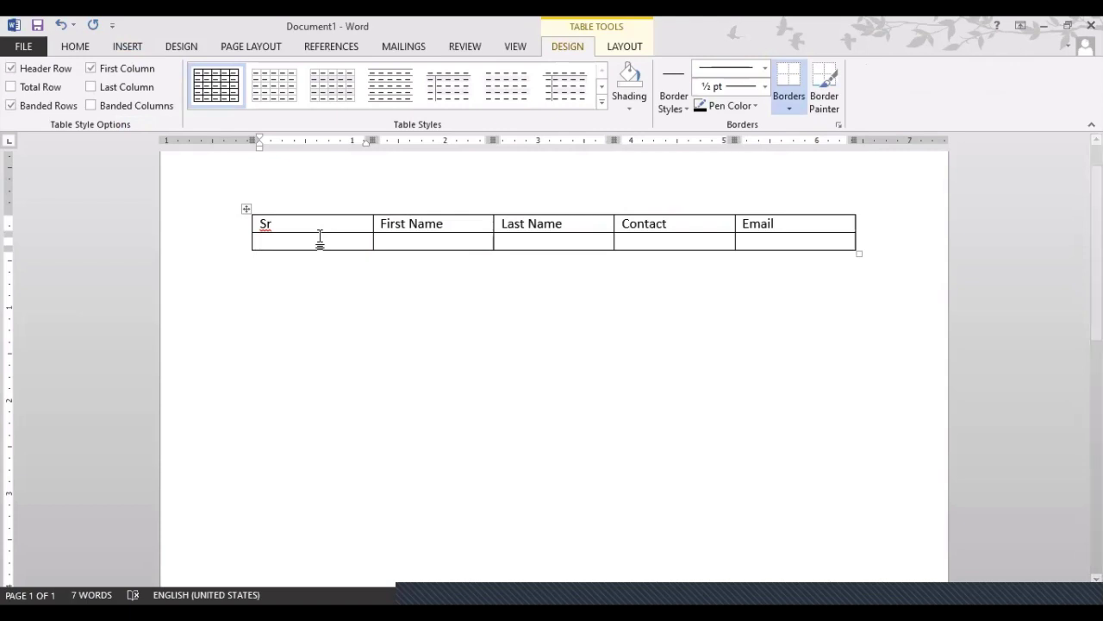
pyautogui.write('1')
pyautogui.press('Tab')
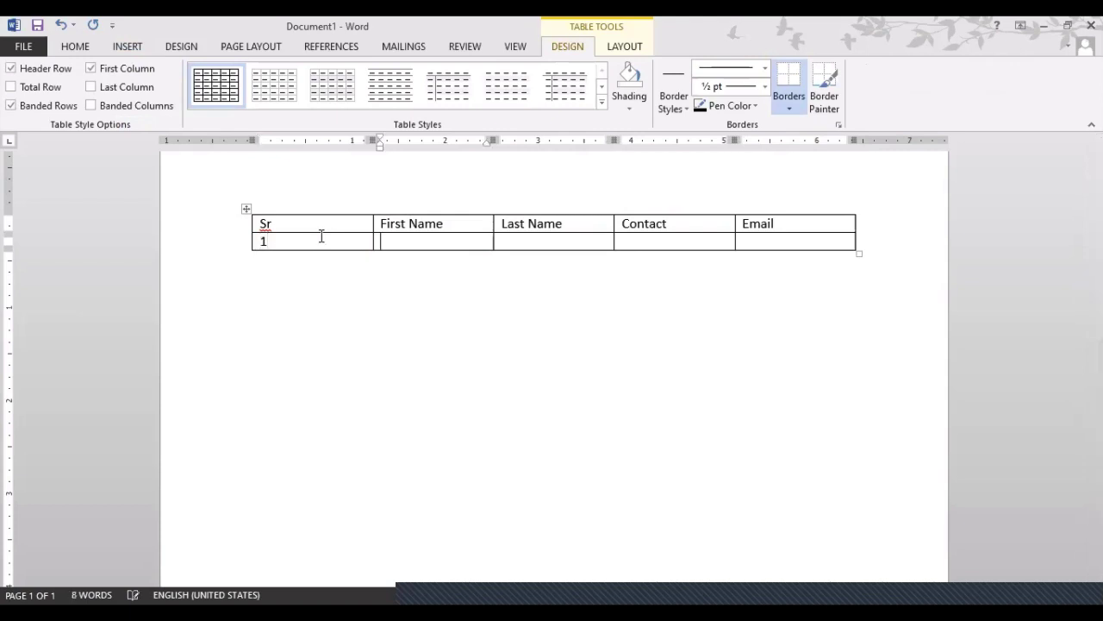
pyautogui.press('Tab')
pyautogui.press('Tab')
pyautogui.write('6565465')
pyautogui.press('Tab')
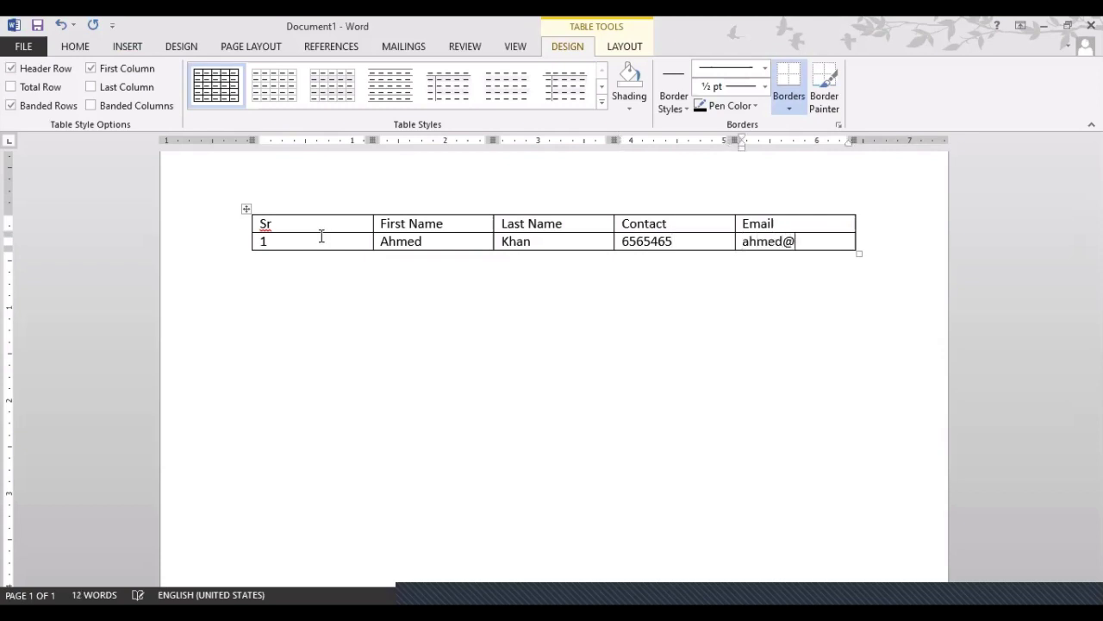
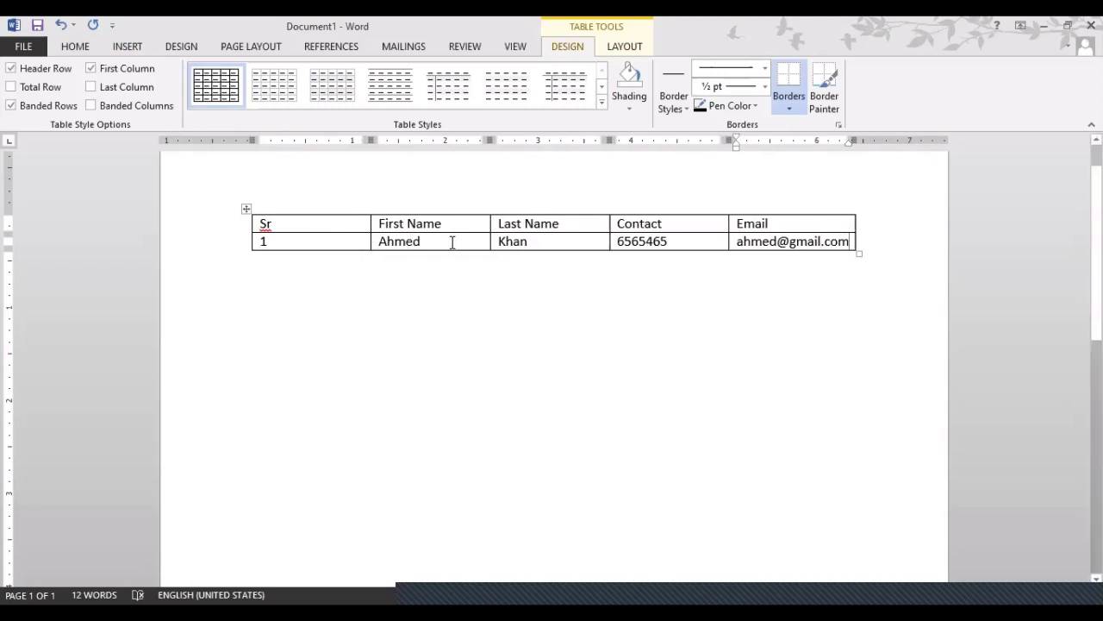
# Add test text to the first-name cell, then delete it with Backspace
pyautogui.click(452, 242)
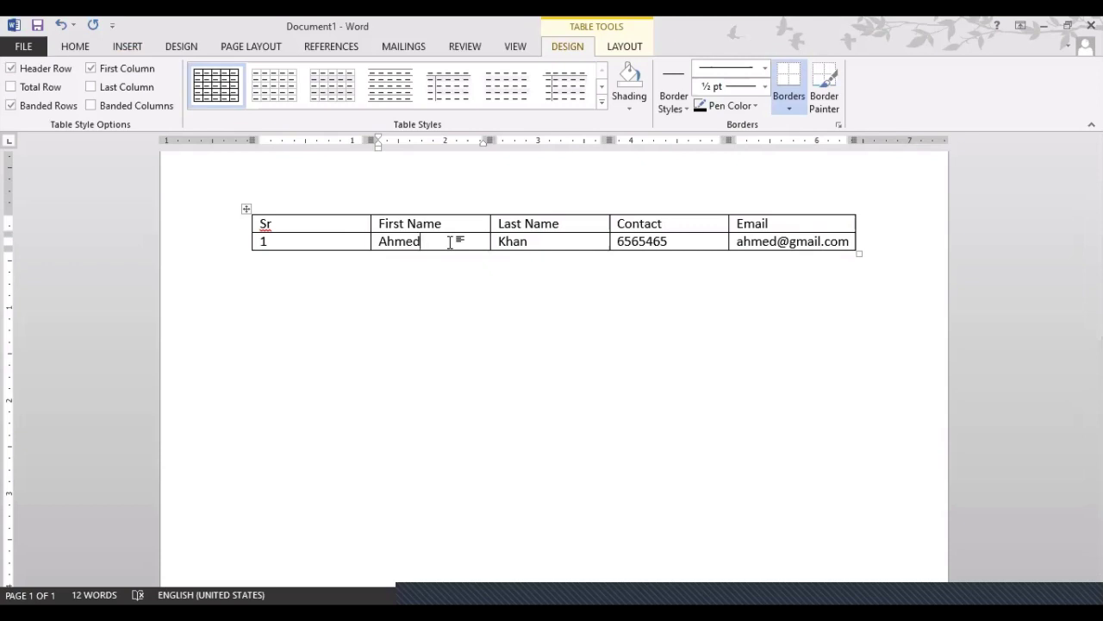
pyautogui.press('Tab')
pyautogui.press('Tab')
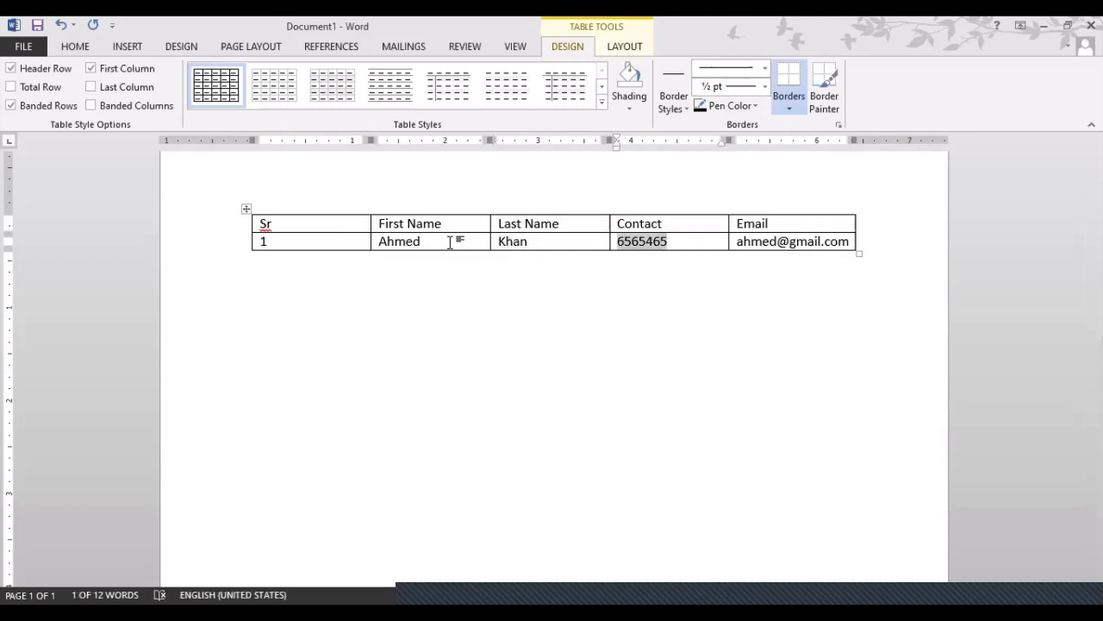
pyautogui.hotkey('shift', 'Tab')
pyautogui.hotkey('shift', 'Tab')
pyautogui.hotkey('shift', 'Tab')
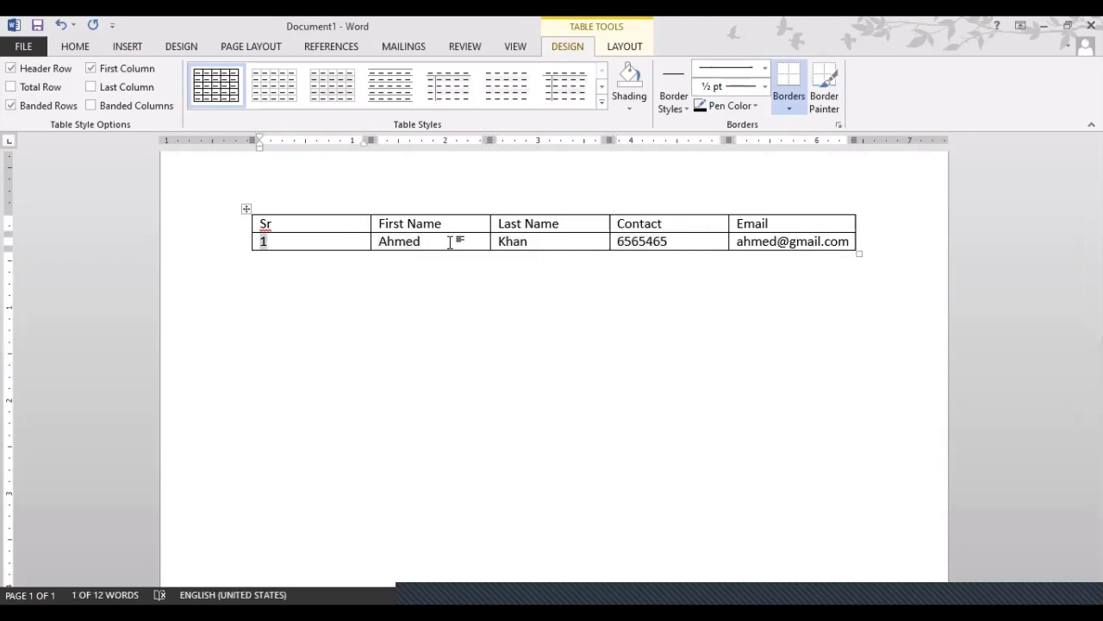
pyautogui.click(848, 241)
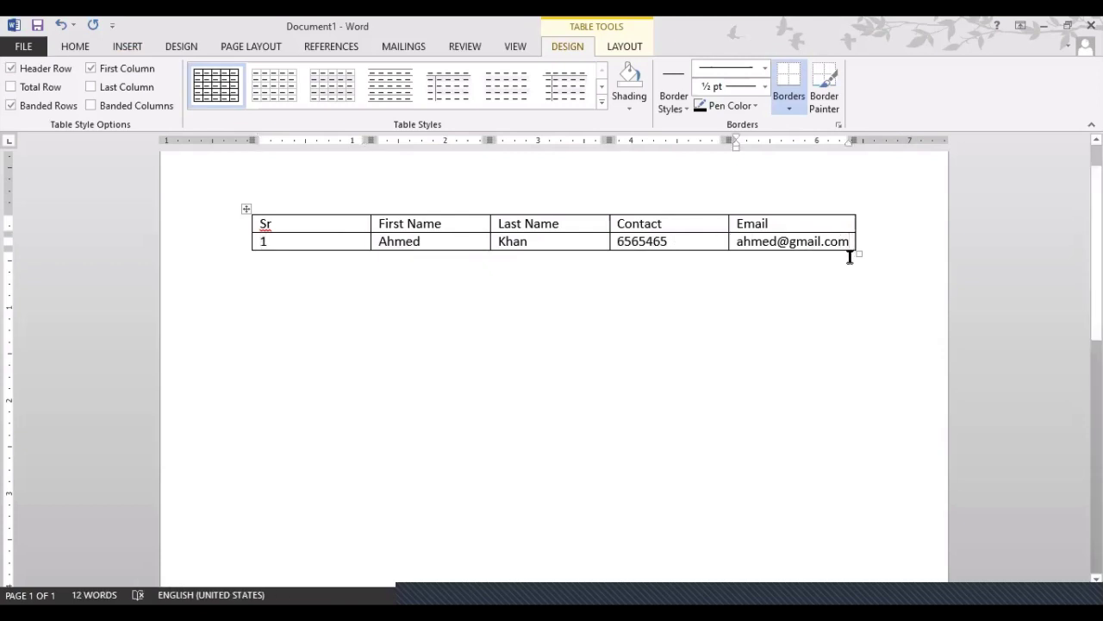
pyautogui.click(420, 242)
pyautogui.write('hdfkdhfh')
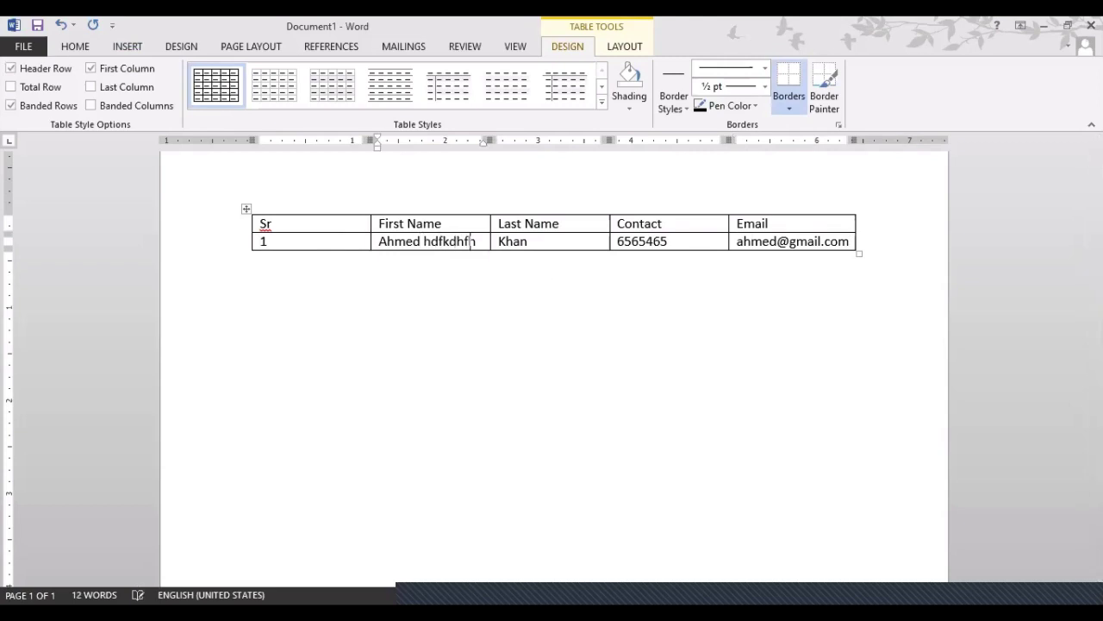
pyautogui.write('fjhdjfhkfhhfkhfhdf')
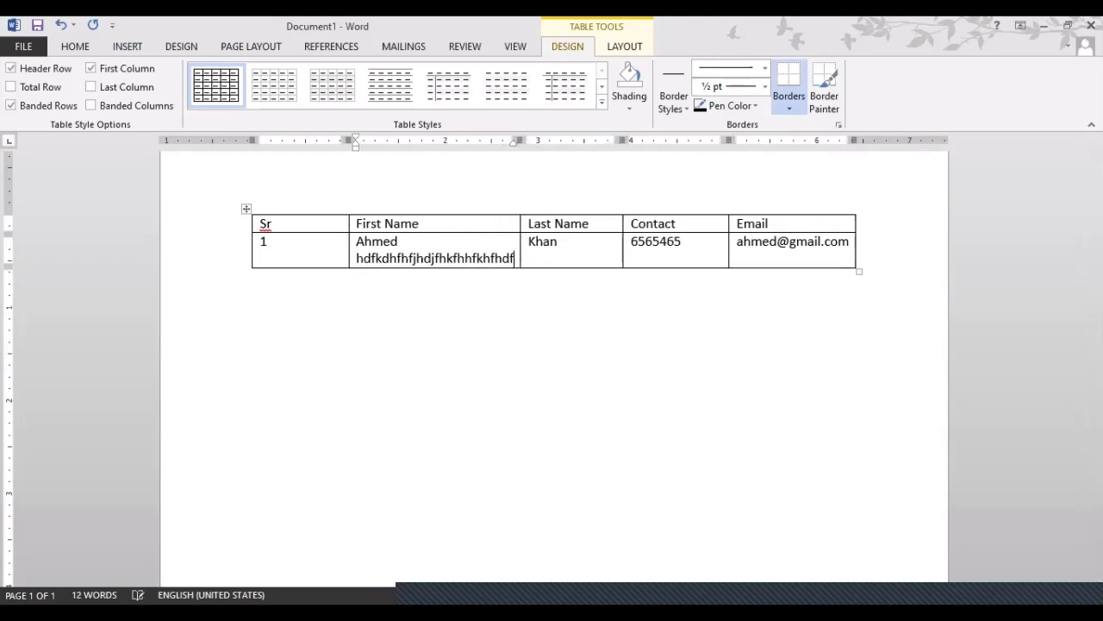
pyautogui.write('hkfhfhhdjfdjfh')
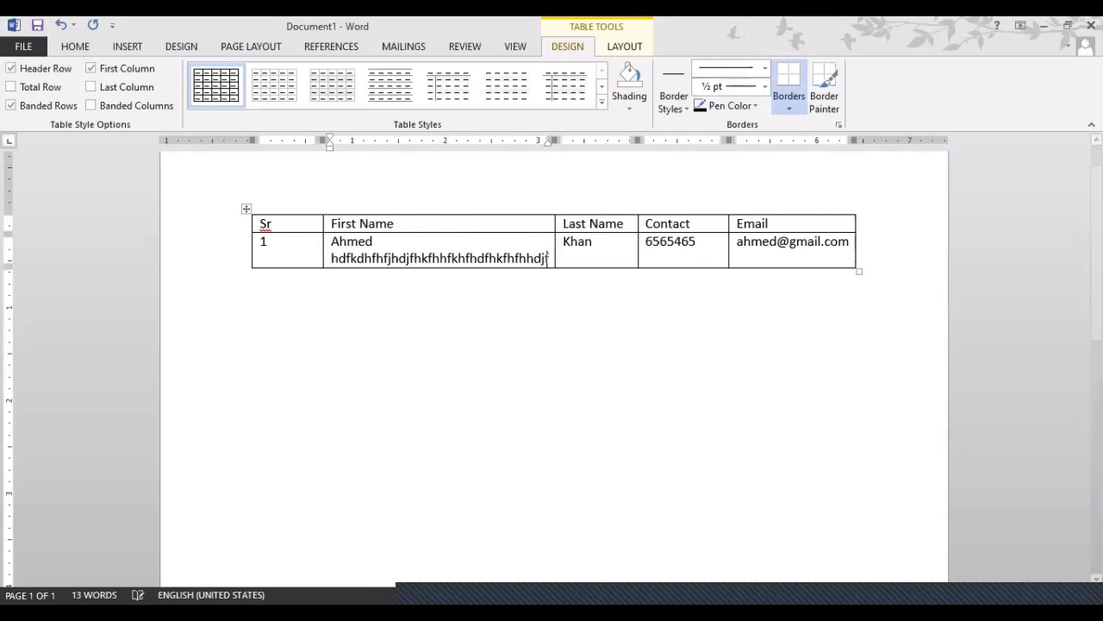
pyautogui.press('BackSpace')
pyautogui.press('BackSpace')
pyautogui.press('BackSpace')
pyautogui.press('BackSpace')
pyautogui.press('BackSpace')
pyautogui.press('BackSpace')
pyautogui.press('BackSpace')
pyautogui.press('BackSpace')
pyautogui.press('BackSpace')
pyautogui.press('BackSpace')
pyautogui.press('BackSpace')
pyautogui.press('BackSpace')
pyautogui.press('BackSpace')
pyautogui.press('BackSpace')
pyautogui.press('BackSpace')
pyautogui.press('BackSpace')
pyautogui.press('BackSpace')
pyautogui.press('BackSpace')
pyautogui.press('BackSpace')
pyautogui.press('BackSpace')
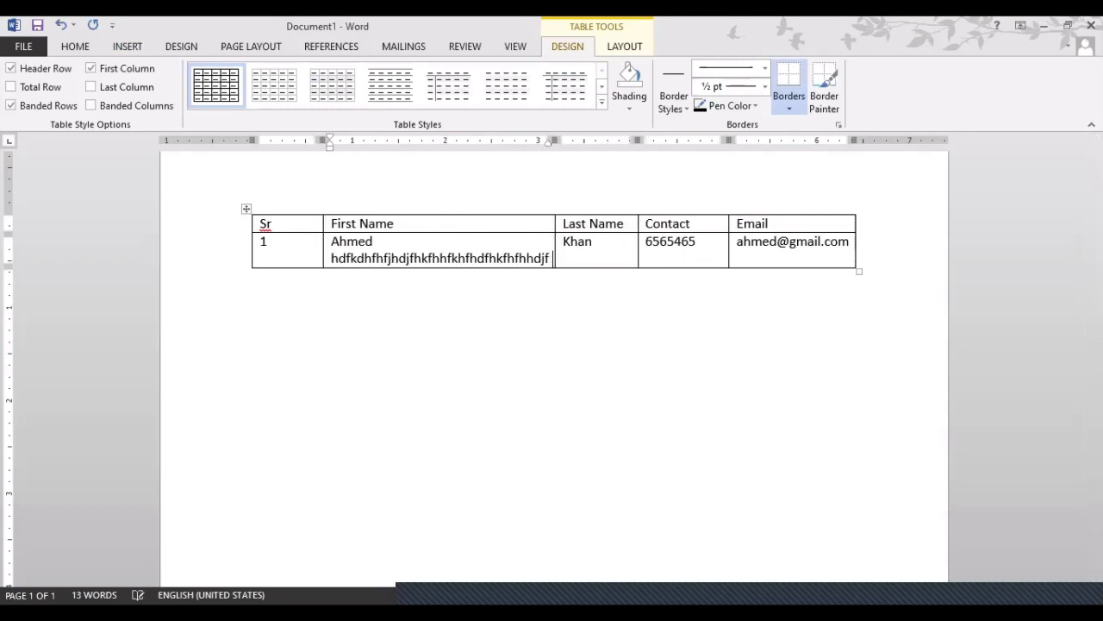
pyautogui.press('BackSpace')
pyautogui.press('BackSpace')
pyautogui.press('BackSpace')
pyautogui.press('BackSpace')
pyautogui.press('BackSpace')
pyautogui.press('BackSpace')
pyautogui.press('BackSpace')
pyautogui.press('BackSpace')
pyautogui.press('BackSpace')
pyautogui.press('BackSpace')
pyautogui.press('BackSpace')
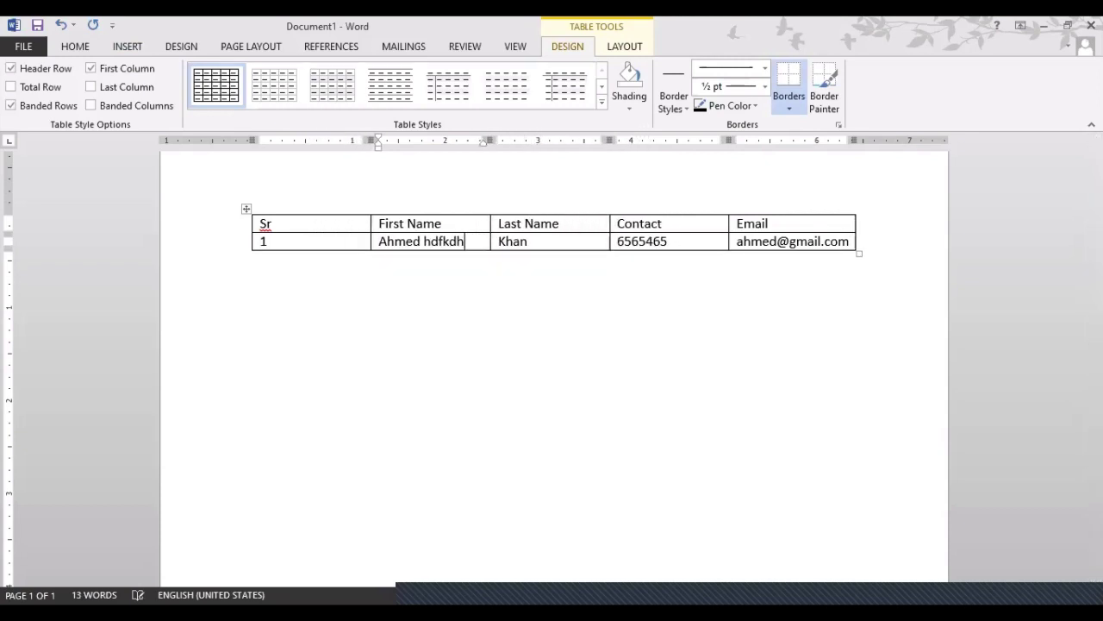
pyautogui.press('BackSpace')
# Add a new row for contact Sr 2 with the contact's name, phone number and e-mail
pyautogui.click(345, 244)
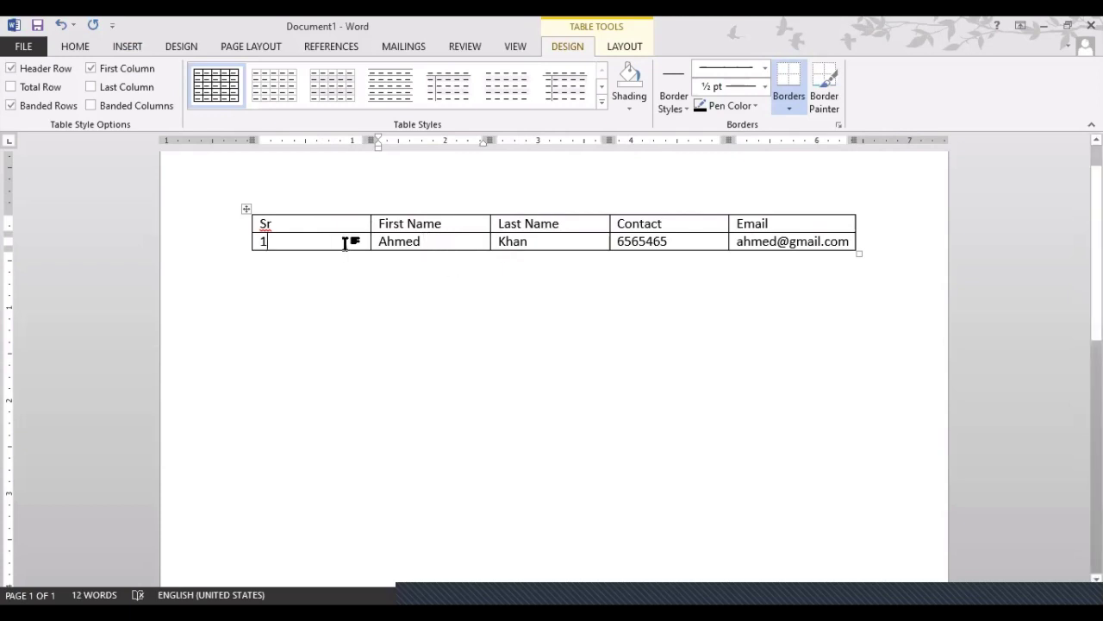
pyautogui.click(848, 243)
pyautogui.click(276, 243)
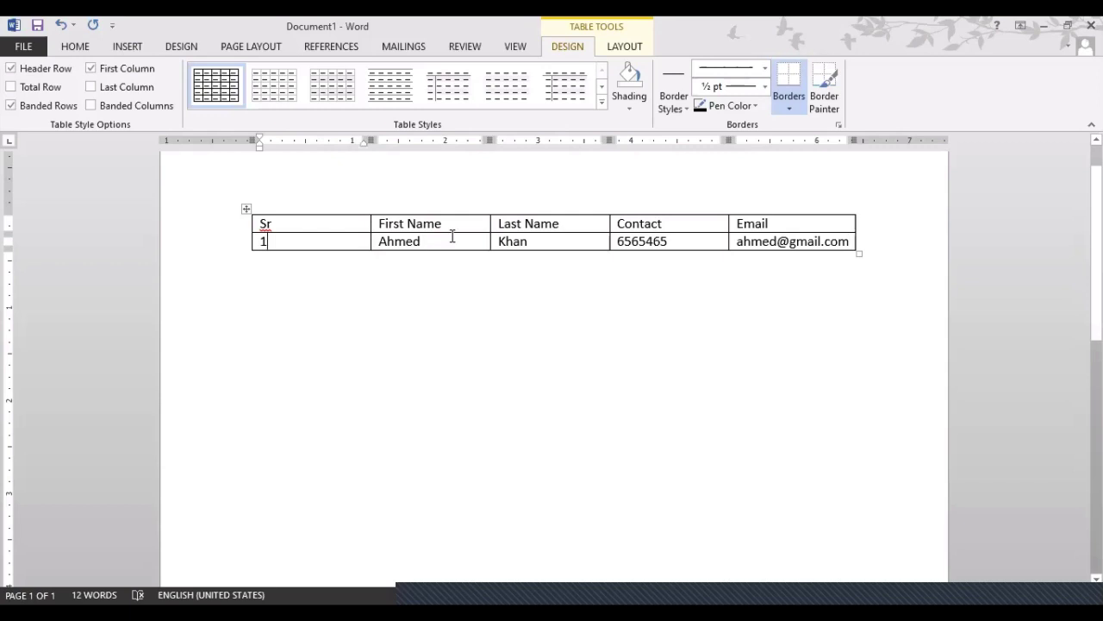
pyautogui.click(849, 241)
pyautogui.press('Tab')
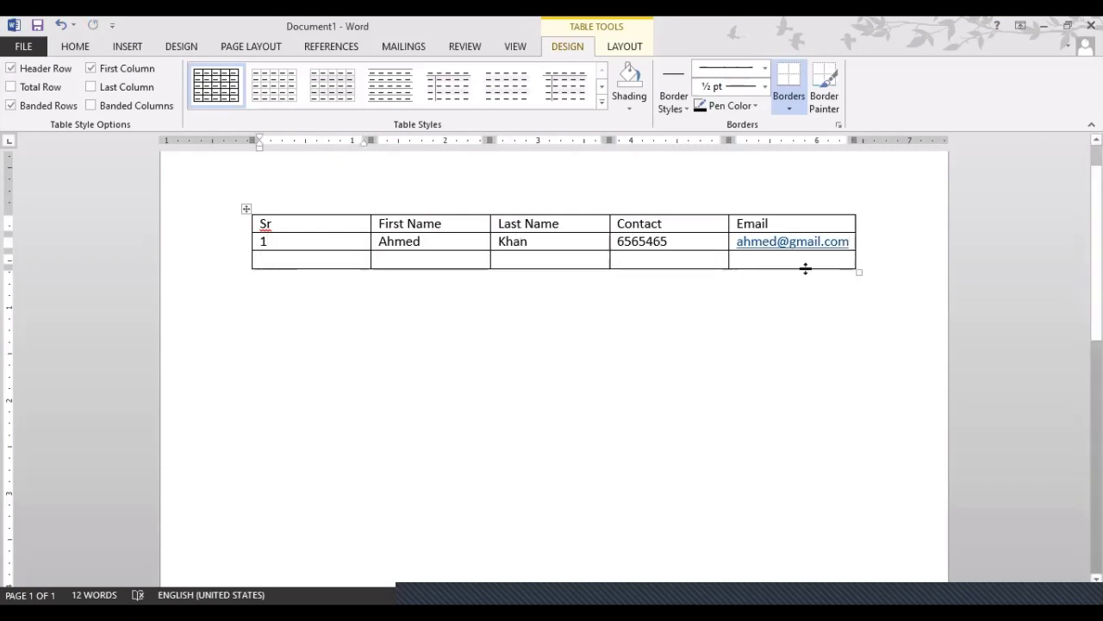
pyautogui.write('2')
pyautogui.press('Tab')
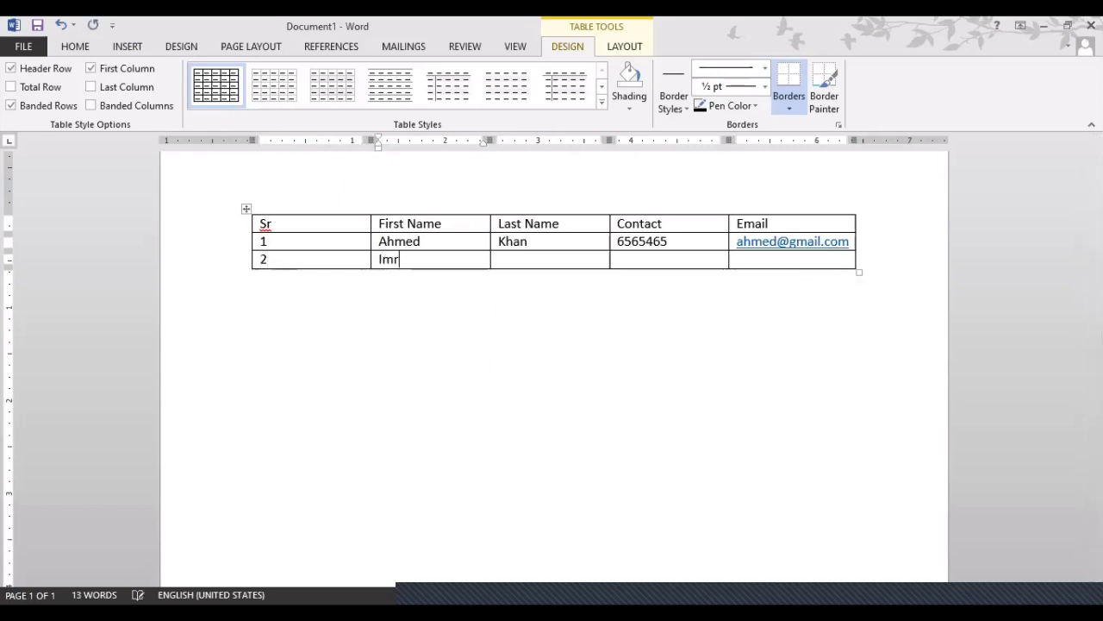
pyautogui.press('Tab')
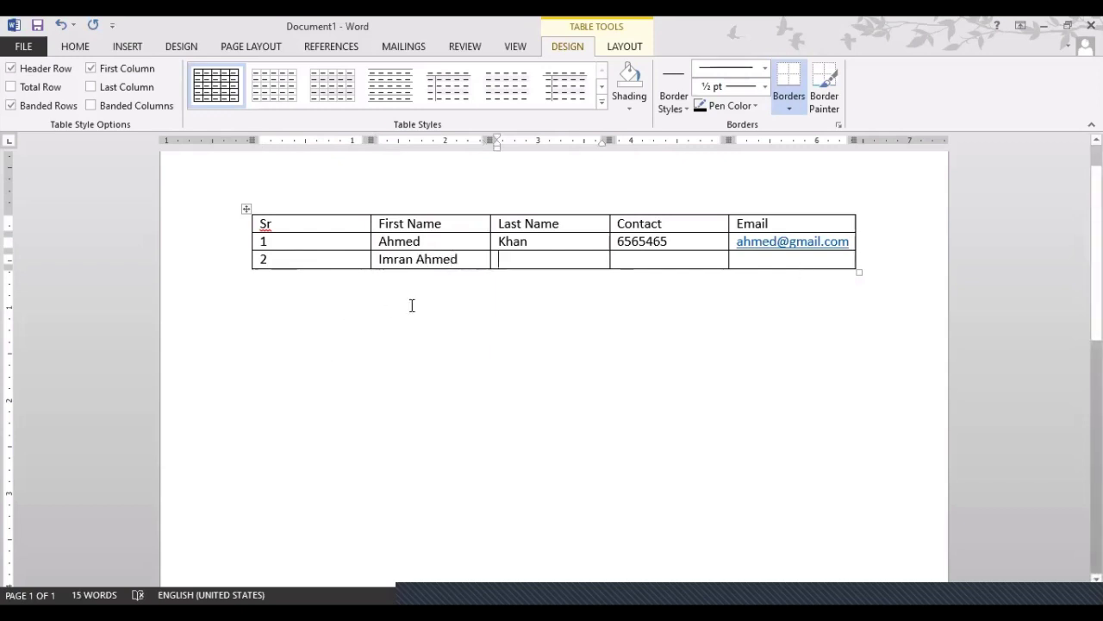
pyautogui.write('Ahme')
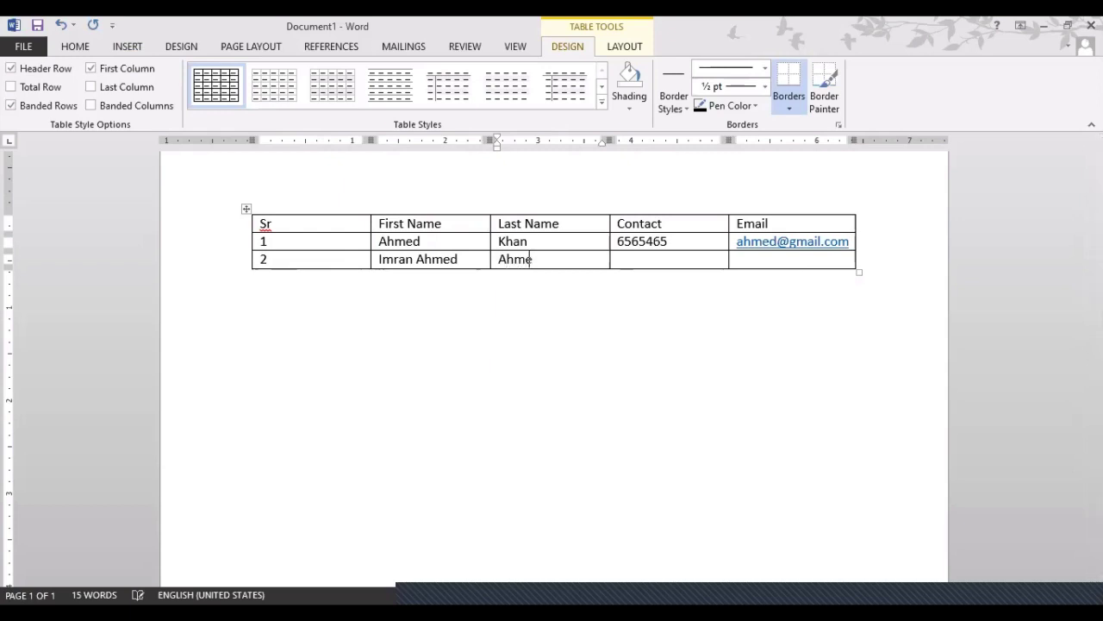
pyautogui.write('d67676876')
pyautogui.press('Tab')
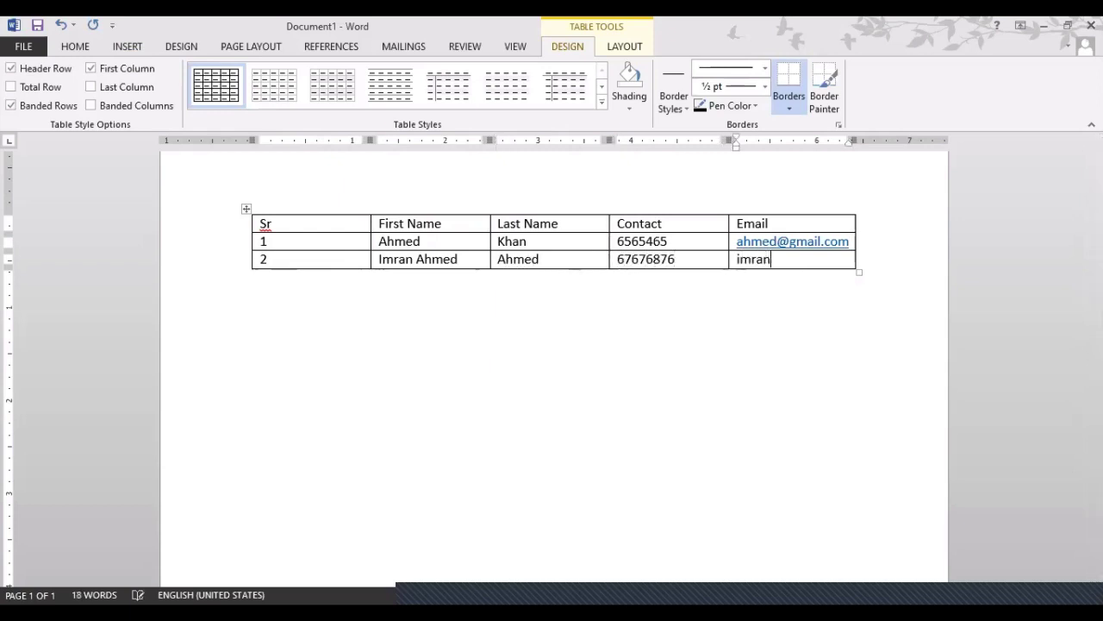
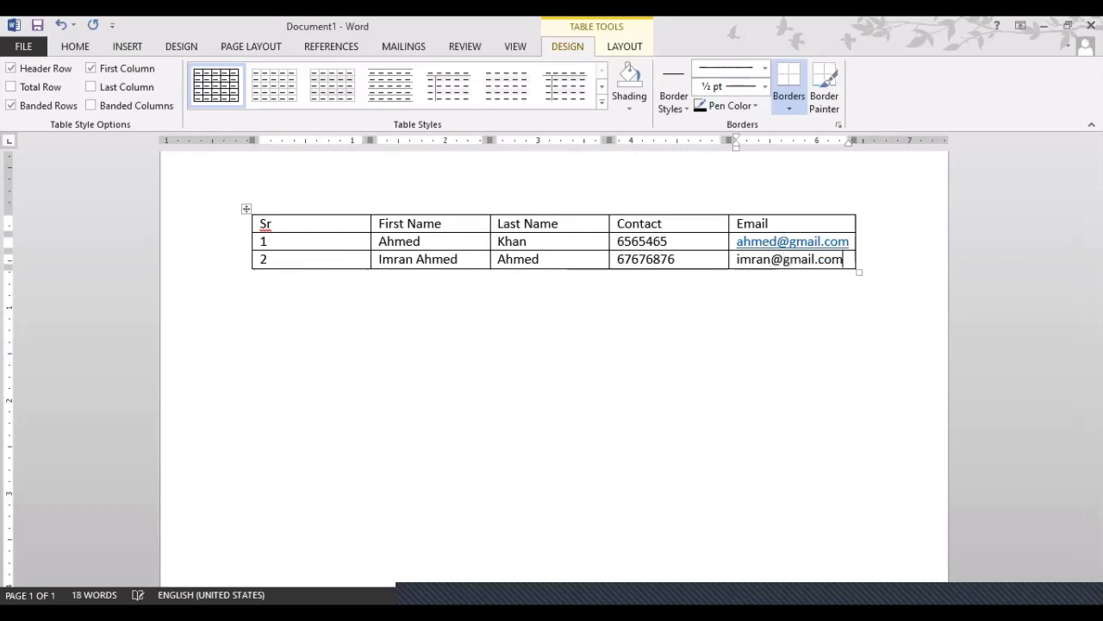
# Switch between the Table Tools Layout and Design tabs, ending on Layout
pyautogui.click(505, 242)
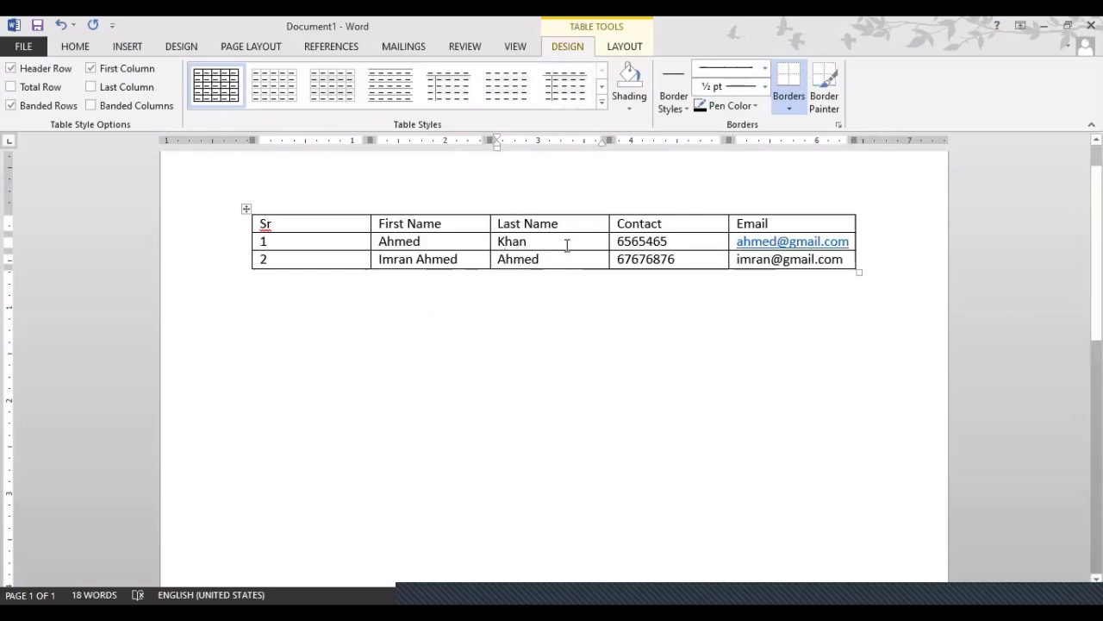
pyautogui.click(527, 241)
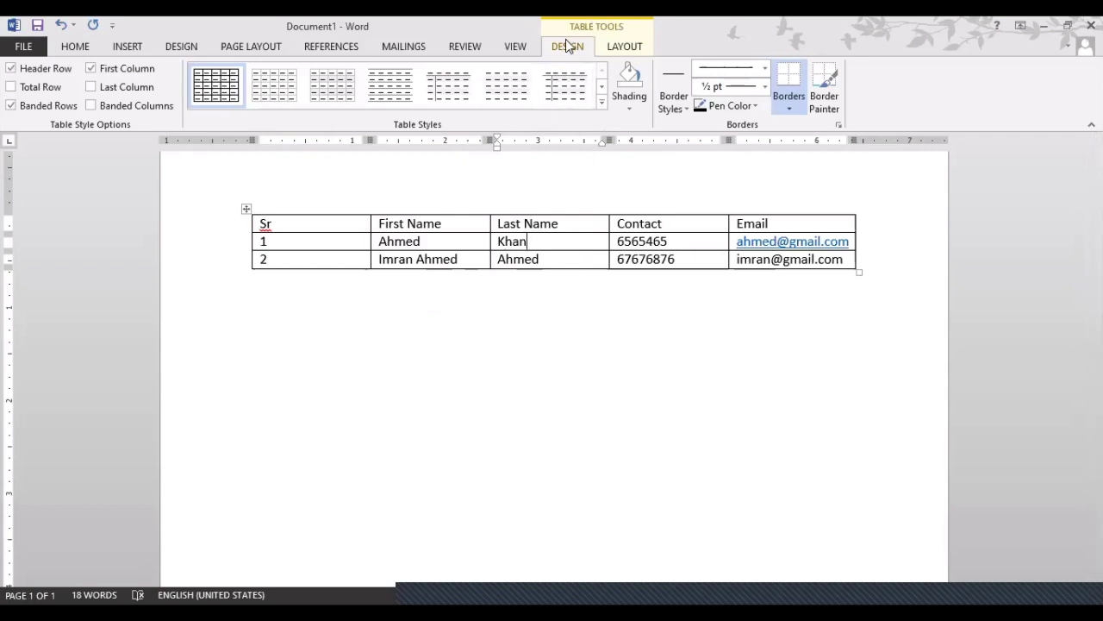
pyautogui.click(624, 51)
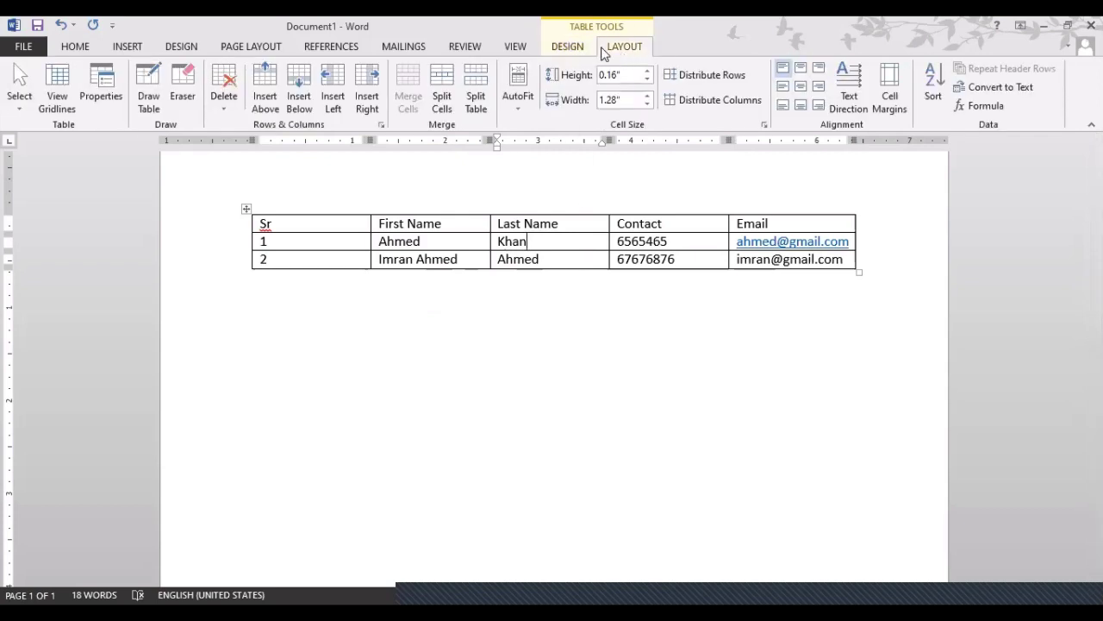
pyautogui.click(576, 49)
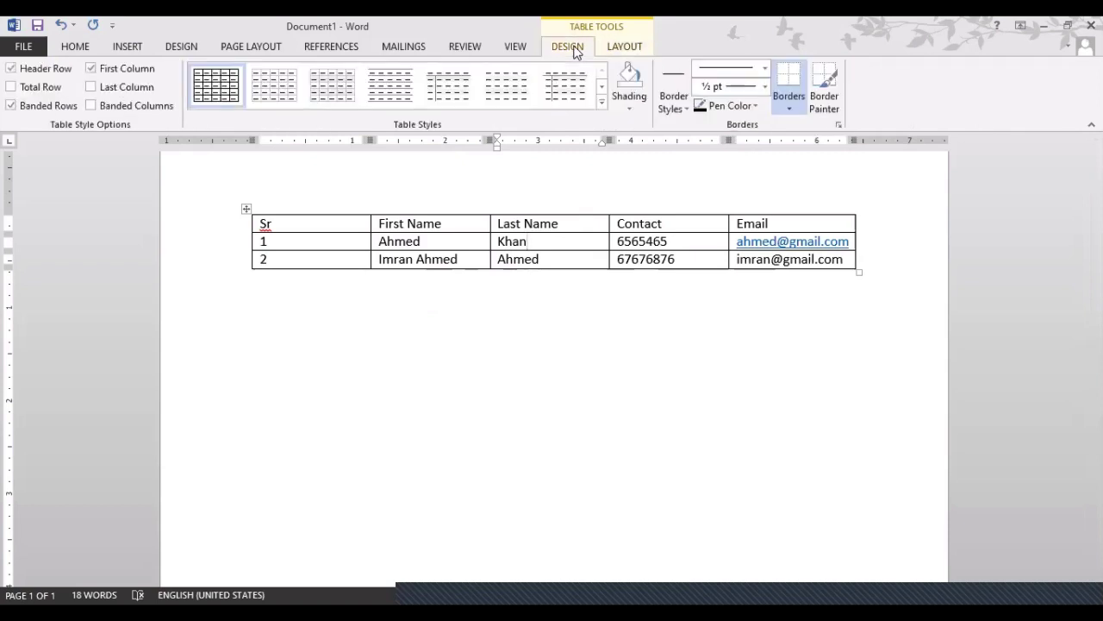
pyautogui.click(532, 358)
pyautogui.click(623, 48)
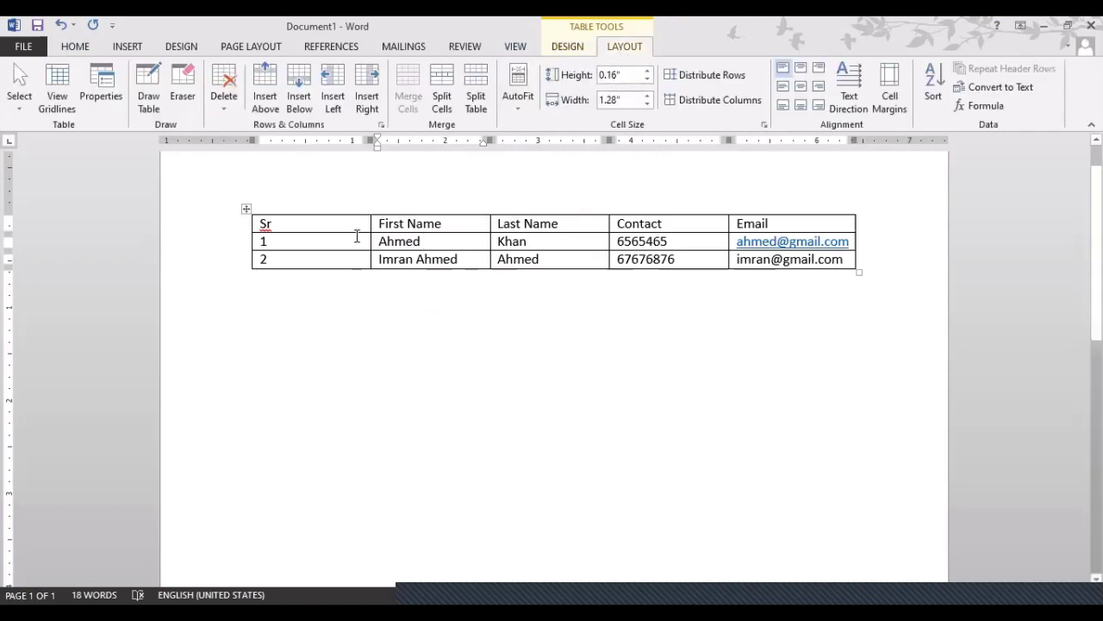
# Insert an empty spacer row above contact row 1, just under the header
pyautogui.moveTo(326, 242); pyautogui.dragTo(403, 243)
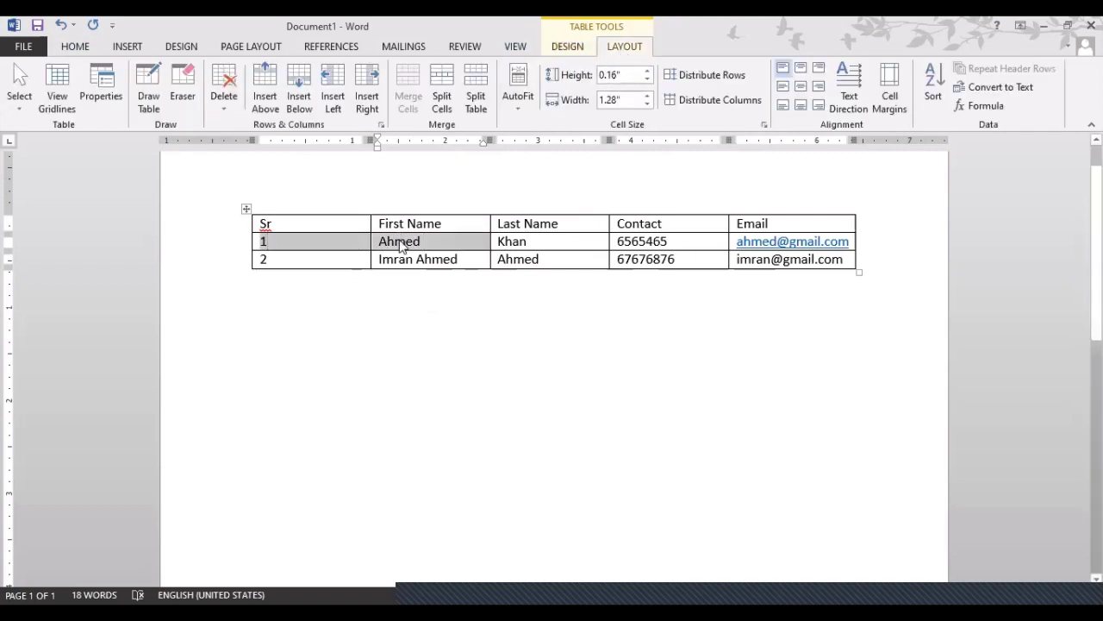
pyautogui.click(401, 241)
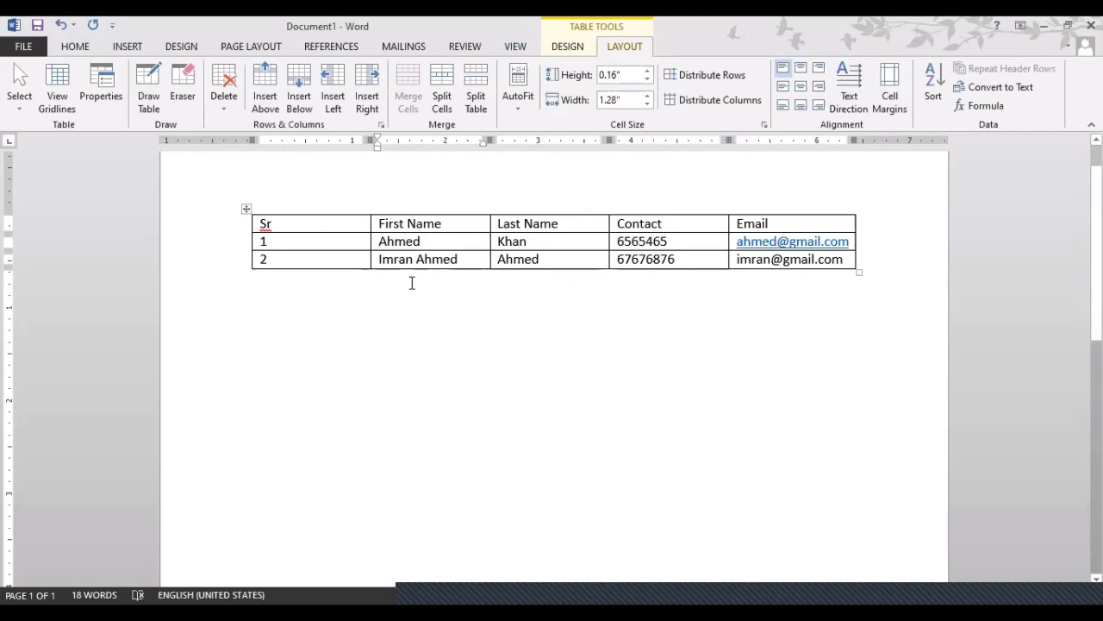
pyautogui.click(278, 103)
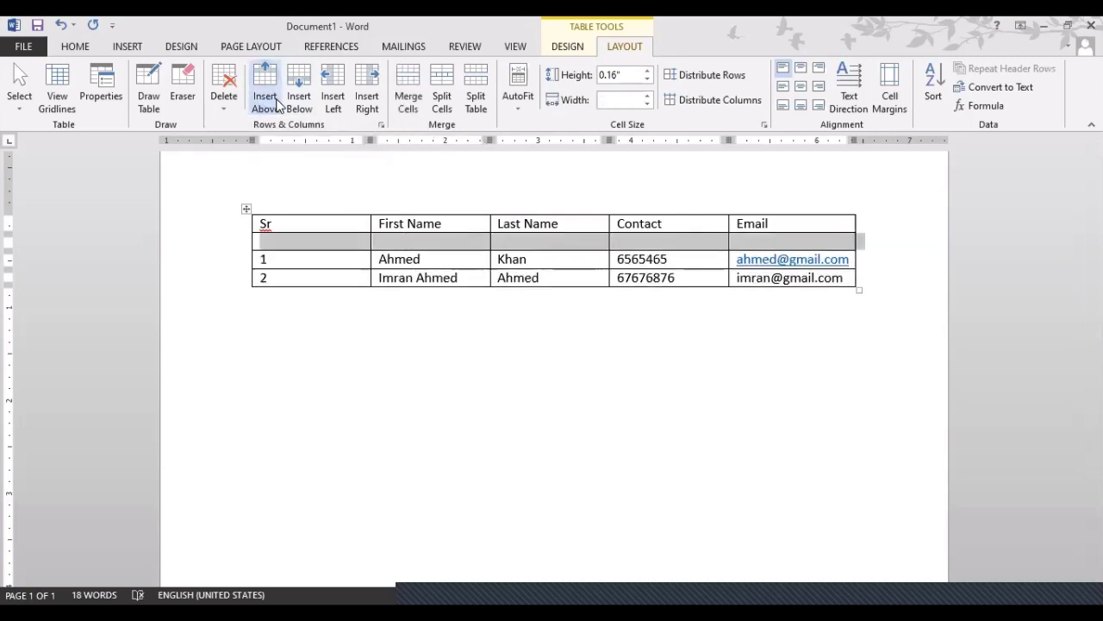
pyautogui.click(297, 263)
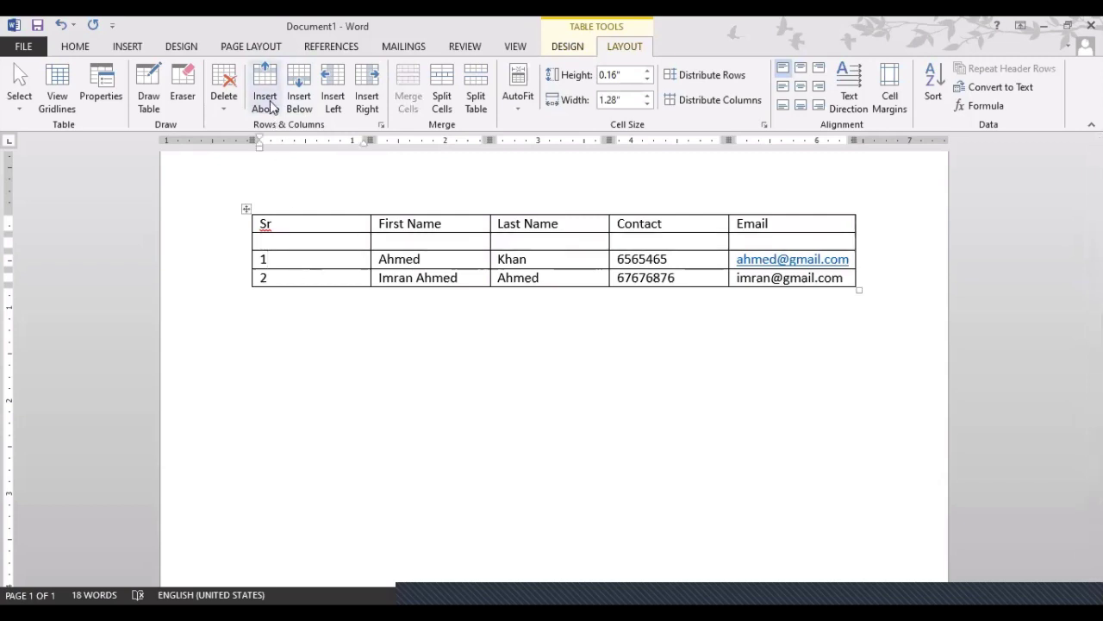
pyautogui.hotkey('ctrl', 'z')
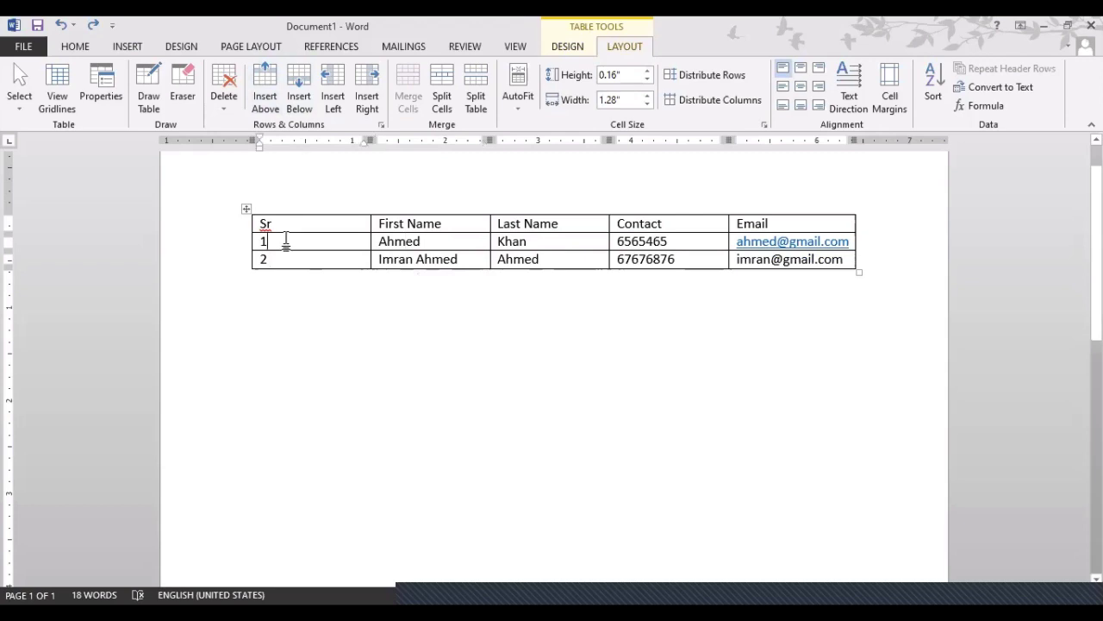
pyautogui.click(268, 110)
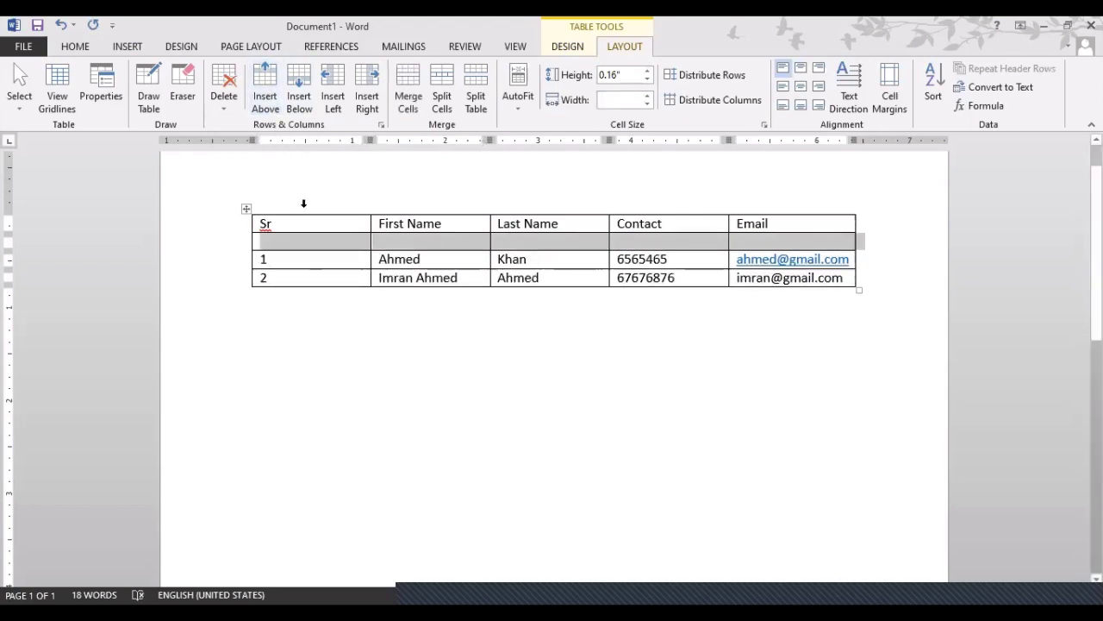
pyautogui.click(313, 253)
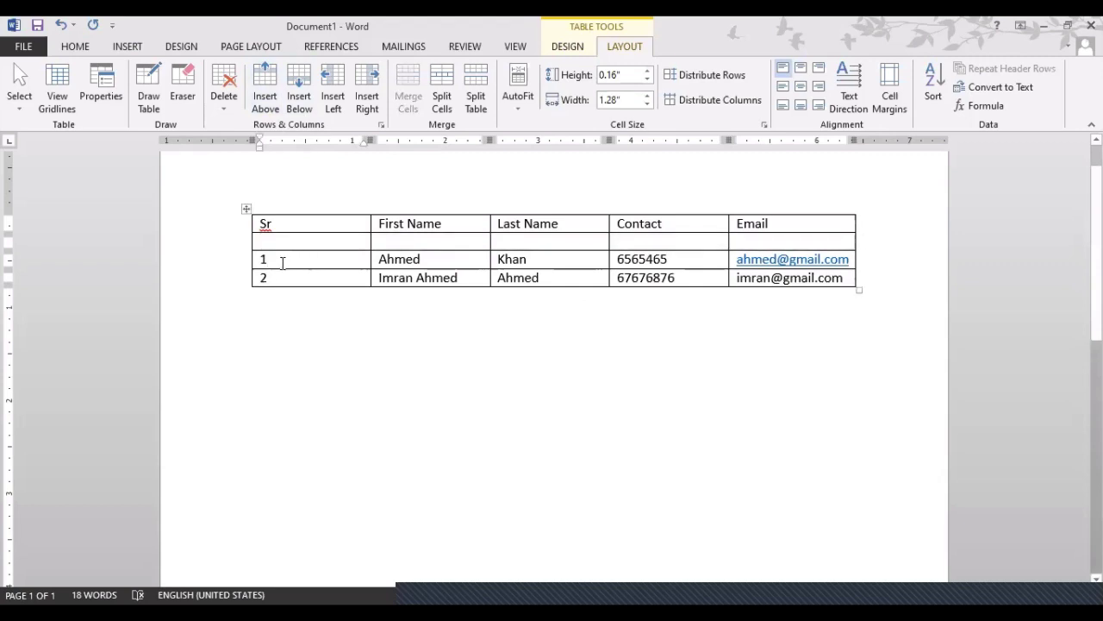
pyautogui.click(392, 260)
pyautogui.hotkey('ctrl', 'z')
pyautogui.click(678, 240)
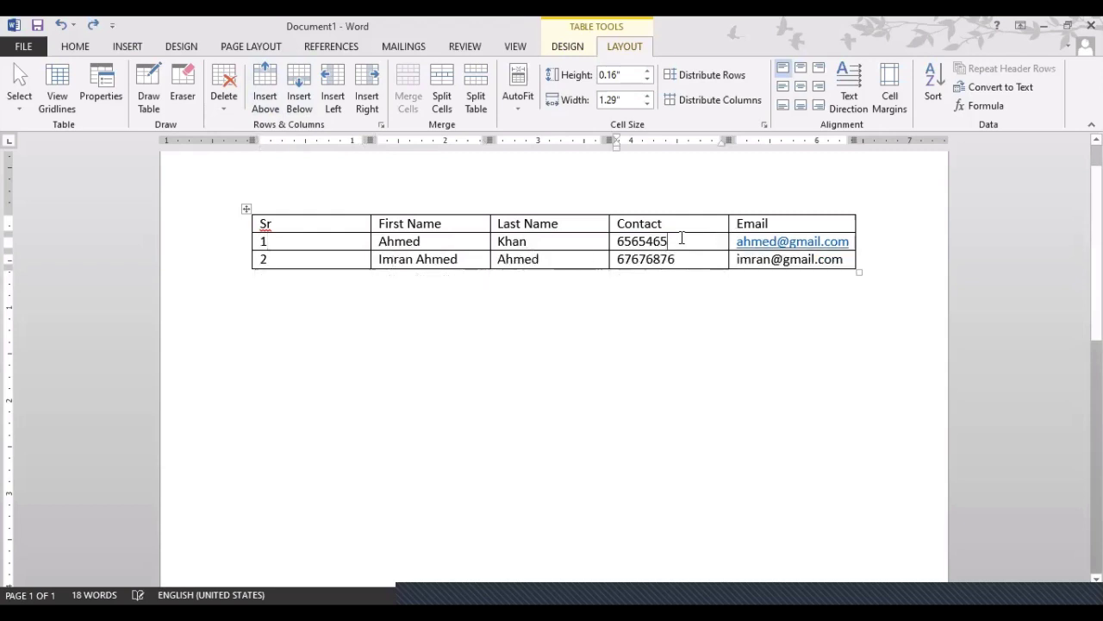
pyautogui.click(265, 102)
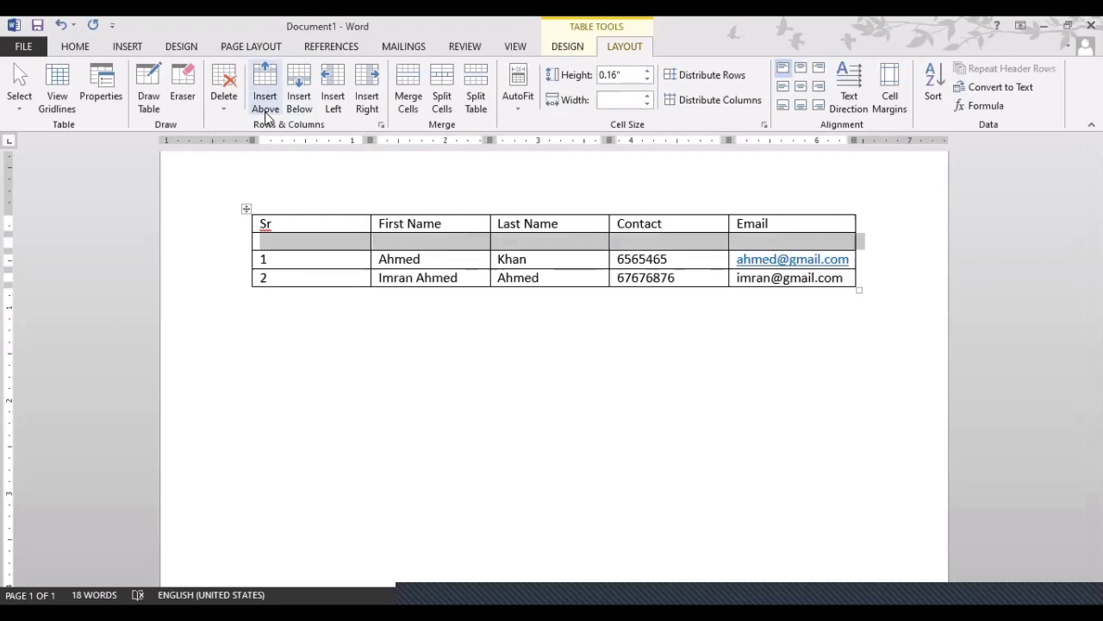
pyautogui.click(346, 258)
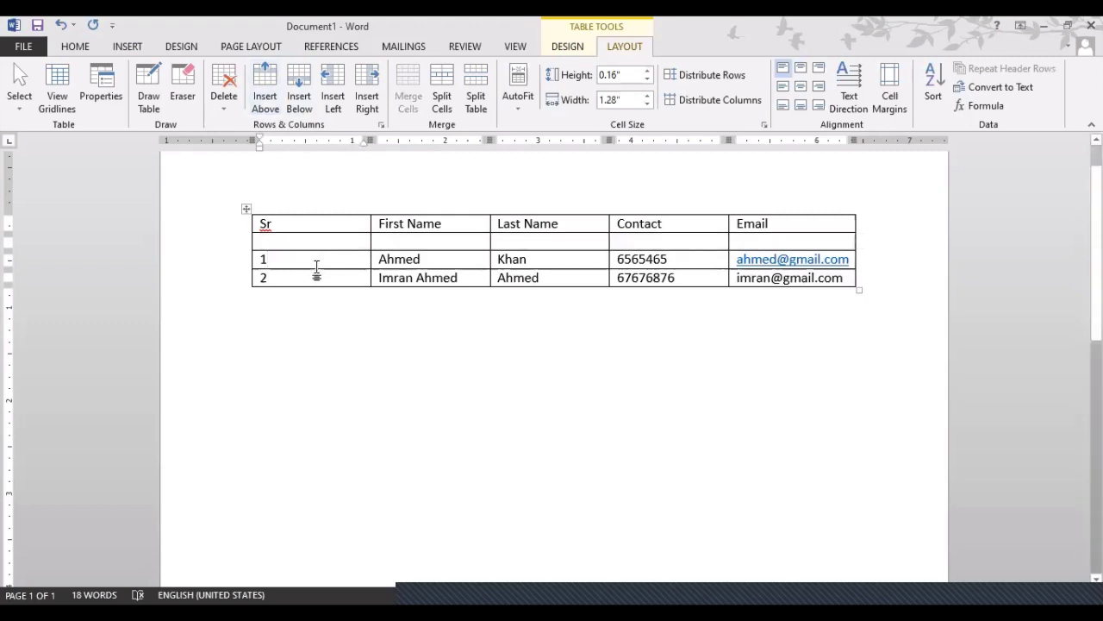
# Insert an empty row below contact 1 so it separates the two contacts
pyautogui.click(308, 273)
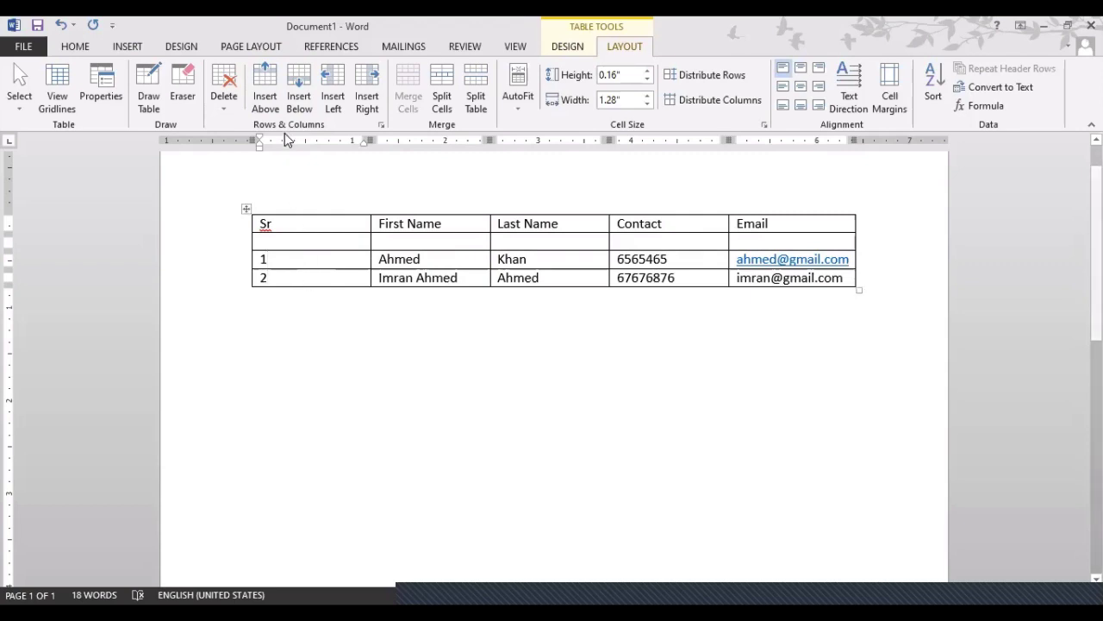
pyautogui.click(269, 105)
pyautogui.hotkey('ctrl', 'z')
pyautogui.click(290, 260)
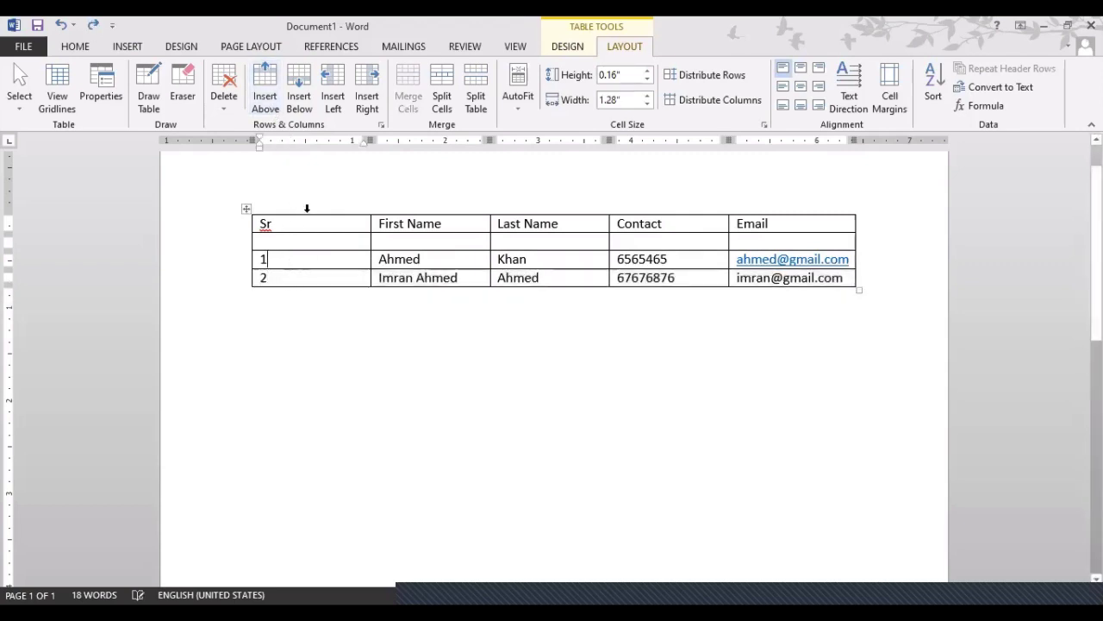
pyautogui.click(302, 119)
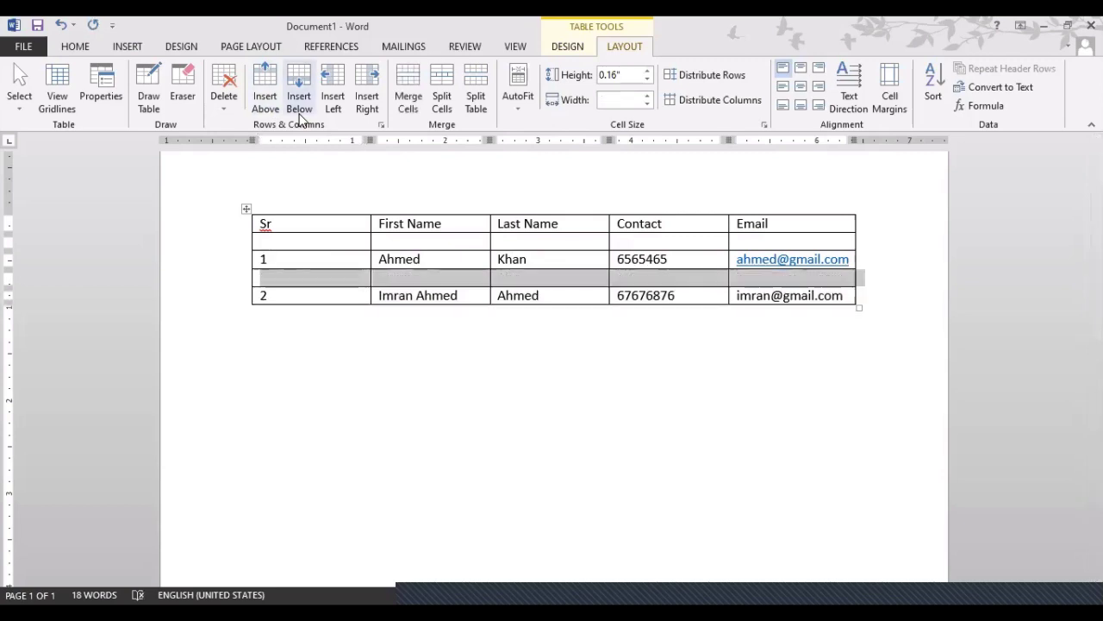
pyautogui.click(360, 259)
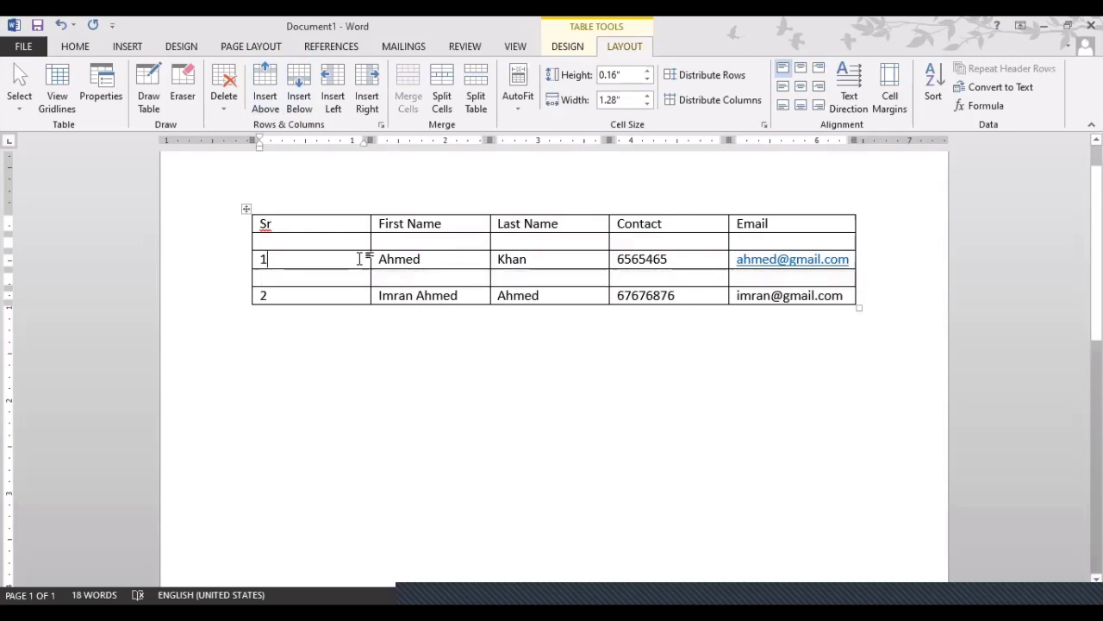
pyautogui.click(405, 258)
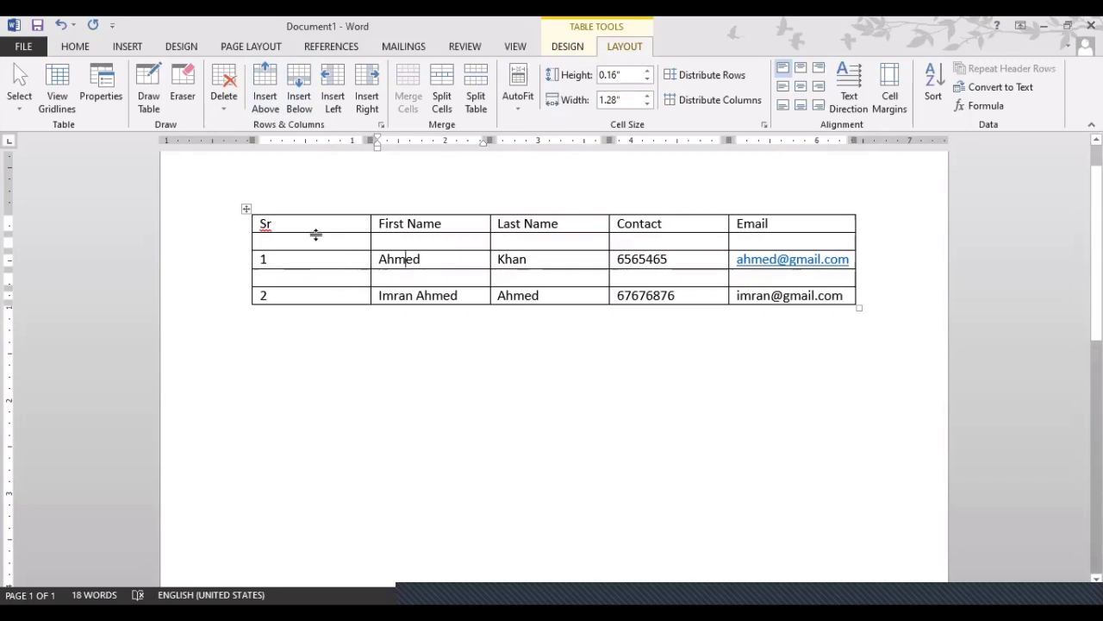
# Make the Sr–Email header row bold and grow its font from 10 to 14 pt
pyautogui.moveTo(255, 225); pyautogui.dragTo(763, 217)
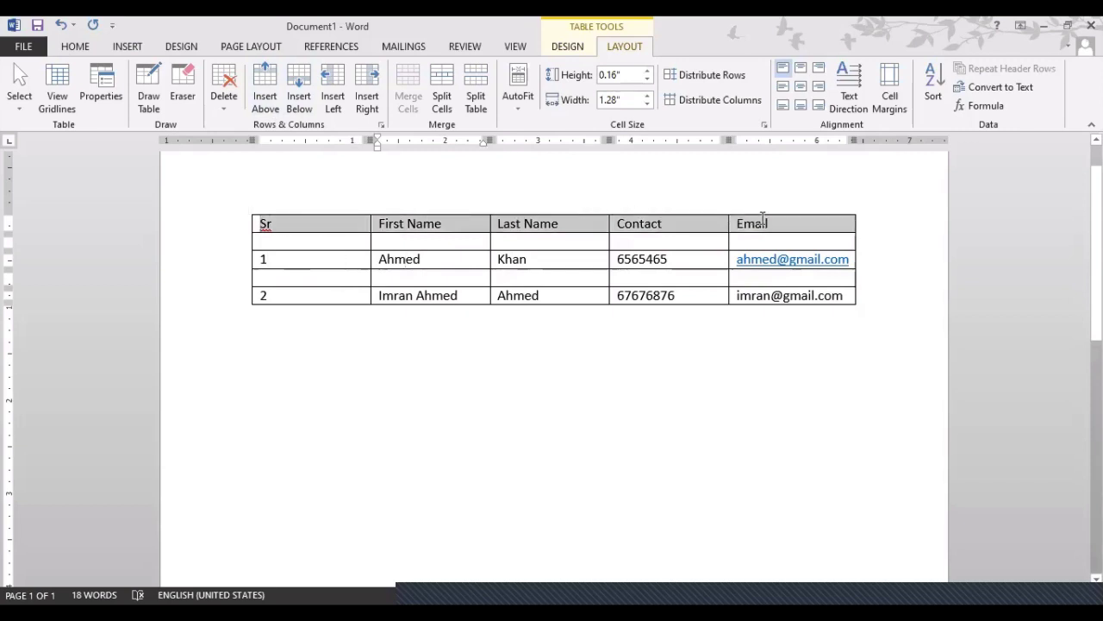
pyautogui.click(86, 46)
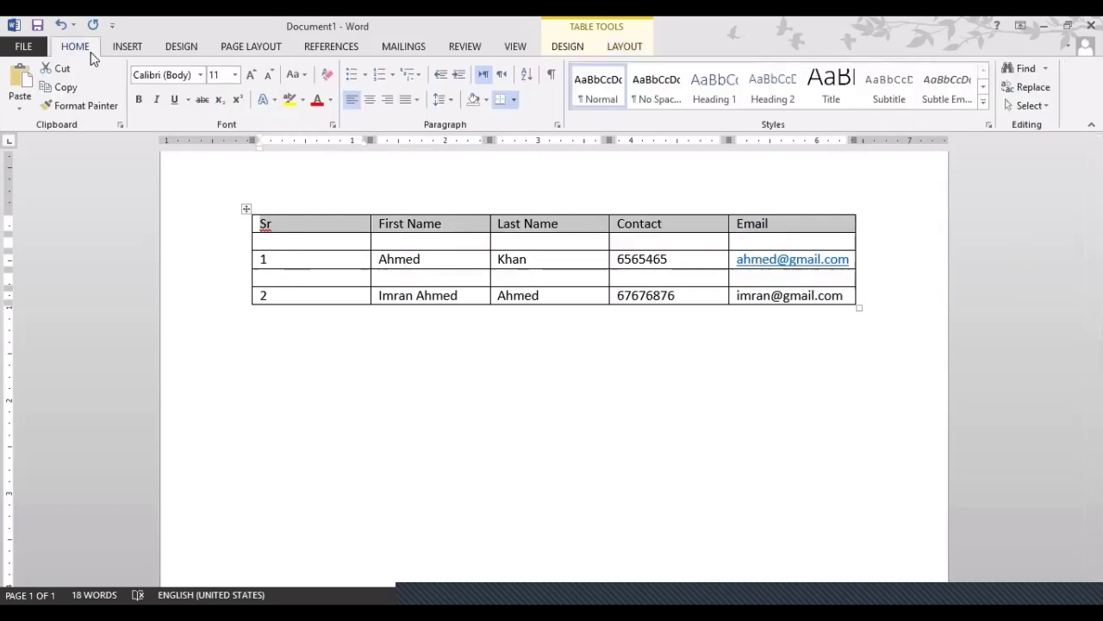
pyautogui.click(138, 99)
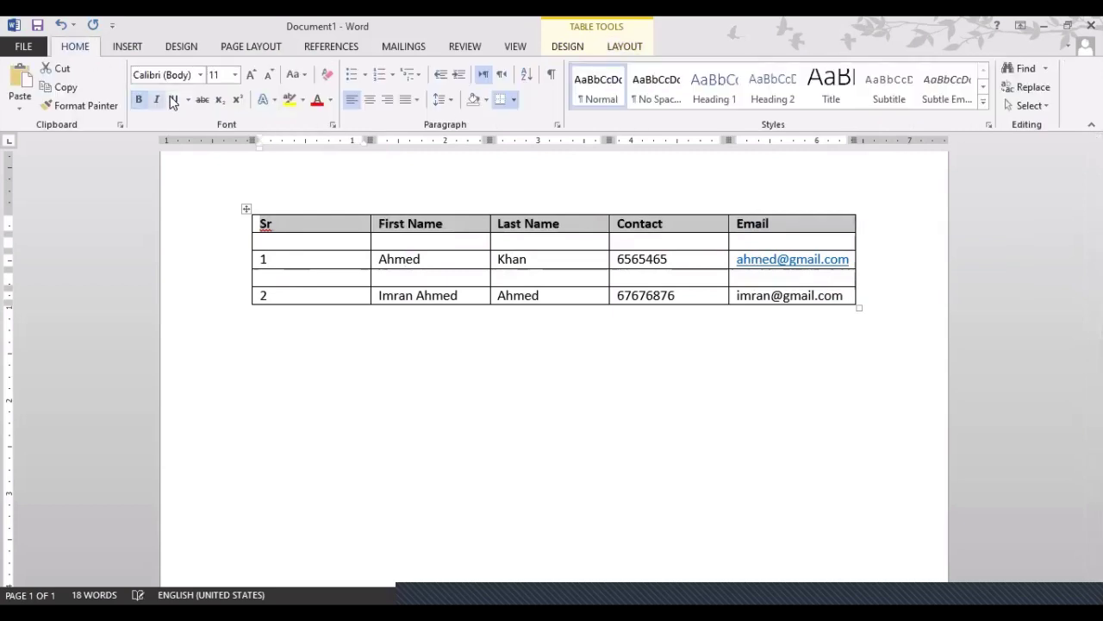
pyautogui.click(253, 79)
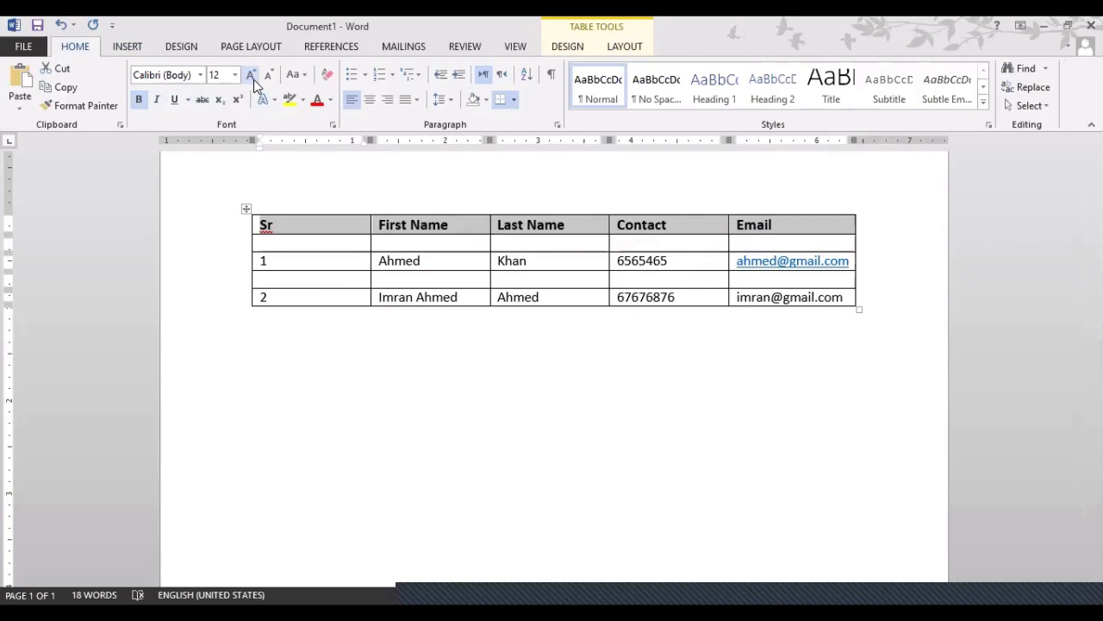
pyautogui.click(254, 80)
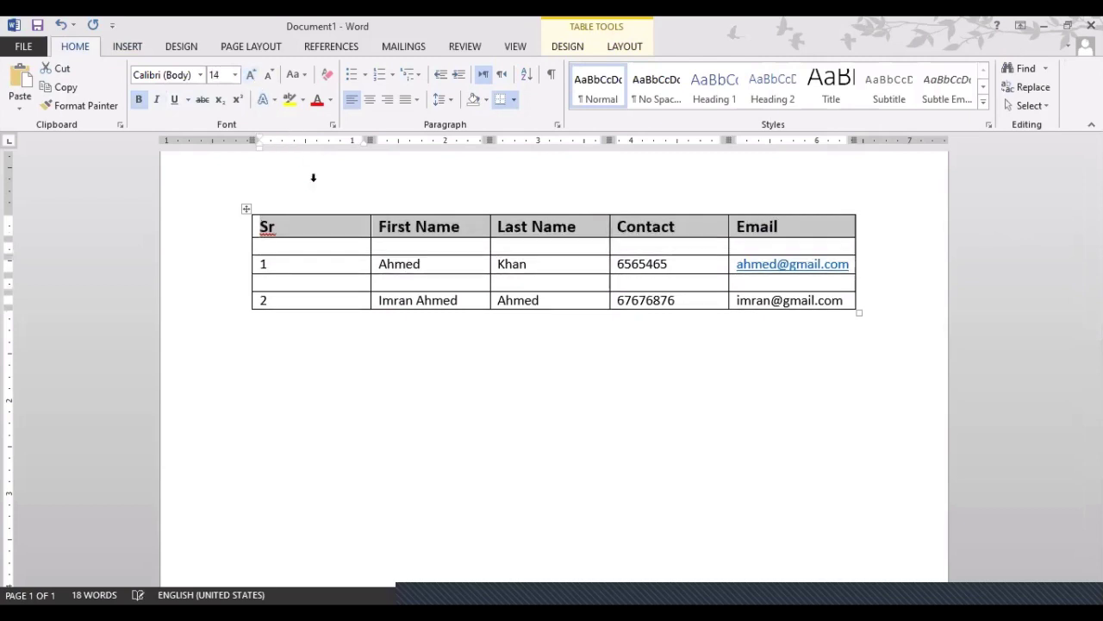
pyautogui.click(336, 250)
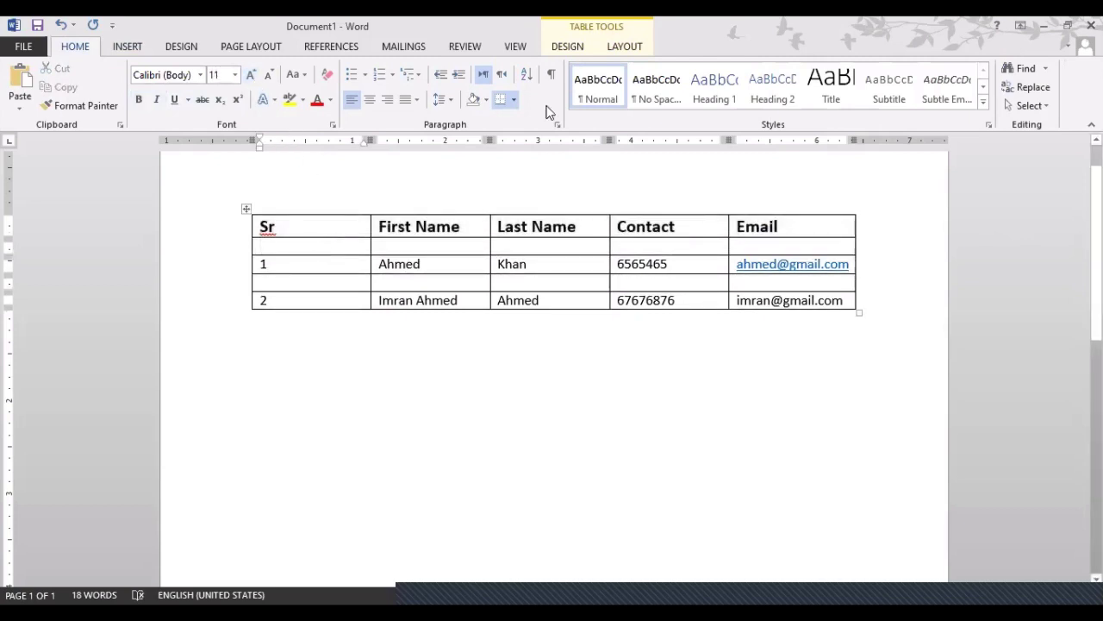
pyautogui.click(626, 47)
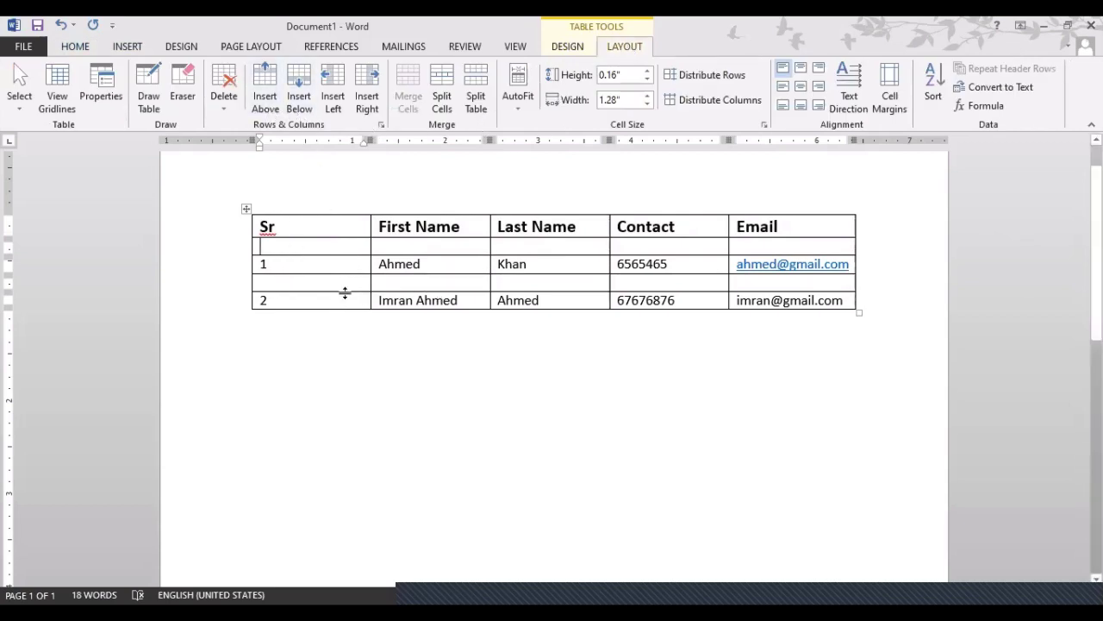
# Insert a blank column right of Last Name, then undo it
pyautogui.click(695, 236)
pyautogui.click(531, 227)
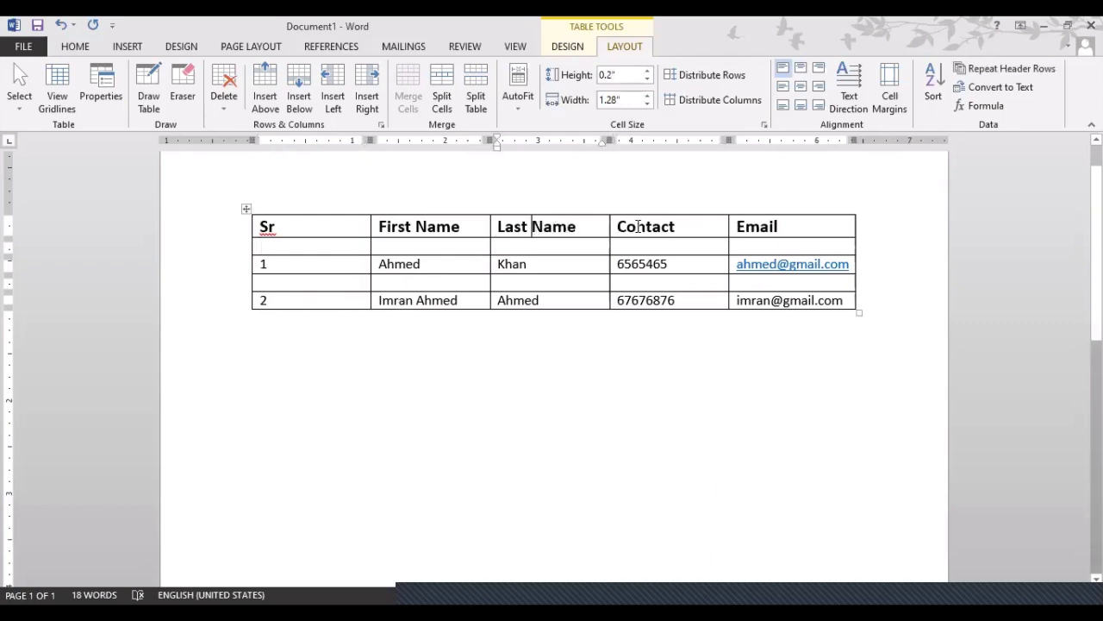
pyautogui.click(632, 227)
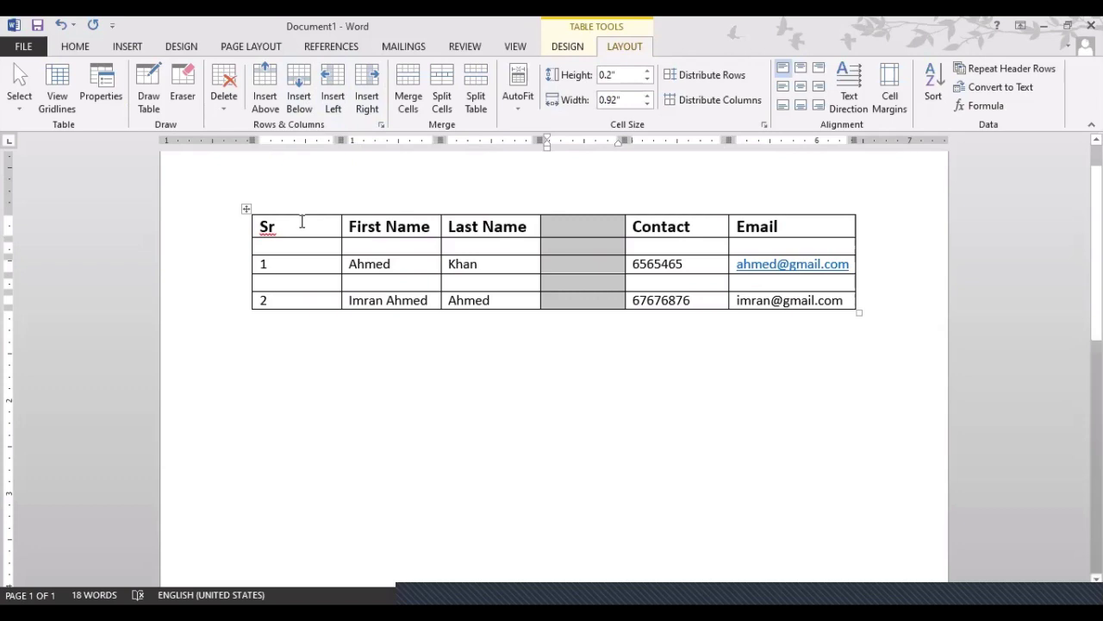
pyautogui.press('BackSpace')
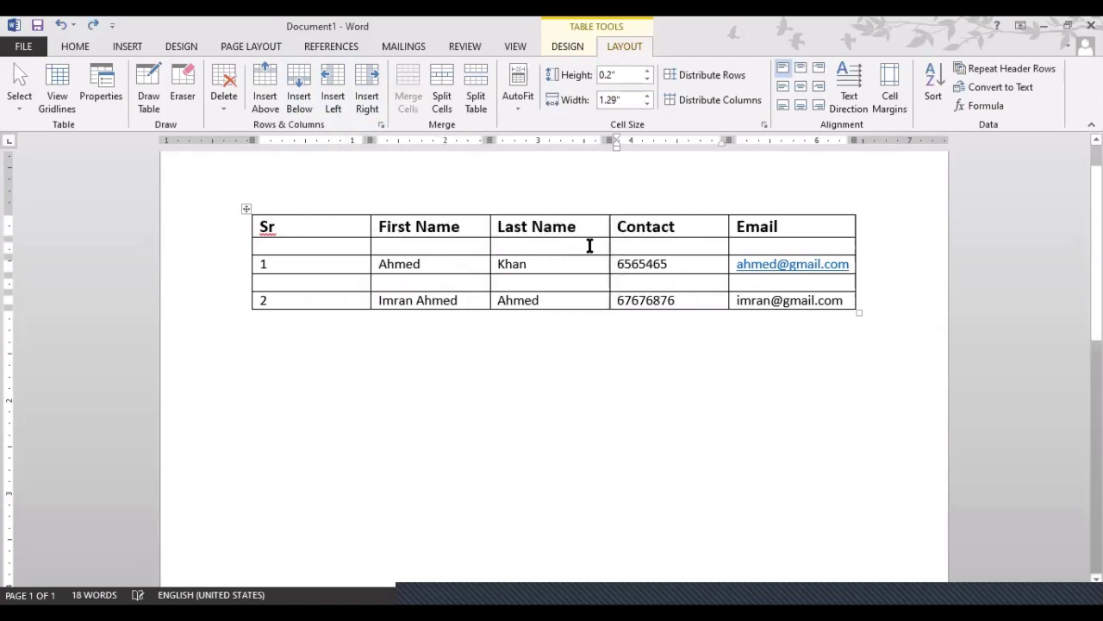
pyautogui.click(586, 229)
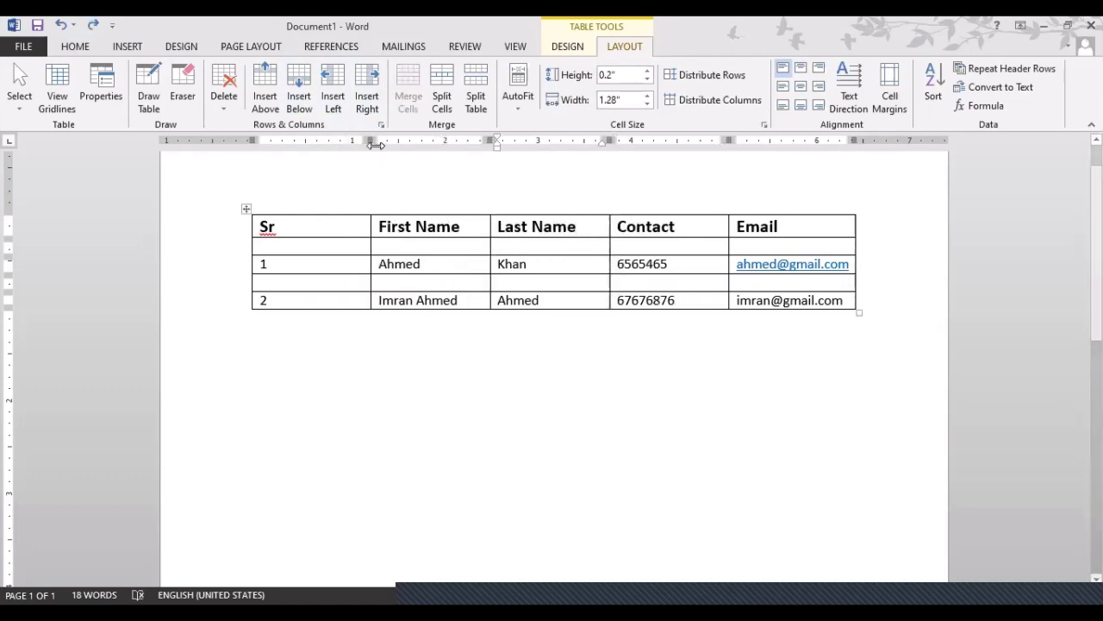
pyautogui.click(362, 102)
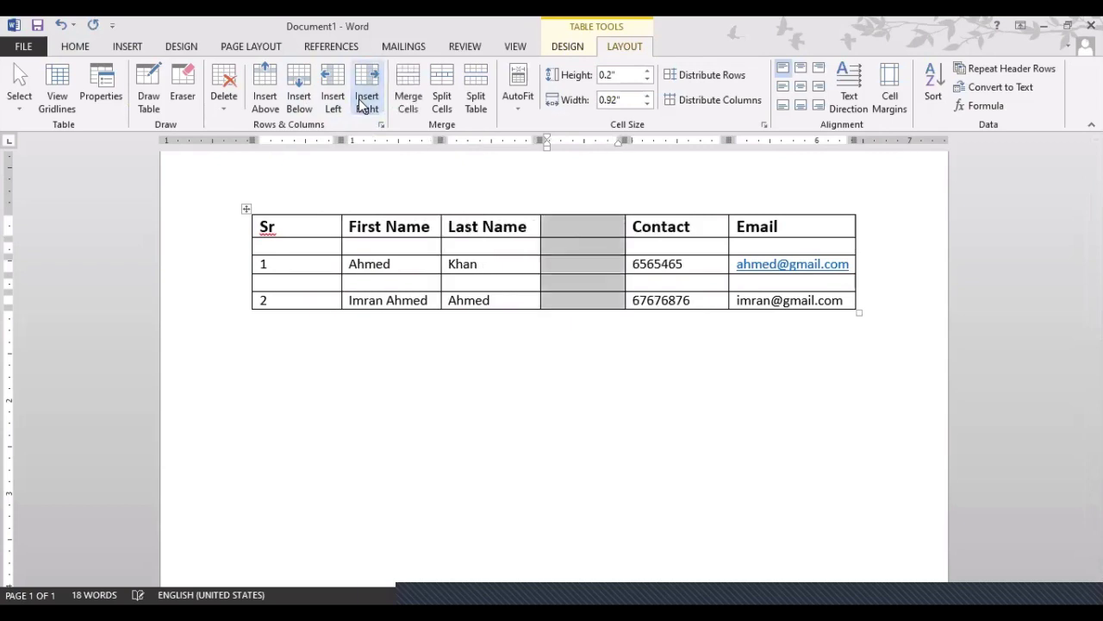
pyautogui.click(586, 226)
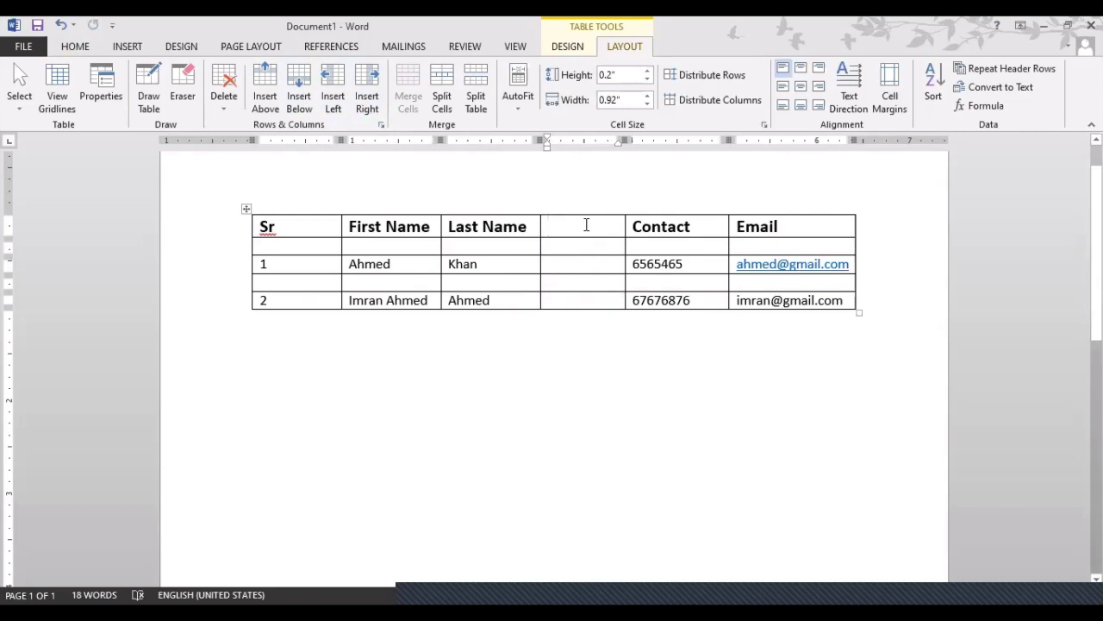
pyautogui.hotkey('ctrl', 'z')
# After undoing an Insert Left at Contact, insert an empty column right of Last Name
pyautogui.click(681, 226)
pyautogui.moveTo(681, 226); pyautogui.dragTo(619, 229)
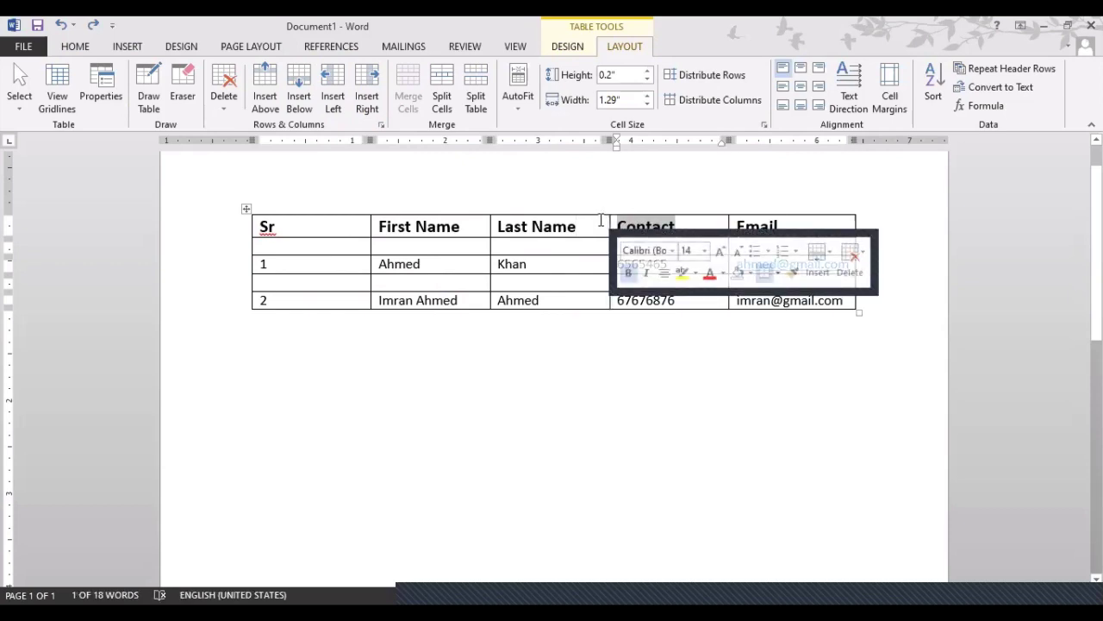
pyautogui.click(346, 114)
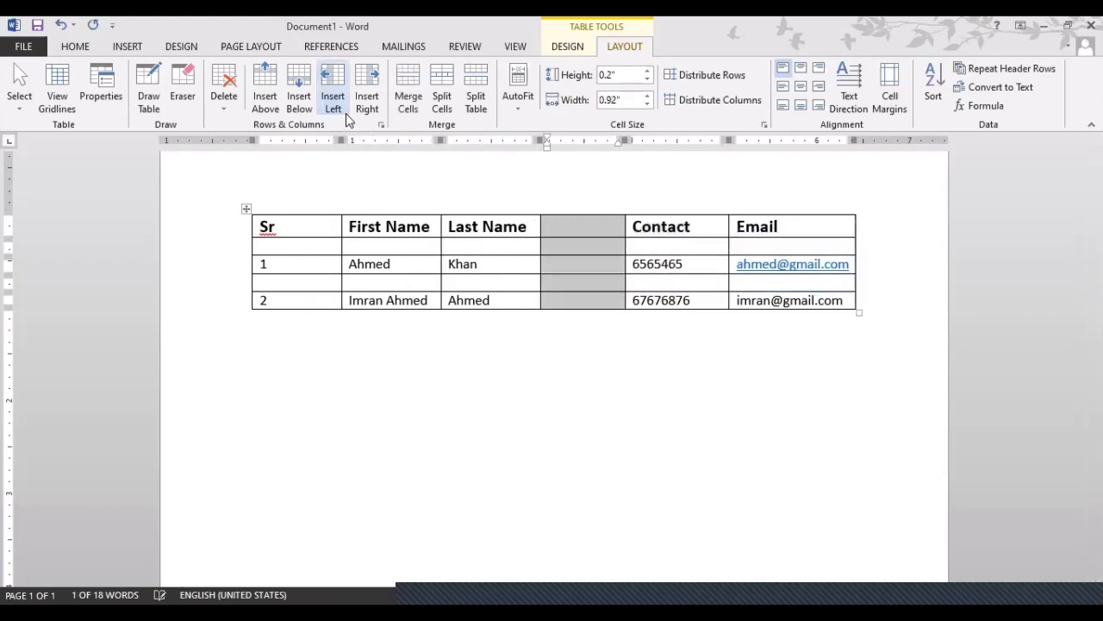
pyautogui.hotkey('ctrl', 'z')
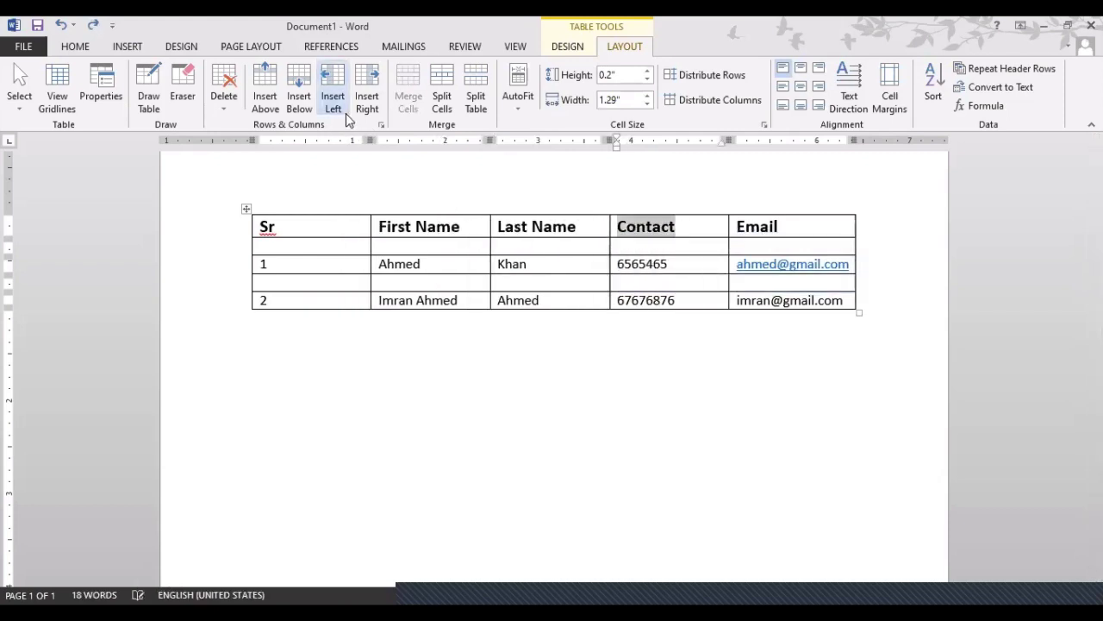
pyautogui.click(544, 227)
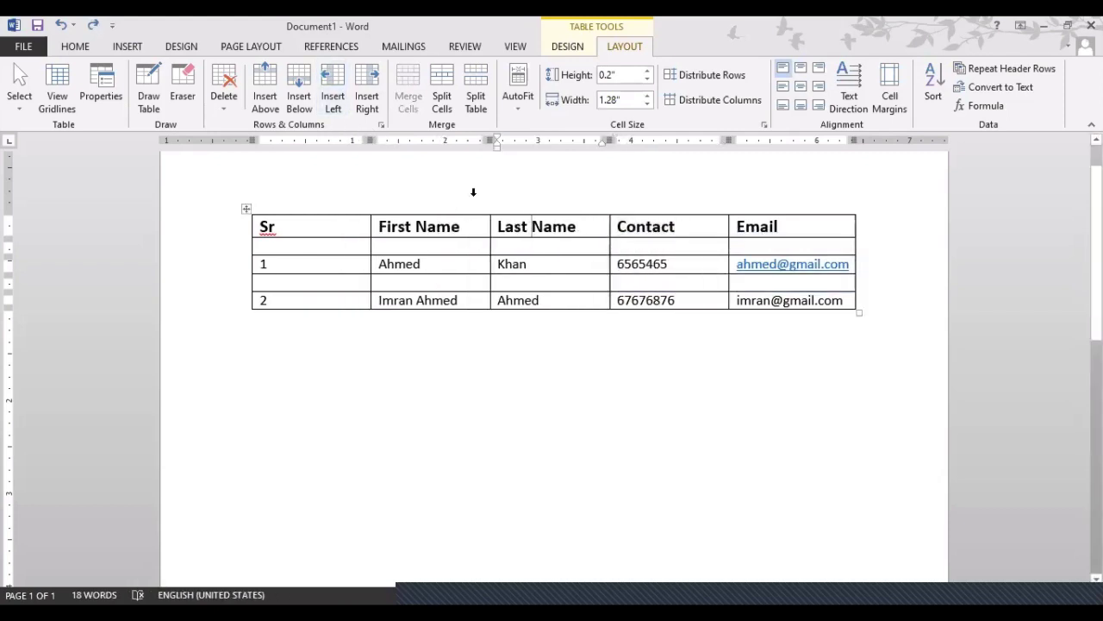
pyautogui.click(366, 108)
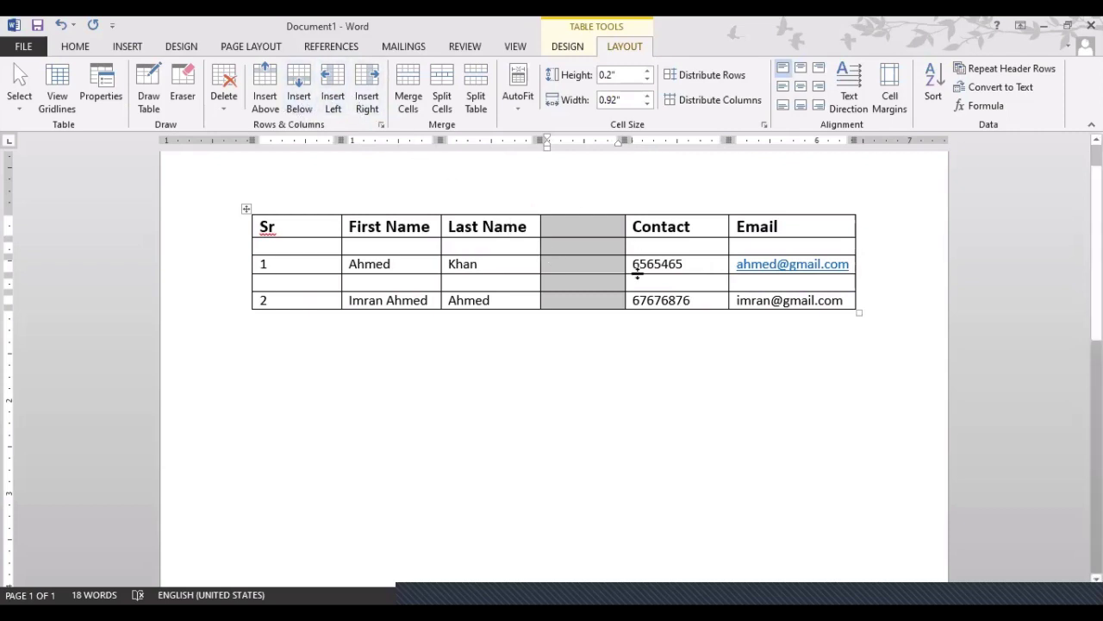
# Restore the table after an accidental Delete Table and put the caret in the blank row
pyautogui.click(237, 114)
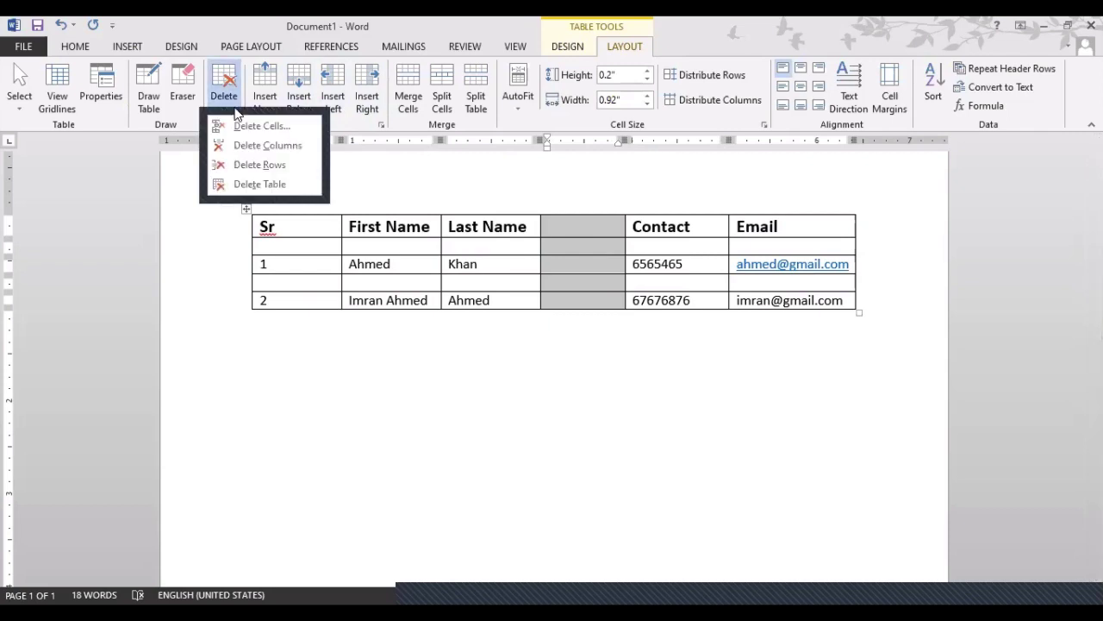
pyautogui.click(241, 186)
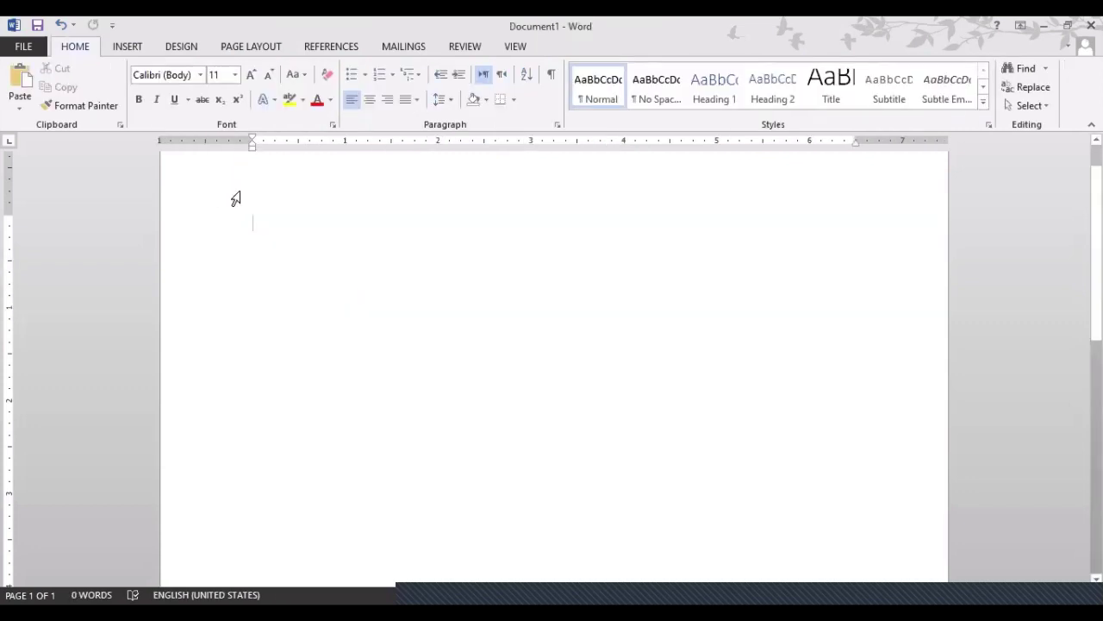
pyautogui.hotkey('ctrl', 'z')
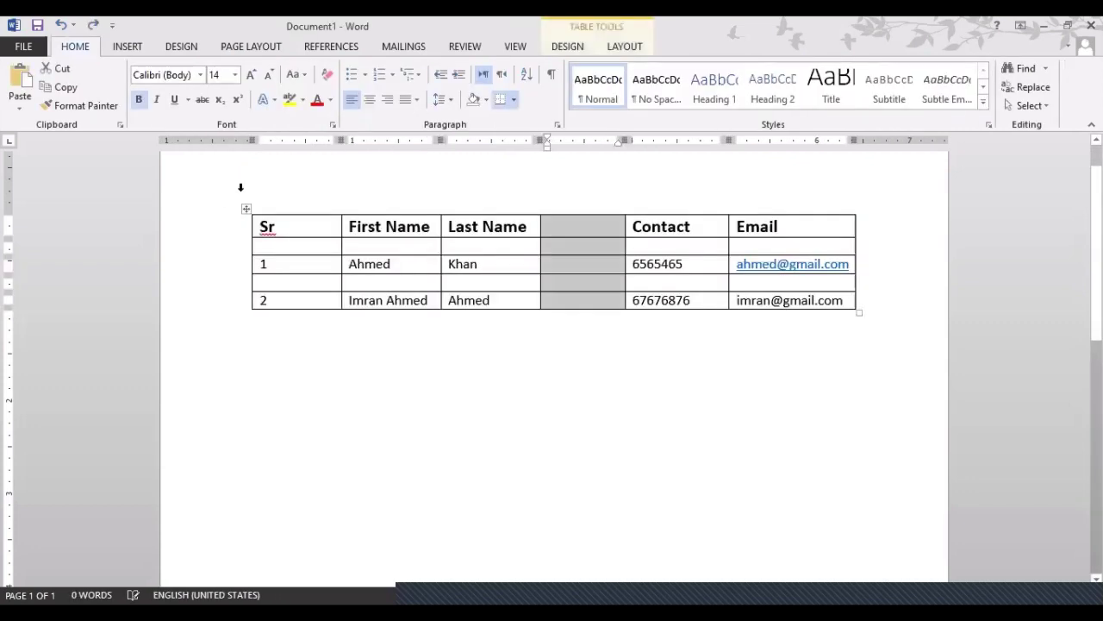
pyautogui.click(621, 47)
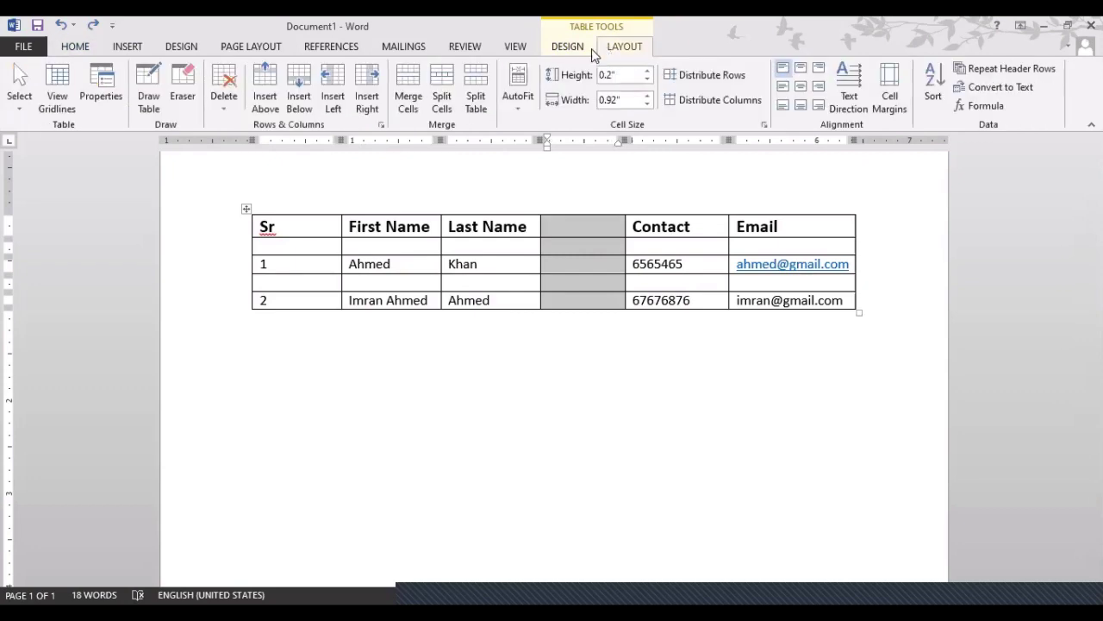
pyautogui.click(224, 91)
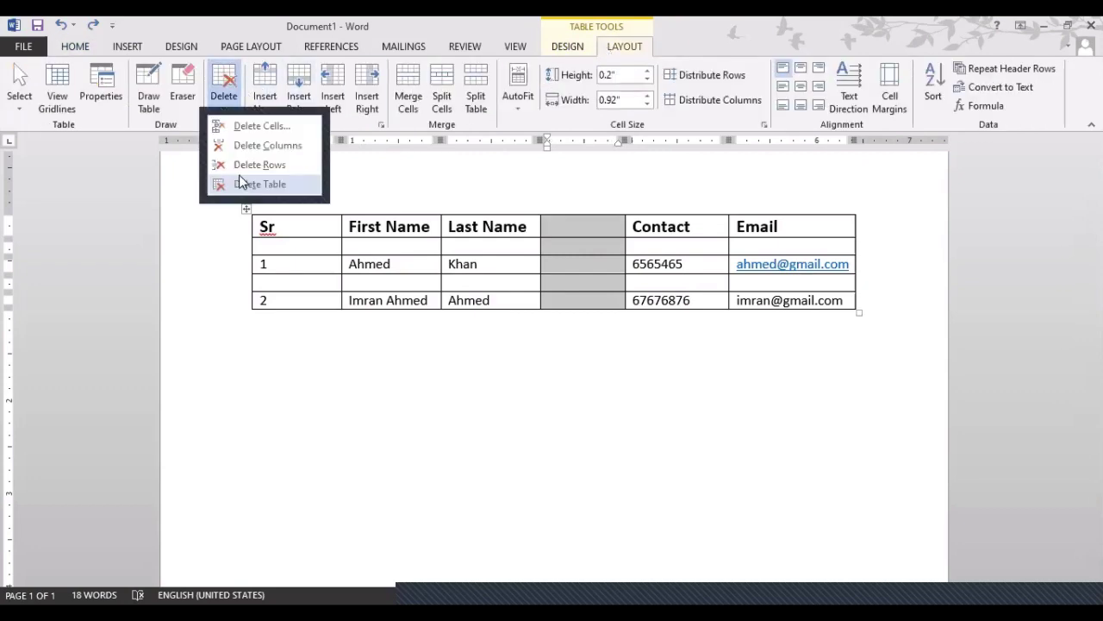
pyautogui.click(281, 283)
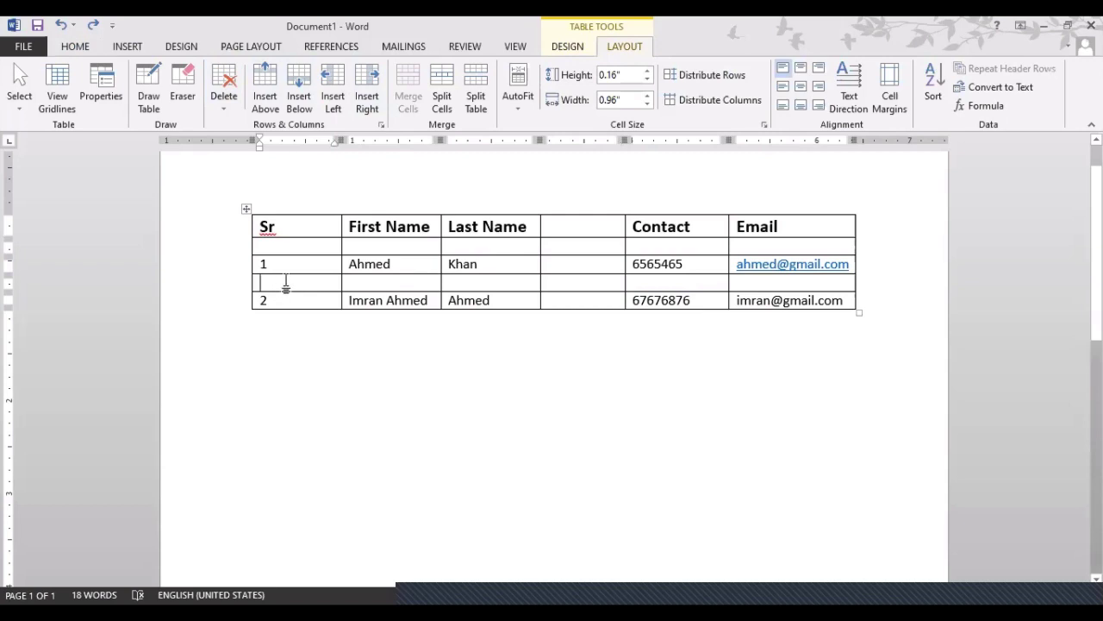
pyautogui.click(224, 96)
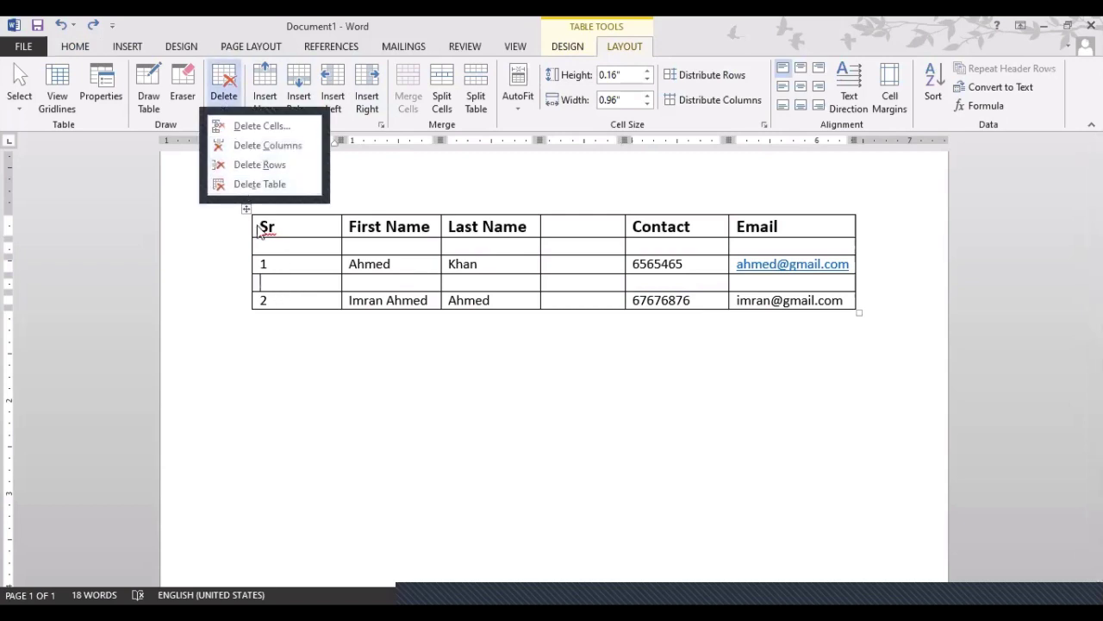
pyautogui.click(306, 268)
pyautogui.click(303, 269)
pyautogui.click(301, 284)
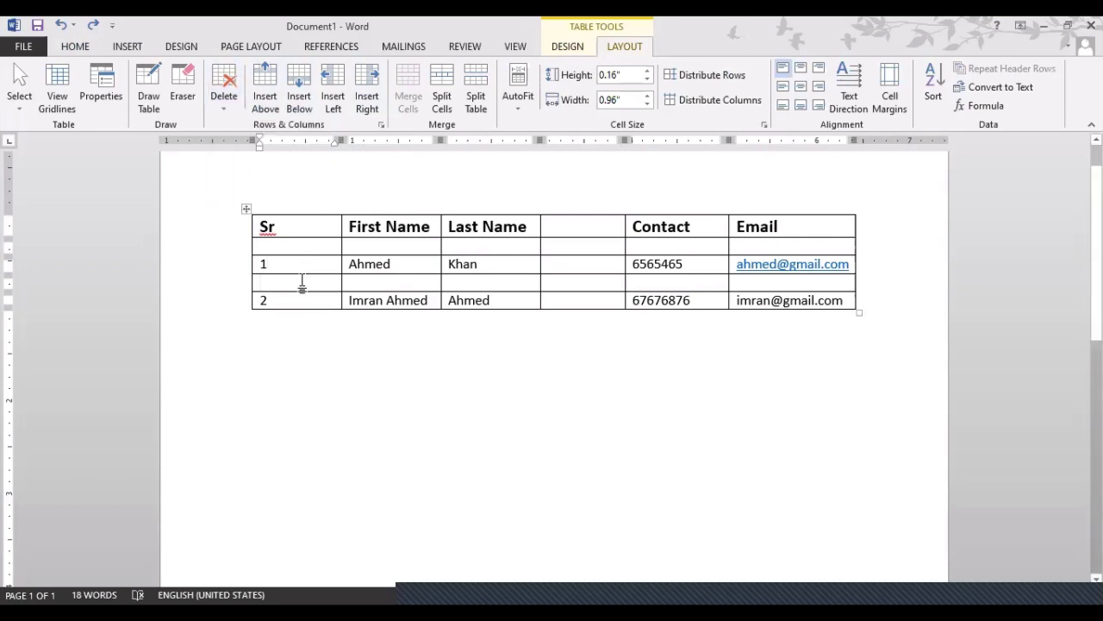
# Delete the blank row between contacts 1 and 2 using Delete Rows
pyautogui.click(227, 116)
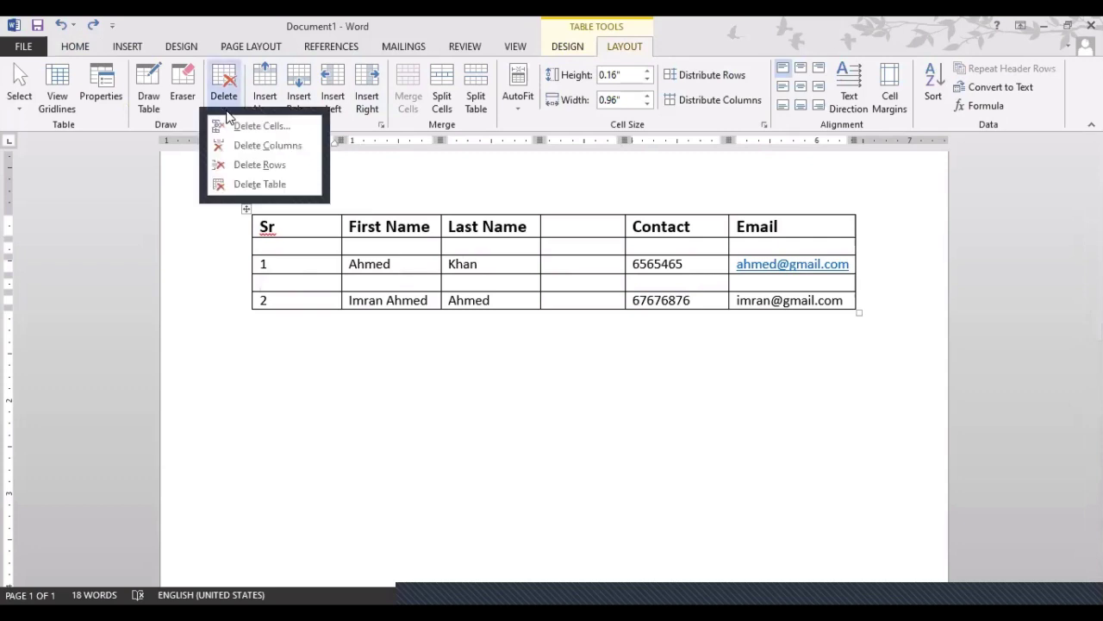
pyautogui.click(235, 170)
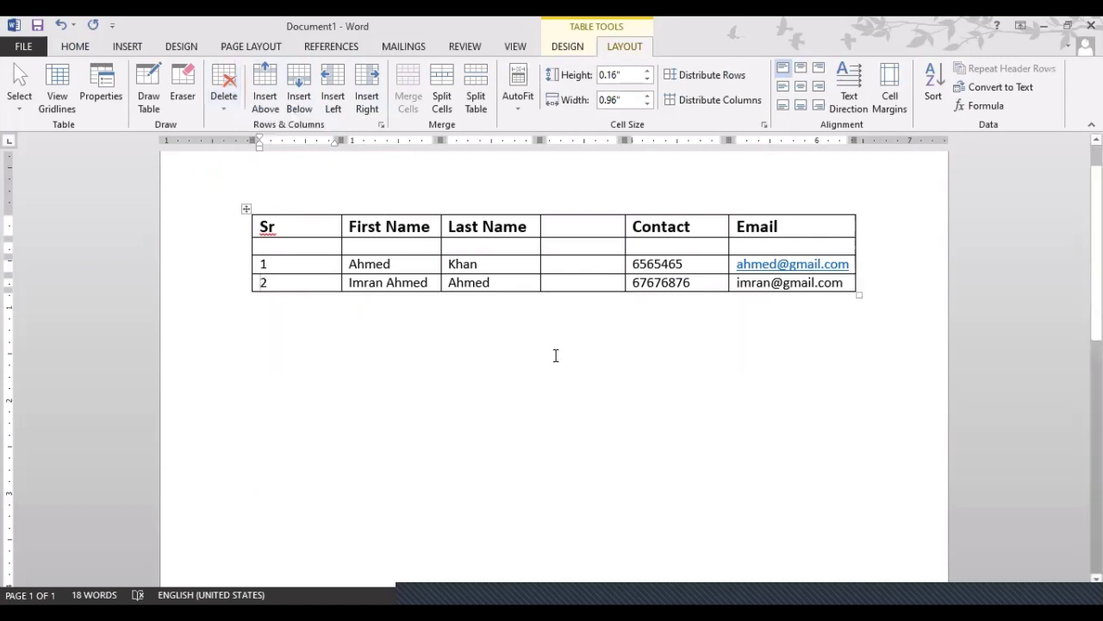
pyautogui.hotkey('ctrl', 'z')
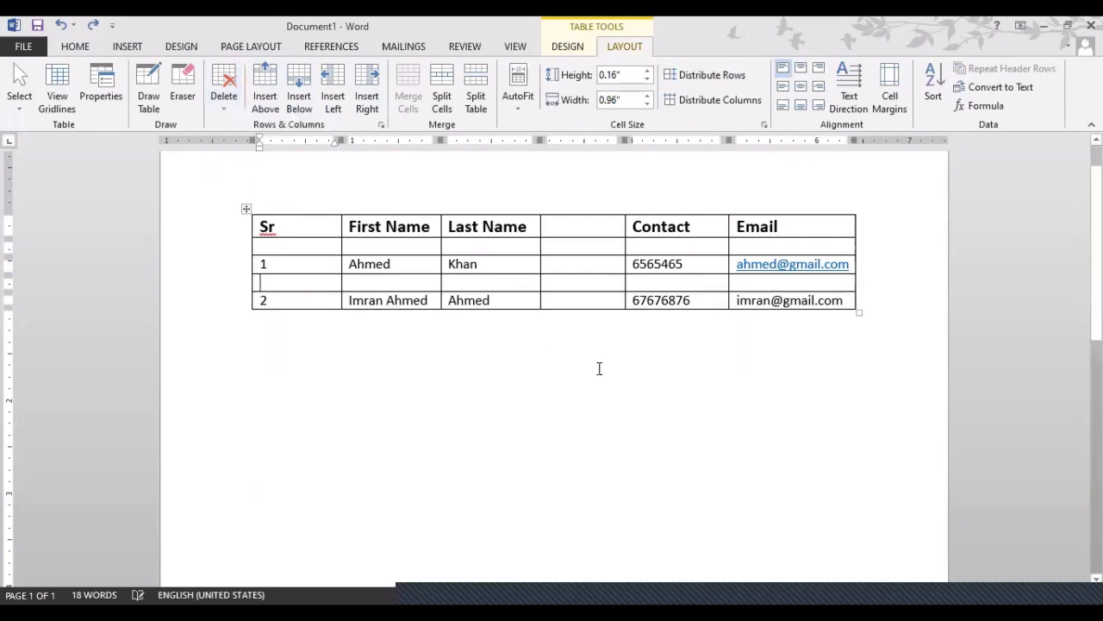
pyautogui.click(572, 278)
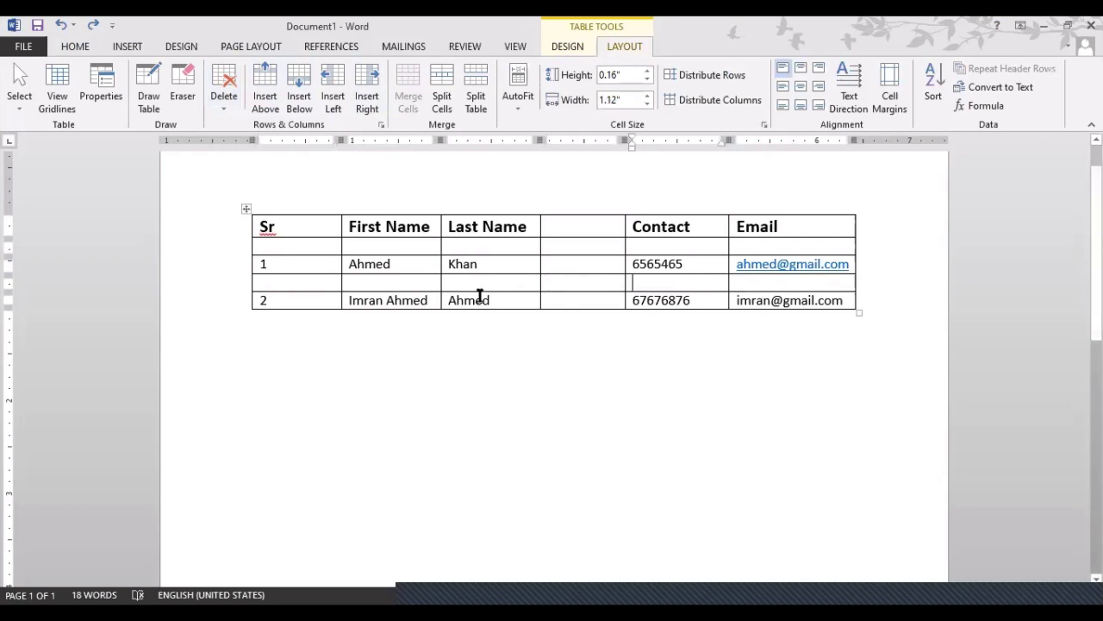
pyautogui.click(322, 287)
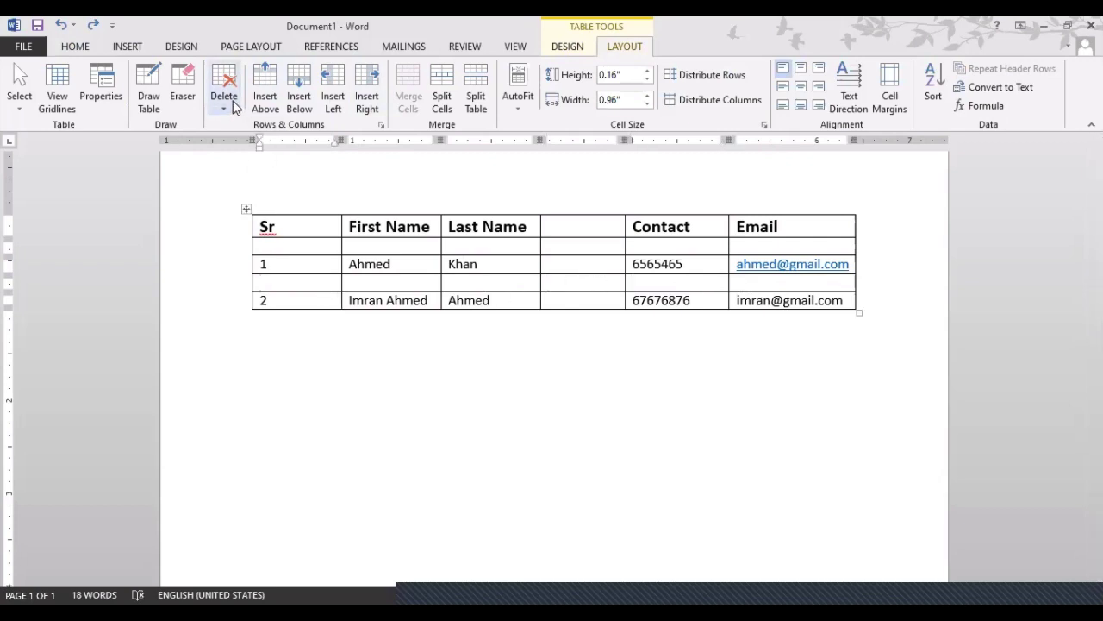
pyautogui.click(227, 96)
pyautogui.click(239, 168)
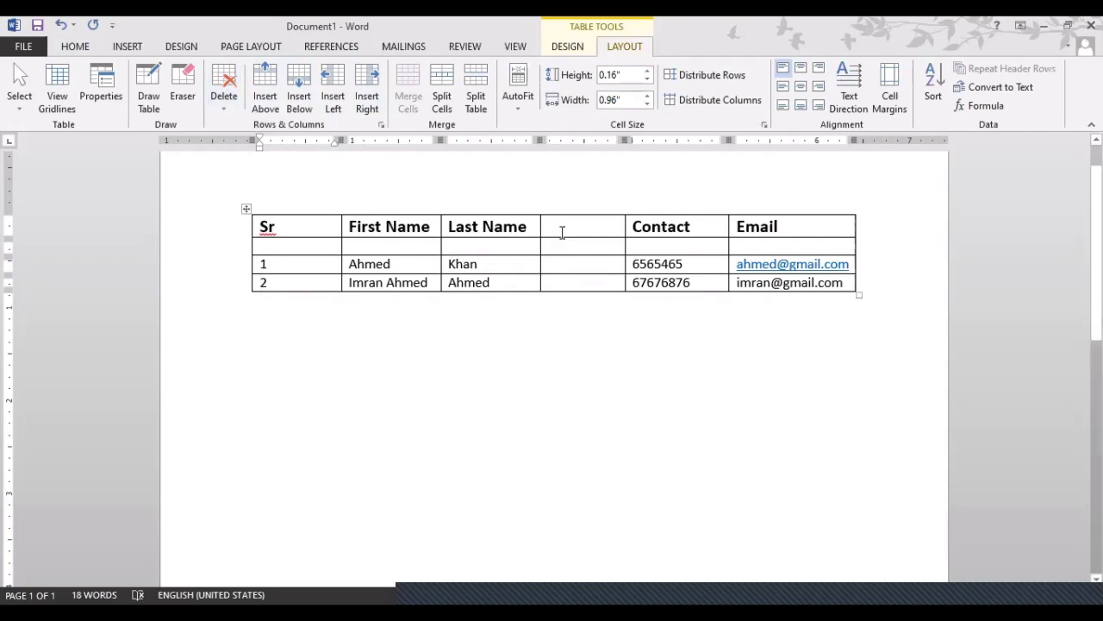
# Delete the empty fourth column with Delete Columns
pyautogui.click(573, 224)
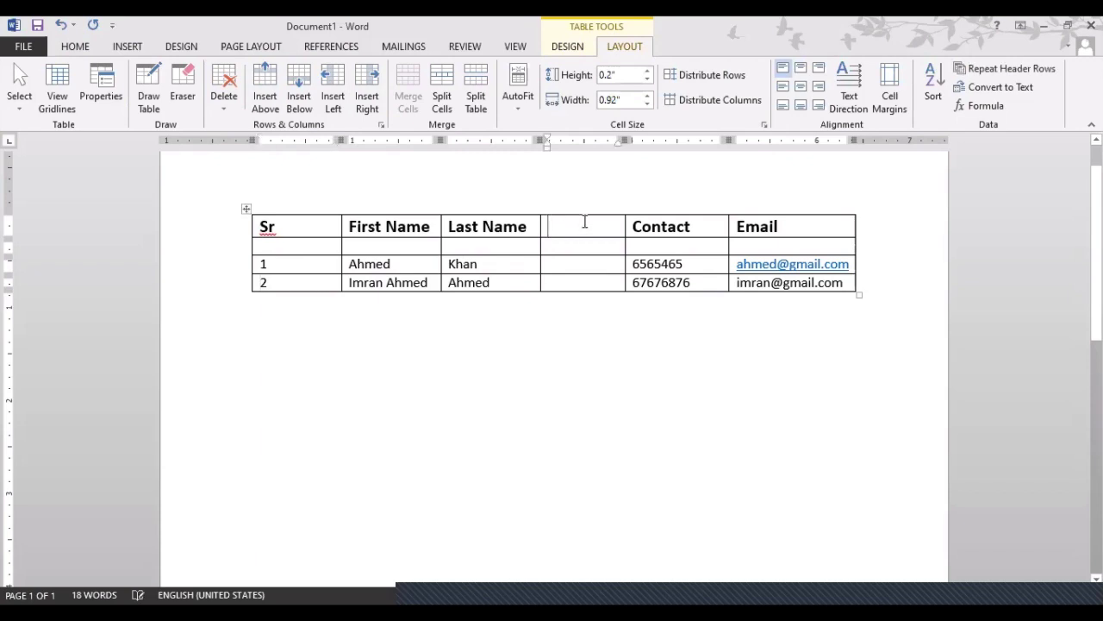
pyautogui.moveTo(583, 221); pyautogui.dragTo(583, 264)
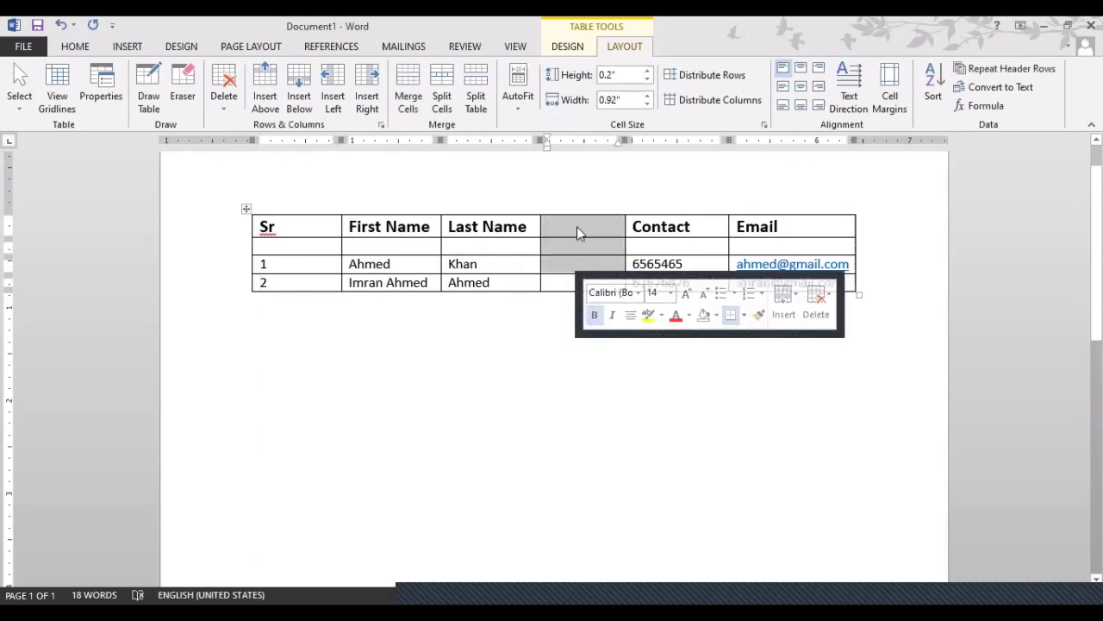
pyautogui.click(577, 219)
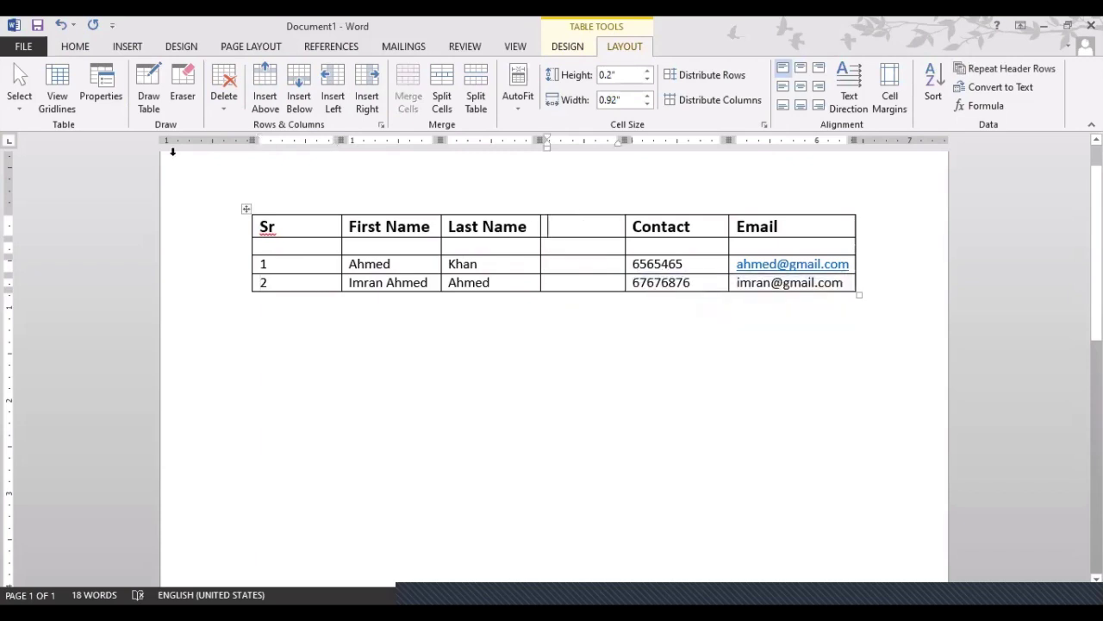
pyautogui.click(213, 100)
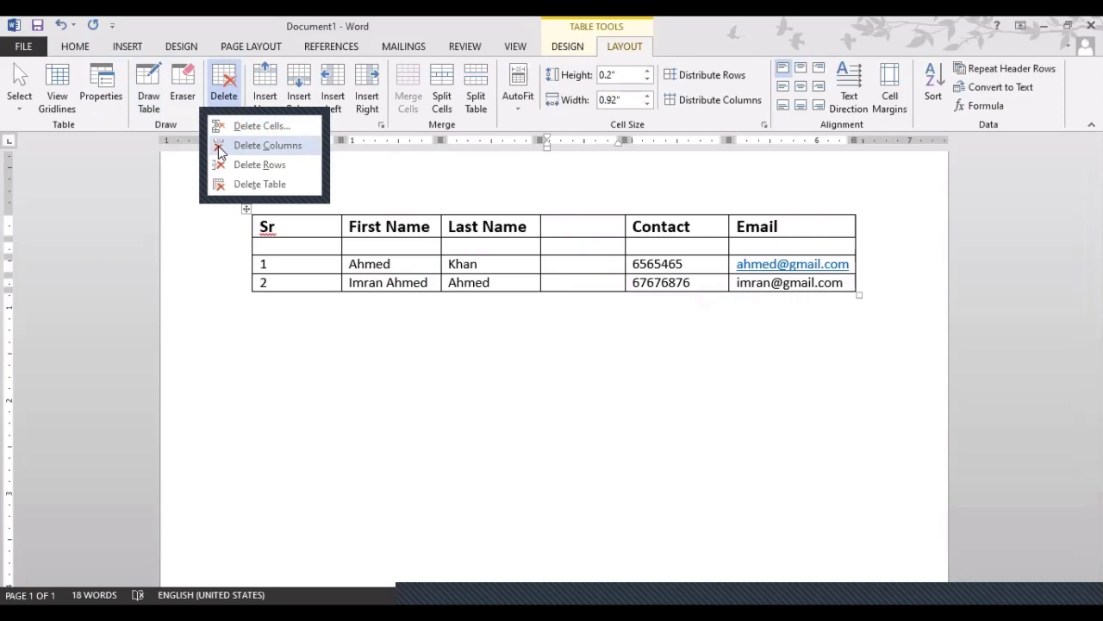
pyautogui.click(221, 146)
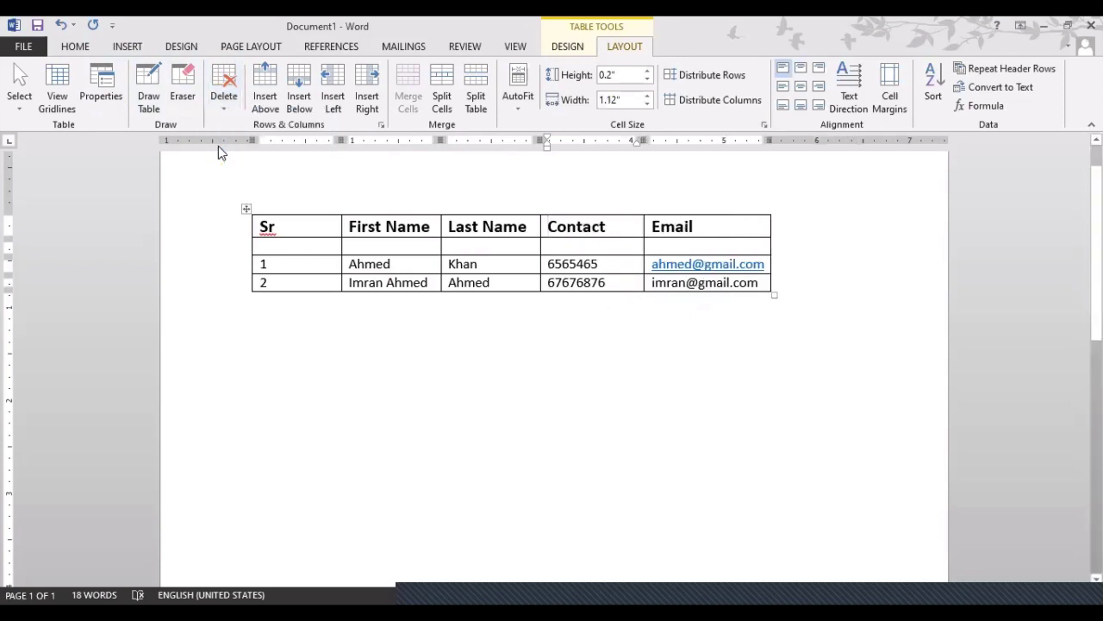
# Select the header cells and part of the Last Name column, then clear the selection
pyautogui.click(332, 243)
pyautogui.click(705, 227)
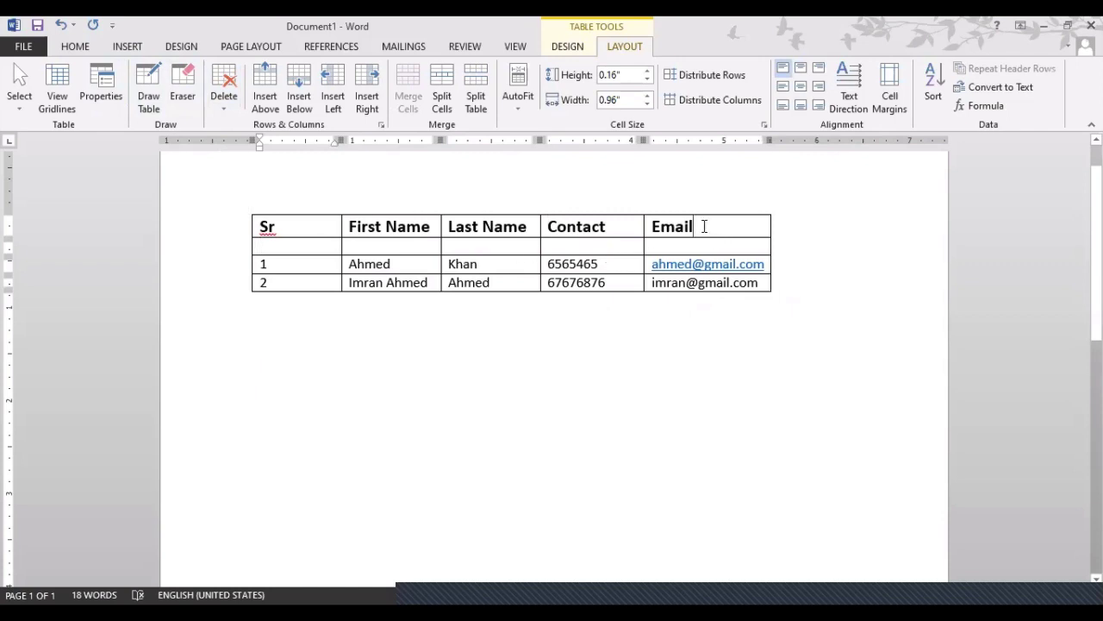
pyautogui.click(226, 105)
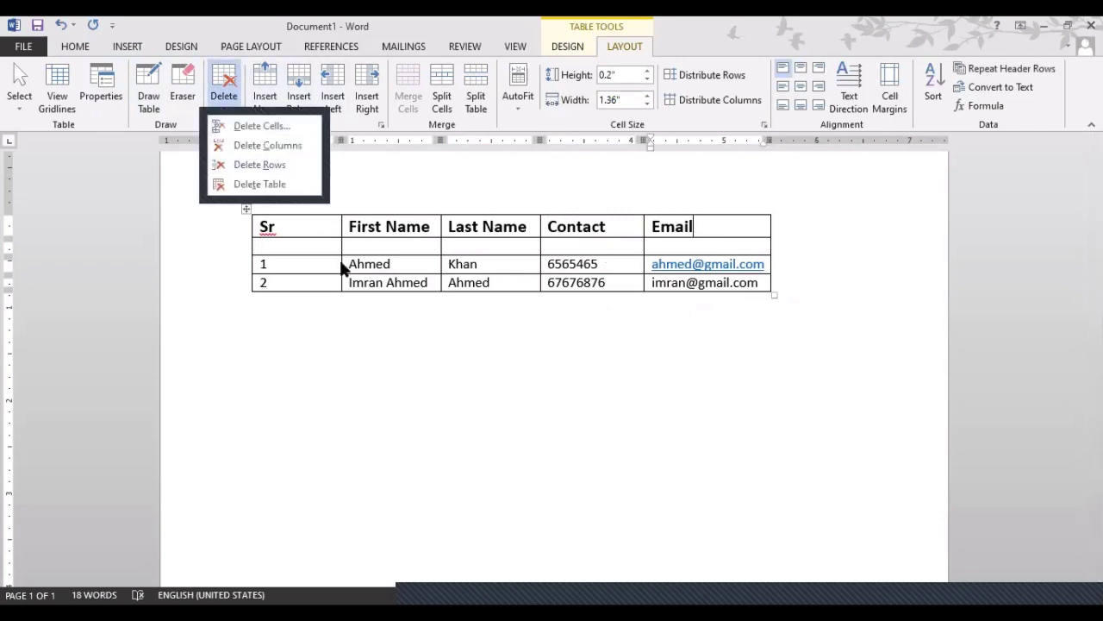
pyautogui.moveTo(313, 225); pyautogui.dragTo(729, 236)
pyautogui.moveTo(500, 234); pyautogui.dragTo(499, 282)
pyautogui.click(527, 299)
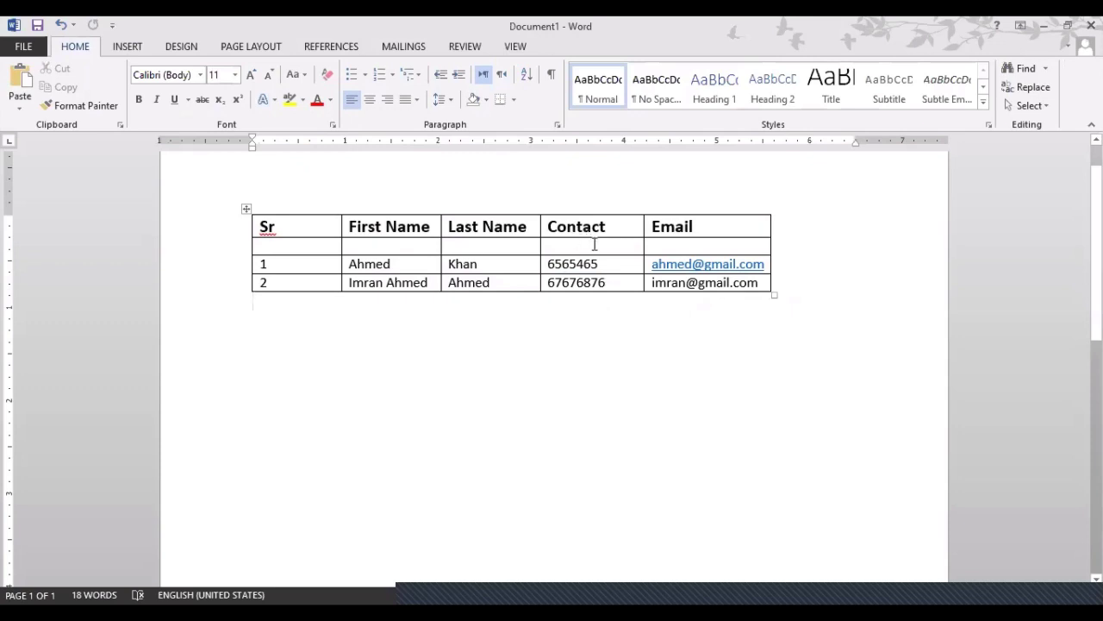
# Delete the Email header cell through the Delete Cells dialog, then restore it with Ctrl+Z
pyautogui.click(719, 225)
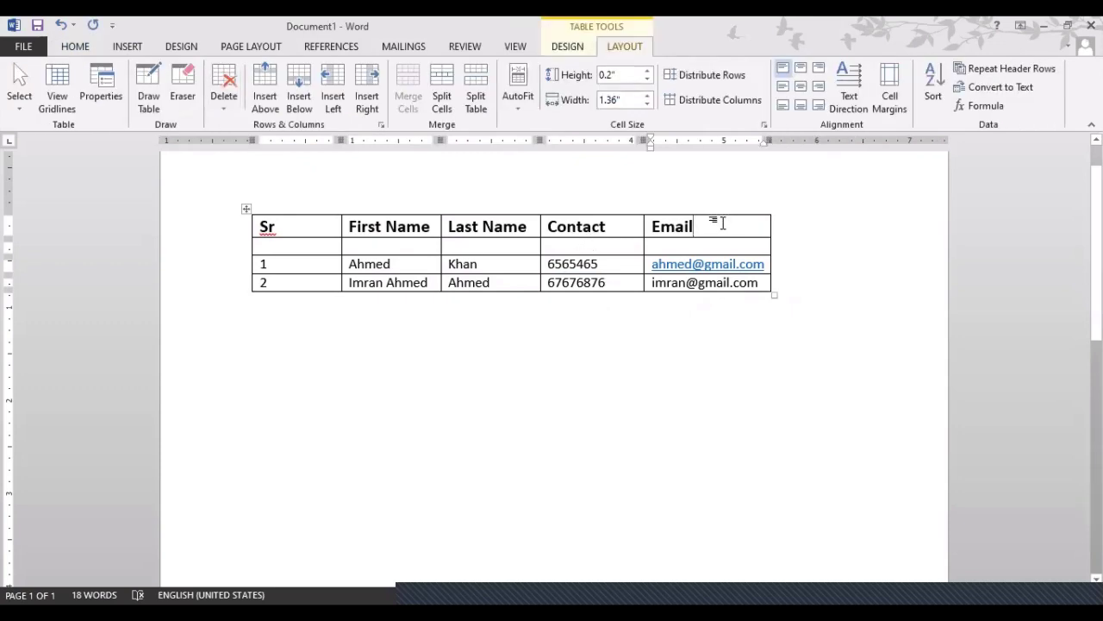
pyautogui.moveTo(682, 243); pyautogui.dragTo(680, 273)
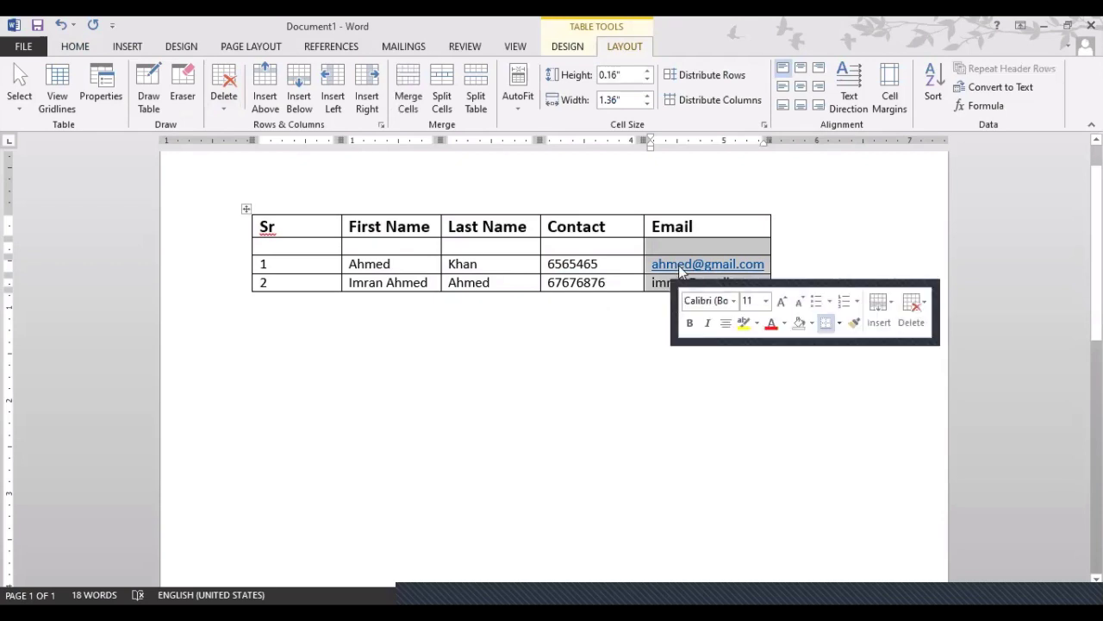
pyautogui.click(715, 221)
pyautogui.moveTo(699, 222); pyautogui.dragTo(650, 226)
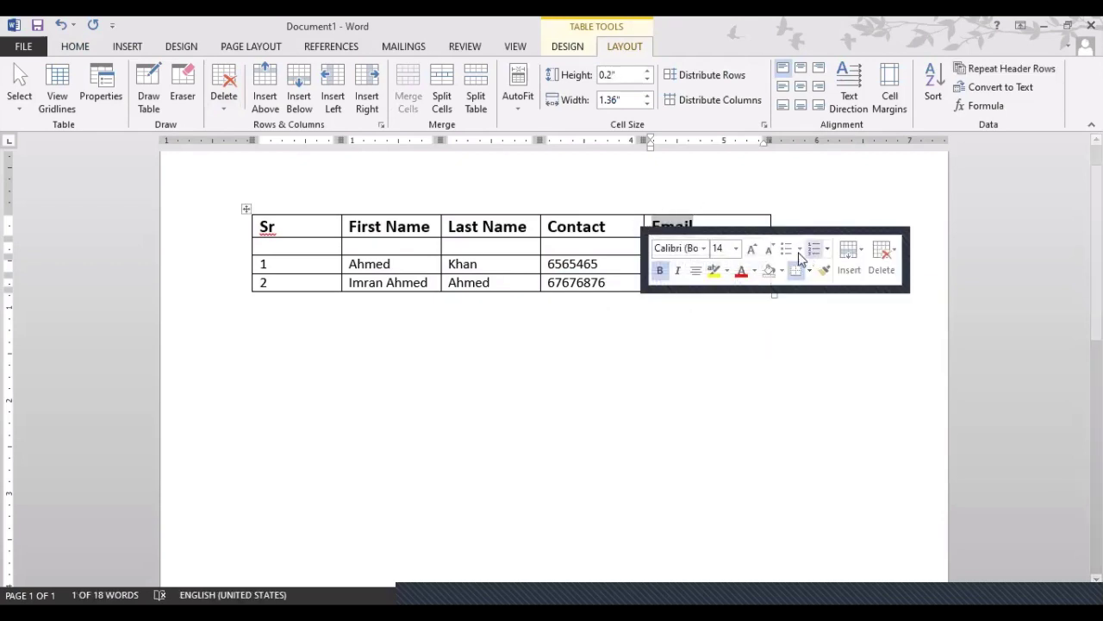
pyautogui.click(225, 108)
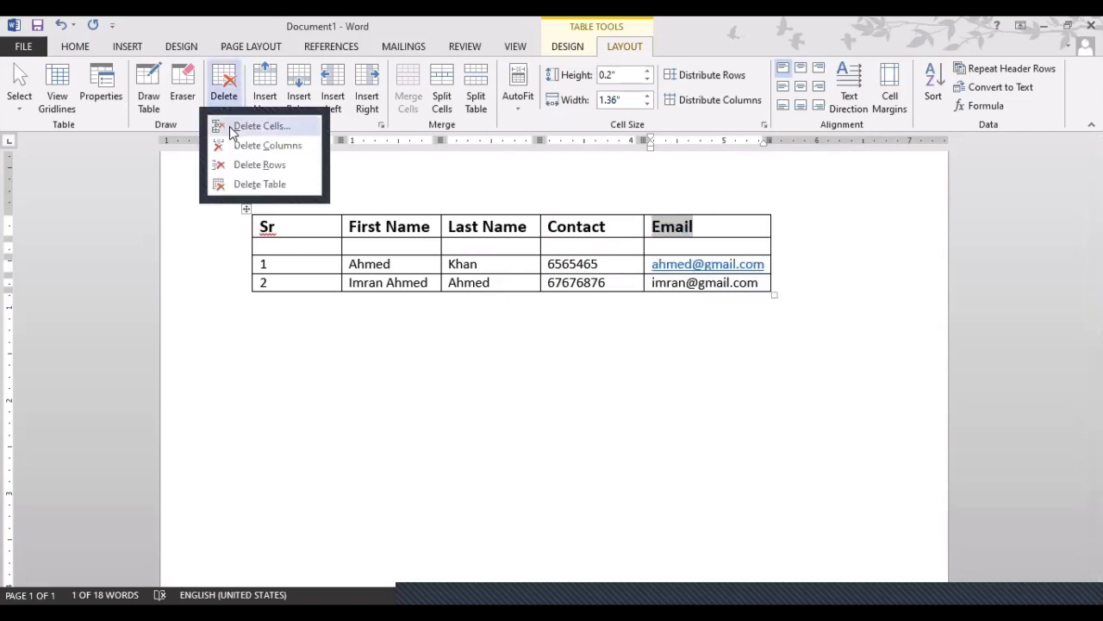
pyautogui.click(233, 127)
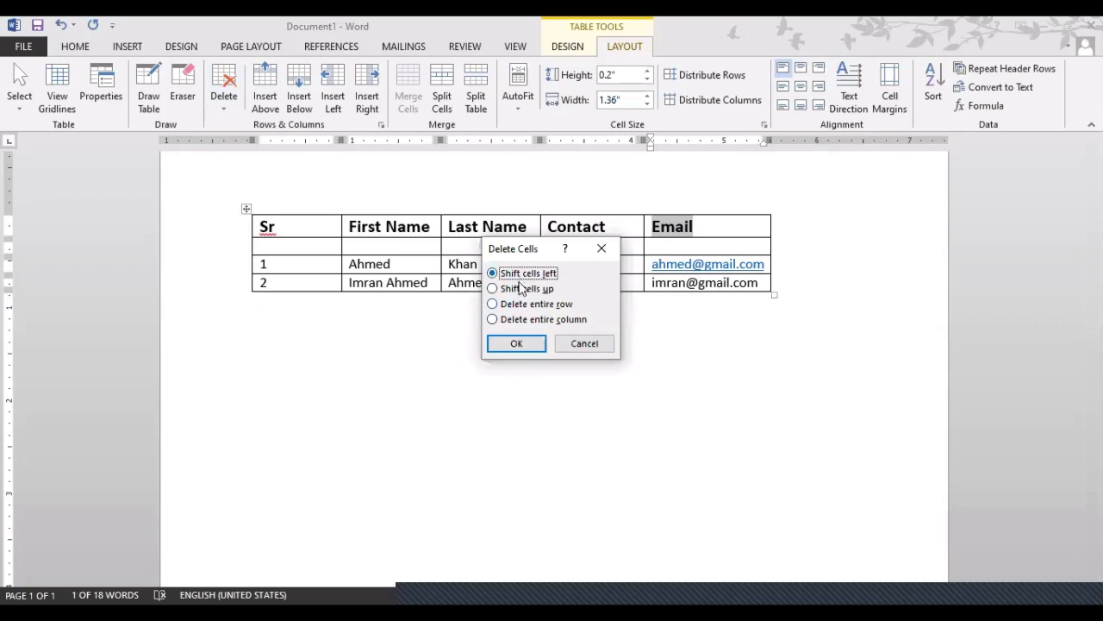
pyautogui.moveTo(517, 250); pyautogui.dragTo(428, 252)
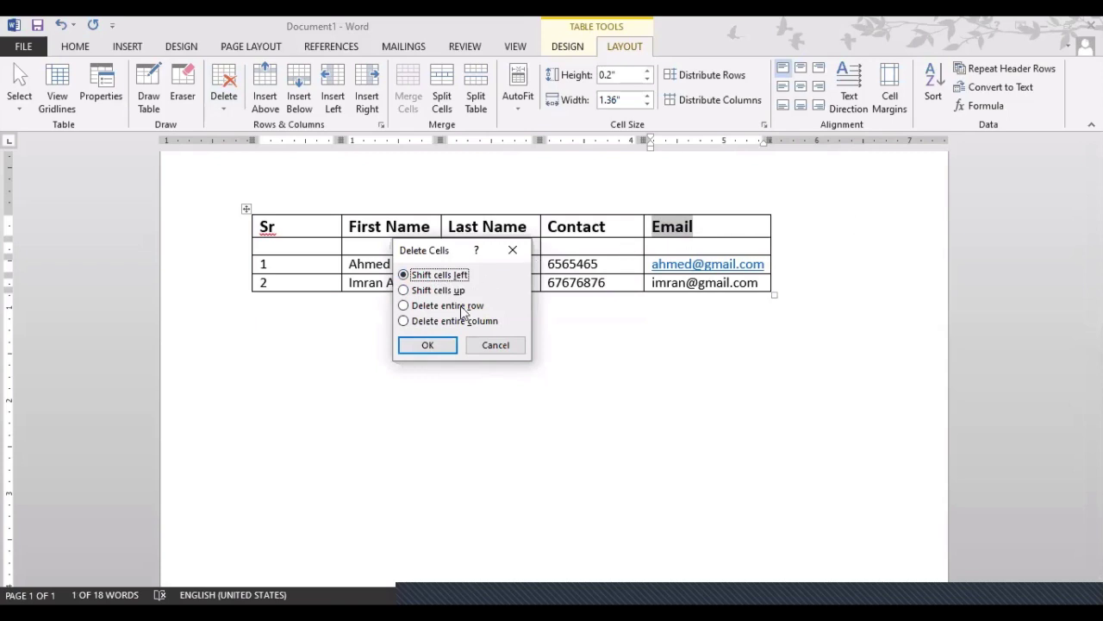
pyautogui.click(449, 345)
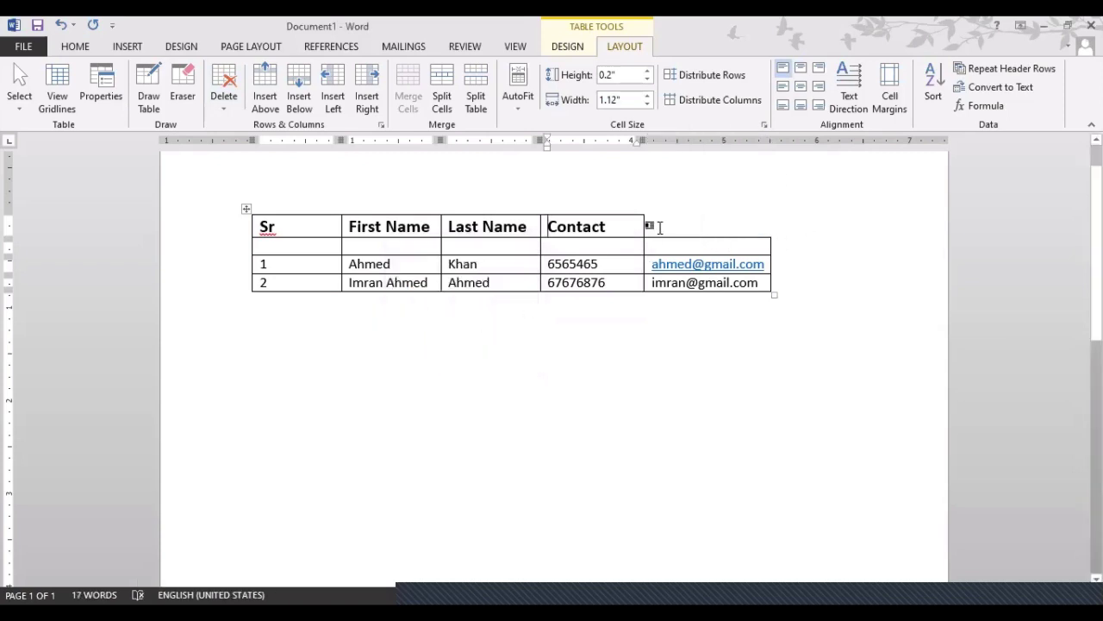
pyautogui.hotkey('ctrl', 'z')
# Select the Contact heading and the Contact column cells below it, then clear the selection
pyautogui.click(606, 226)
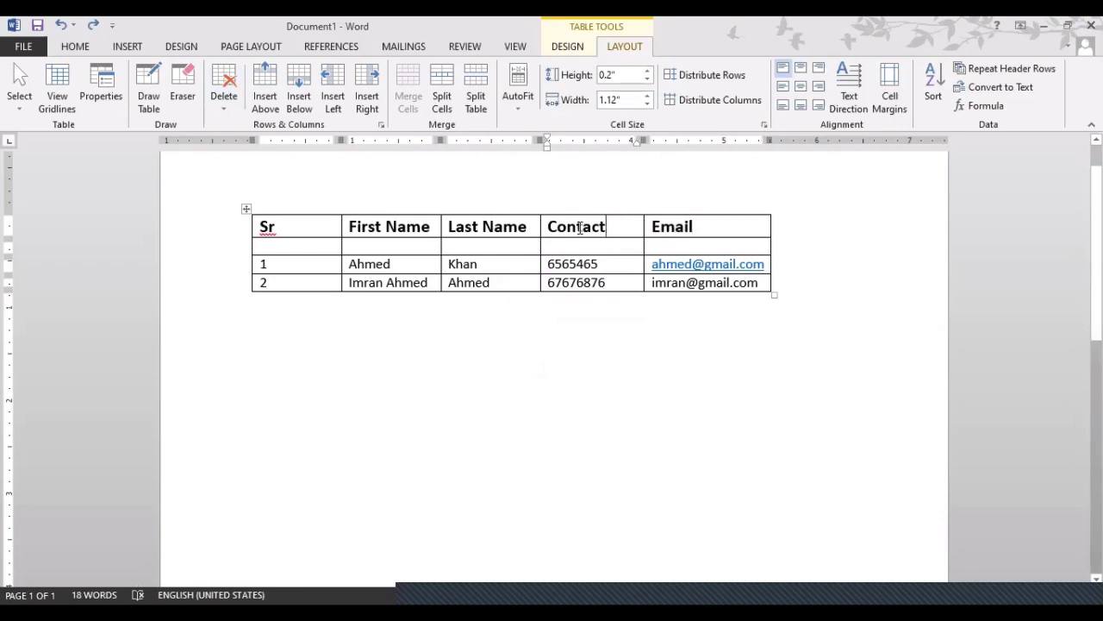
pyautogui.moveTo(566, 226); pyautogui.dragTo(607, 226)
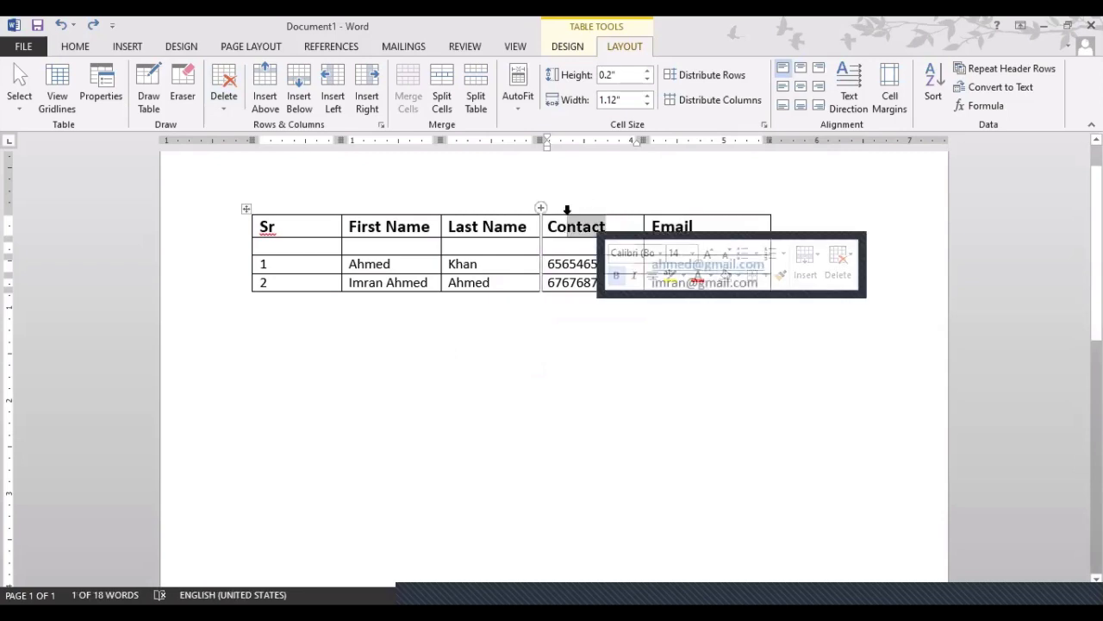
pyautogui.click(572, 247)
pyautogui.moveTo(572, 248); pyautogui.dragTo(577, 275)
pyautogui.click(586, 231)
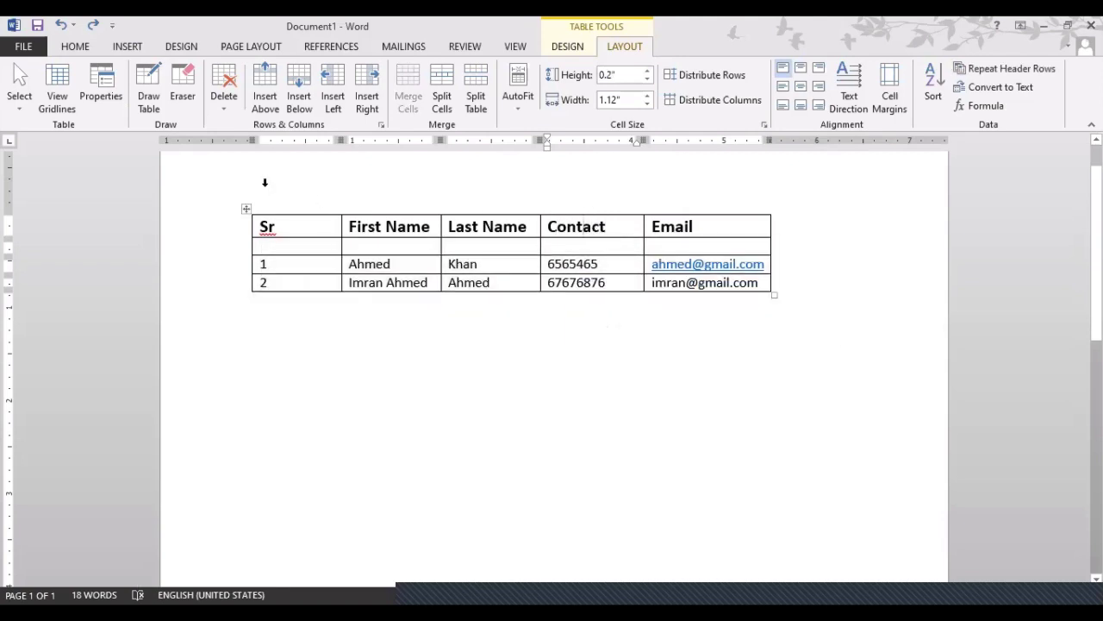
pyautogui.click(224, 101)
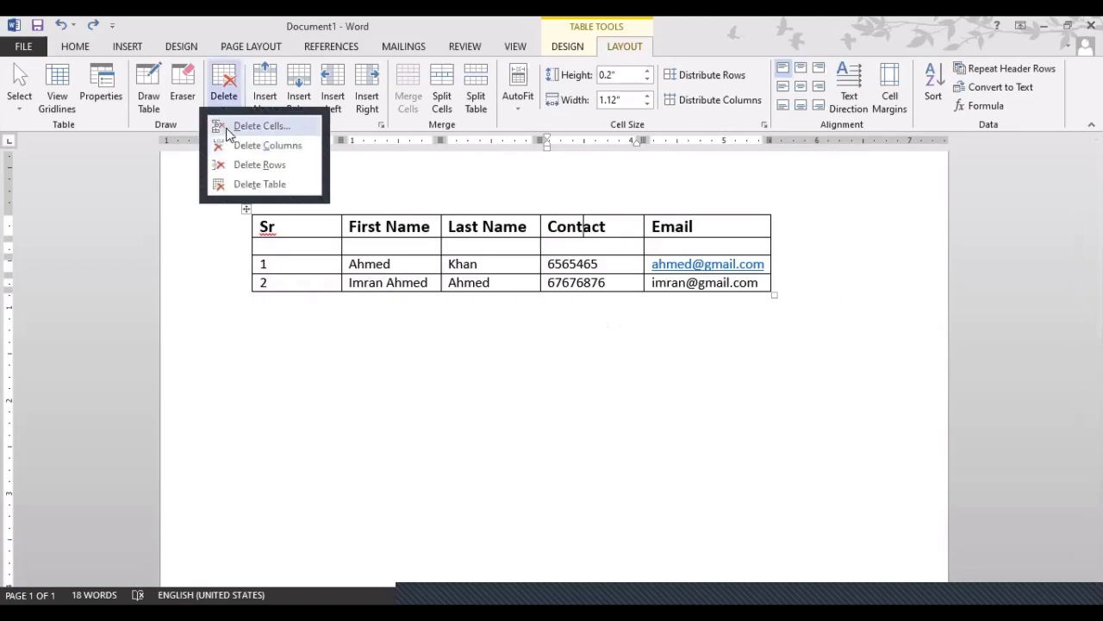
pyautogui.click(224, 126)
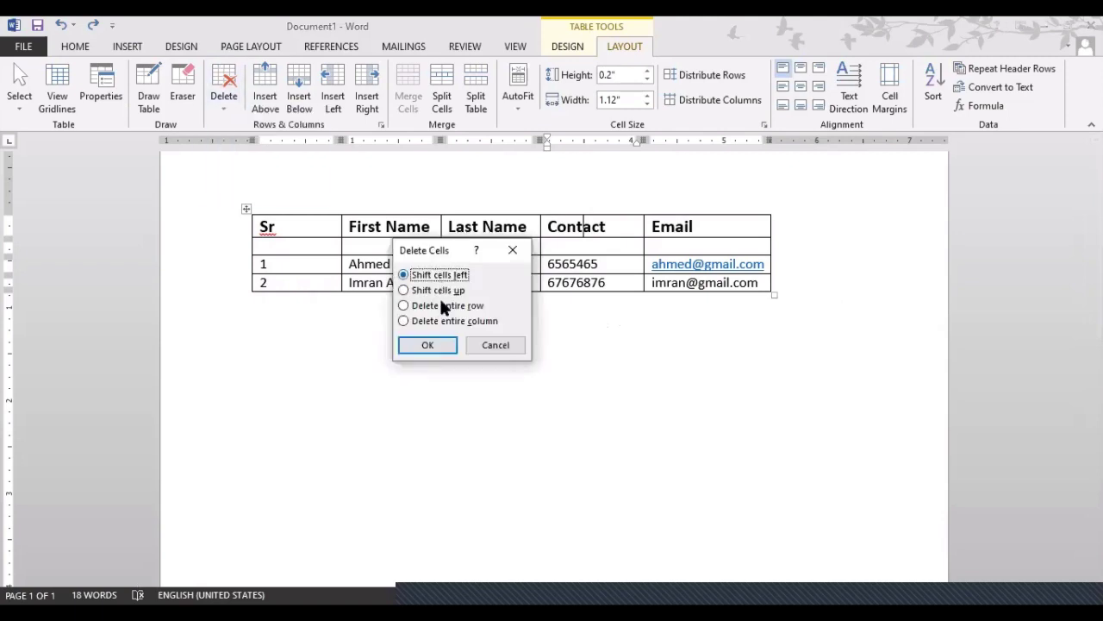
pyautogui.click(431, 345)
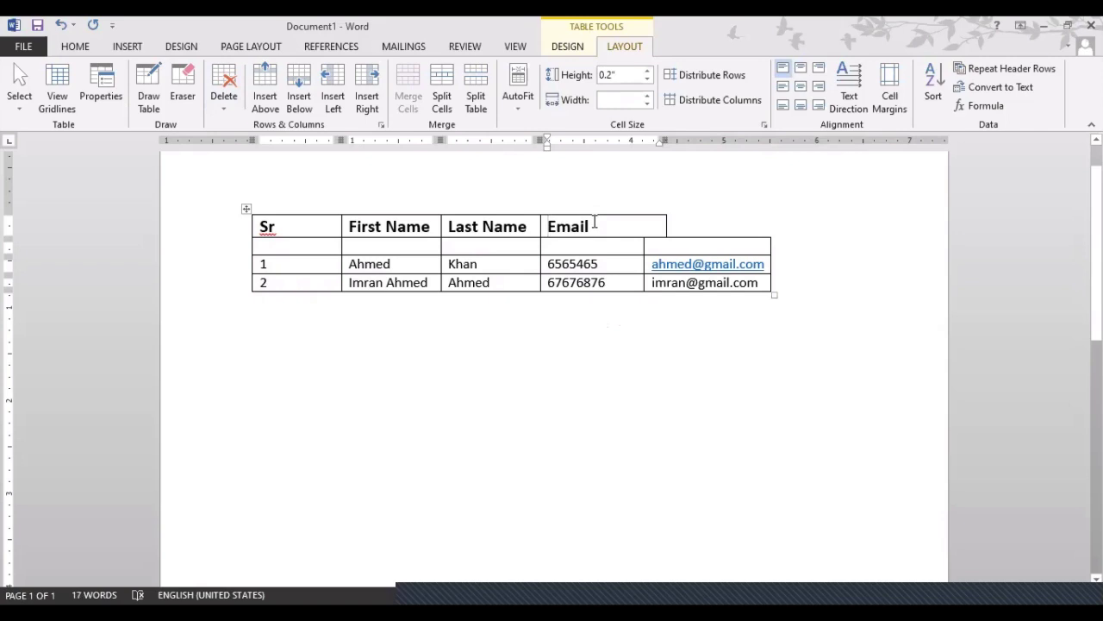
pyautogui.hotkey('ctrl', 'z')
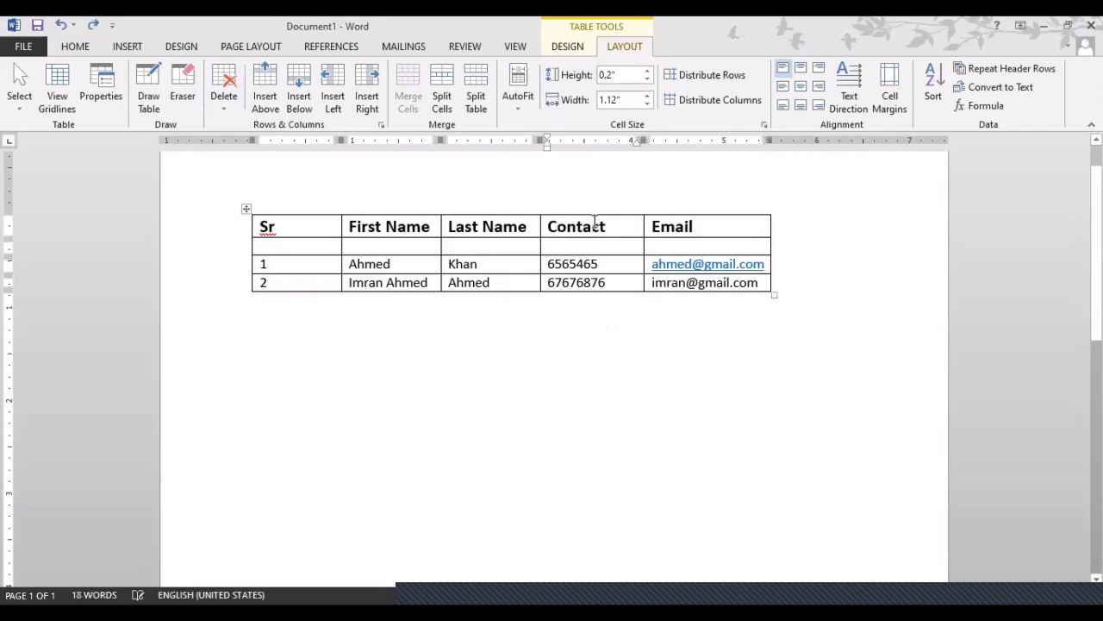
pyautogui.click(594, 225)
pyautogui.click(229, 103)
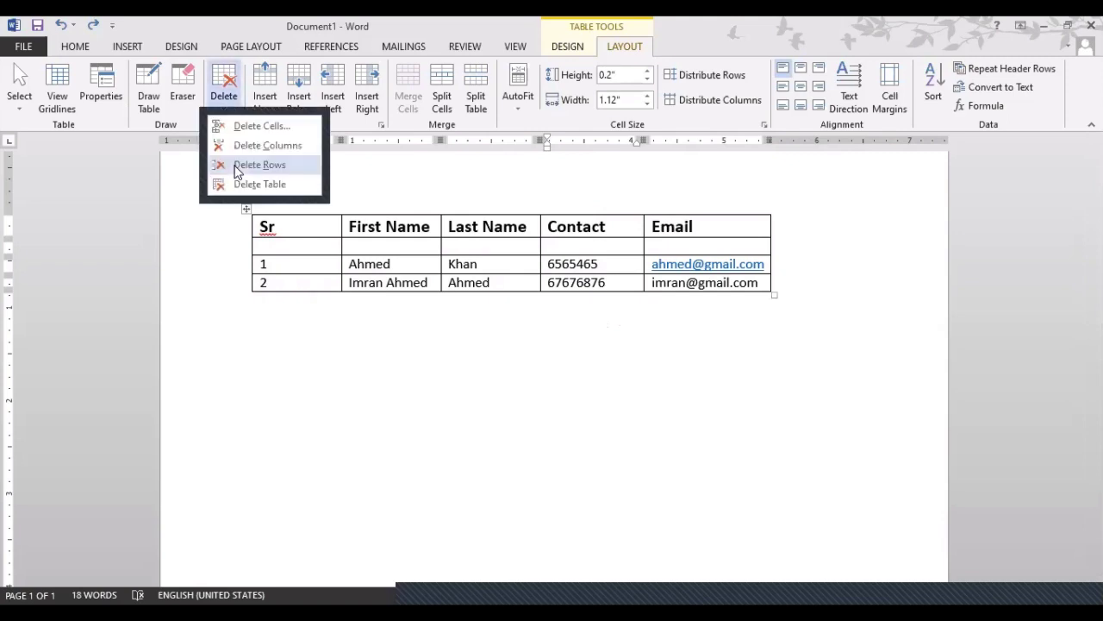
pyautogui.click(237, 126)
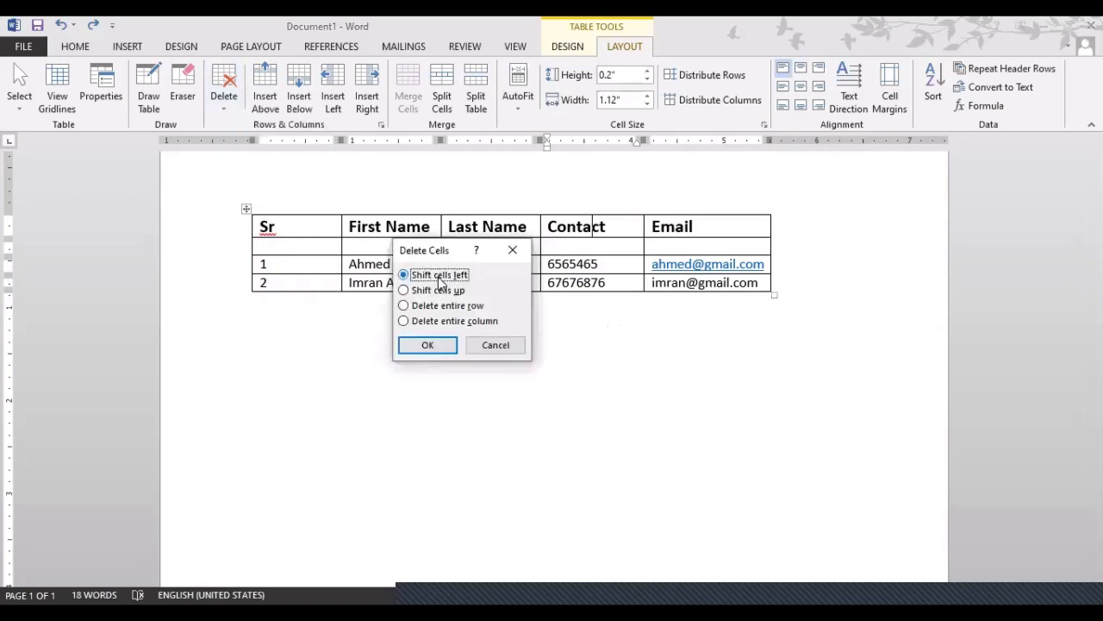
pyautogui.click(431, 291)
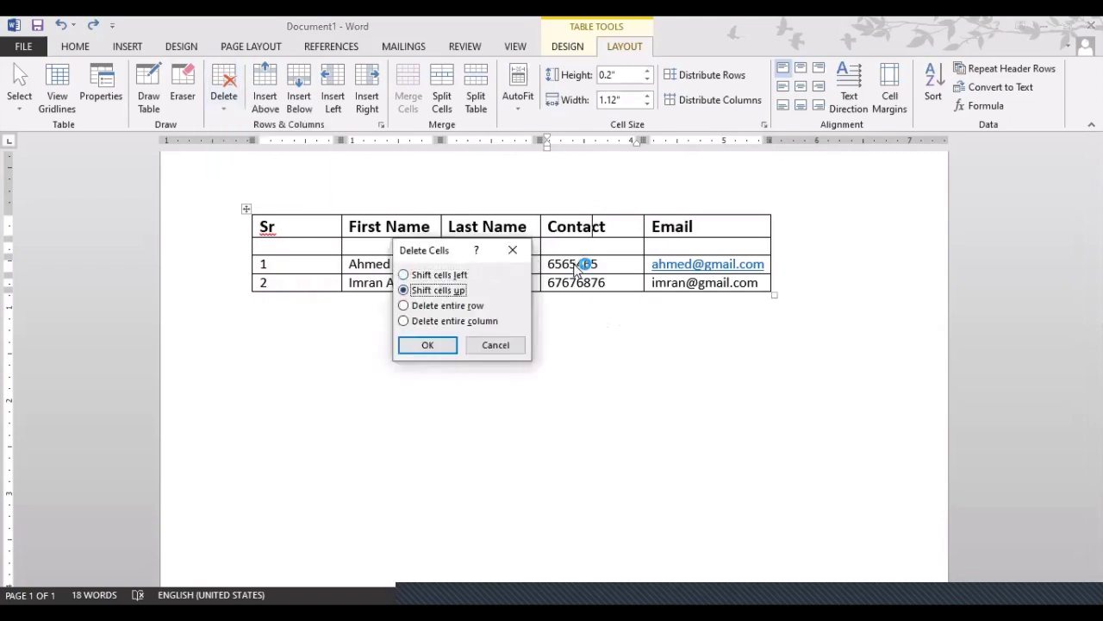
pyautogui.click(430, 347)
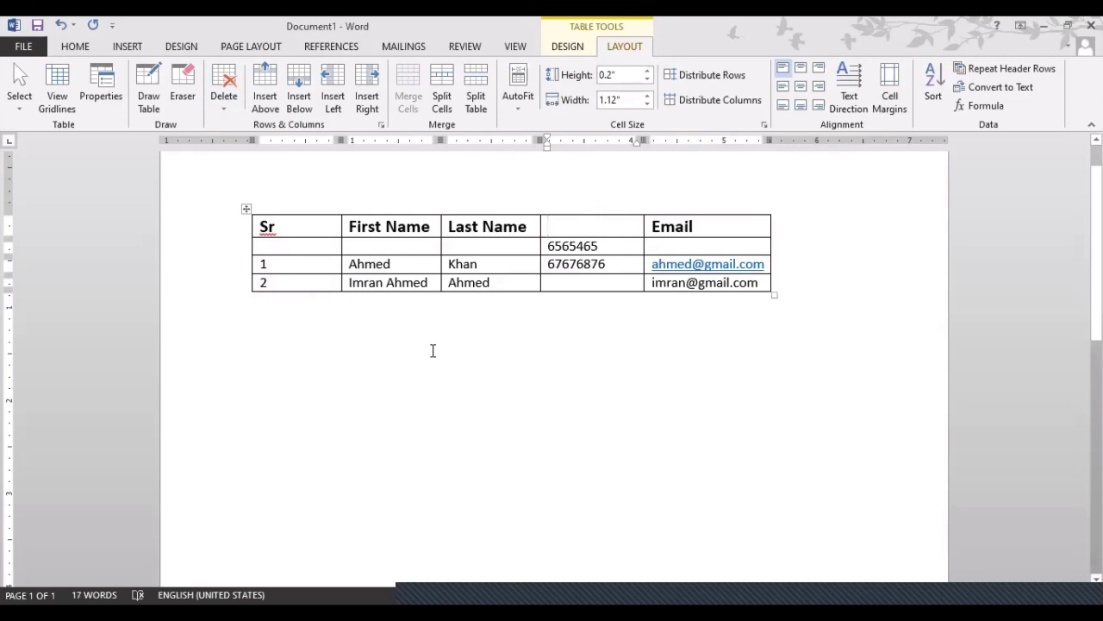
pyautogui.hotkey('ctrl', 'z')
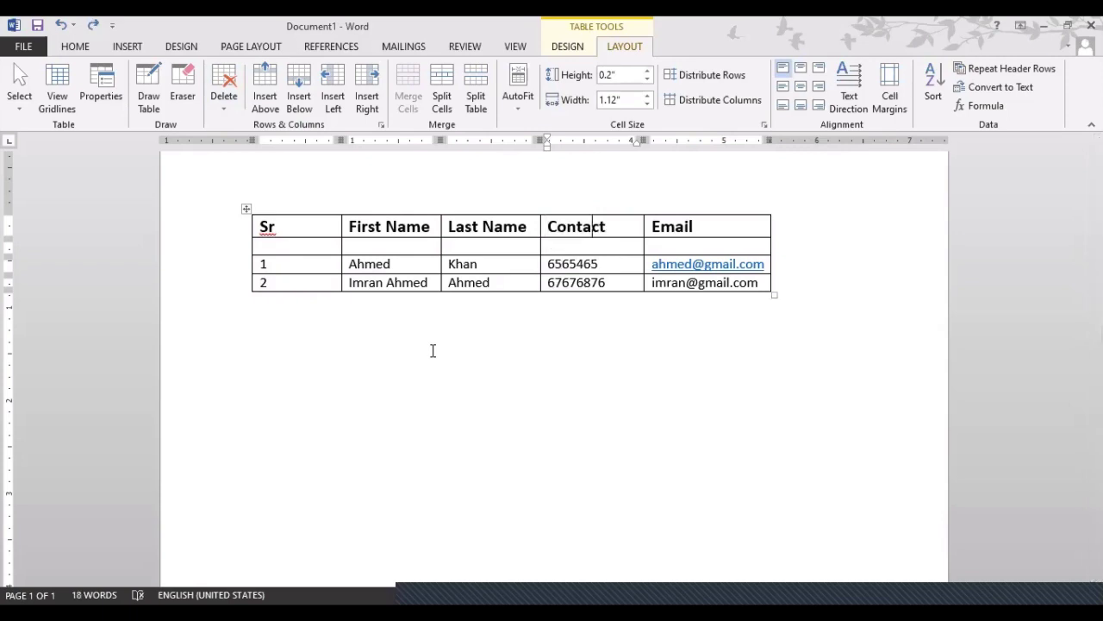
pyautogui.click(229, 114)
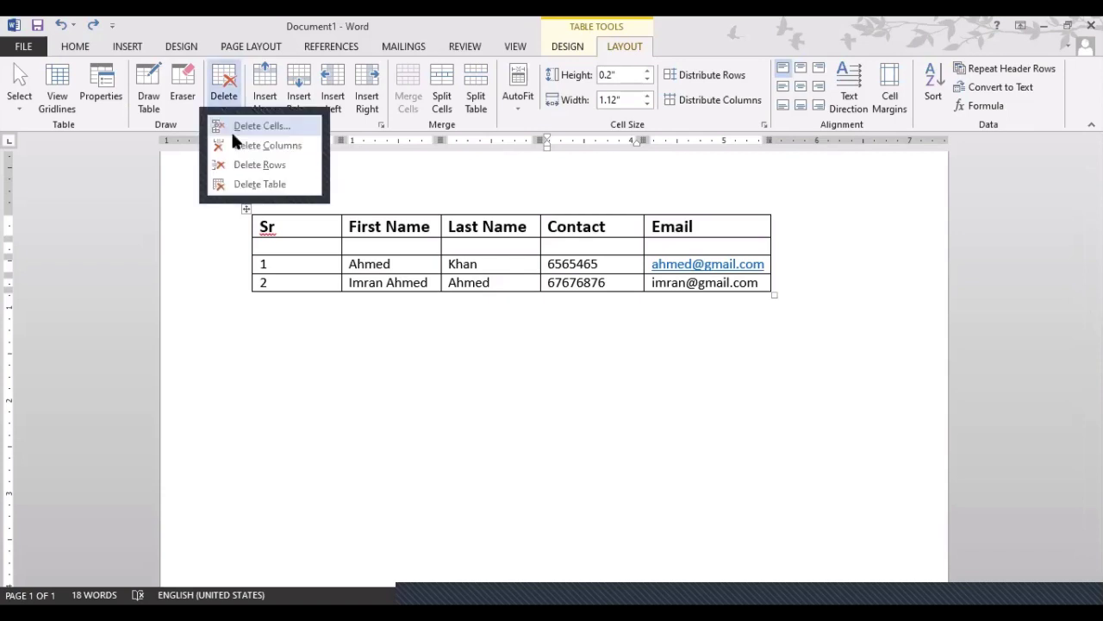
pyautogui.click(231, 130)
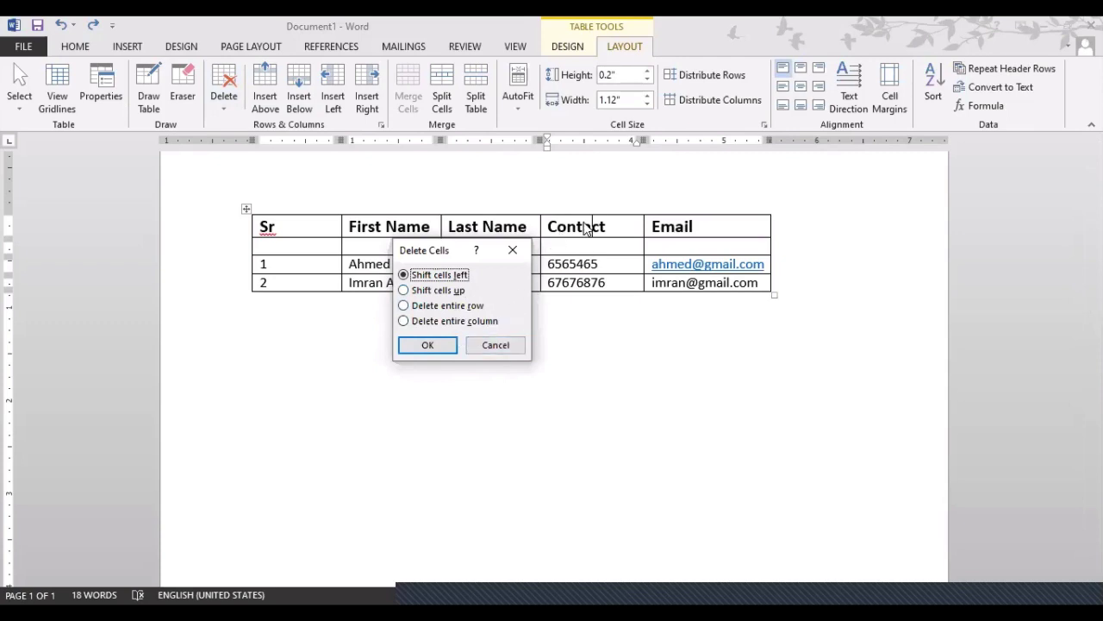
pyautogui.click(496, 344)
pyautogui.press('BackSpace')
pyautogui.press('BackSpace')
pyautogui.press('BackSpace')
pyautogui.press('BackSpace')
pyautogui.press('BackSpace')
pyautogui.press('BackSpace')
pyautogui.press('BackSpace')
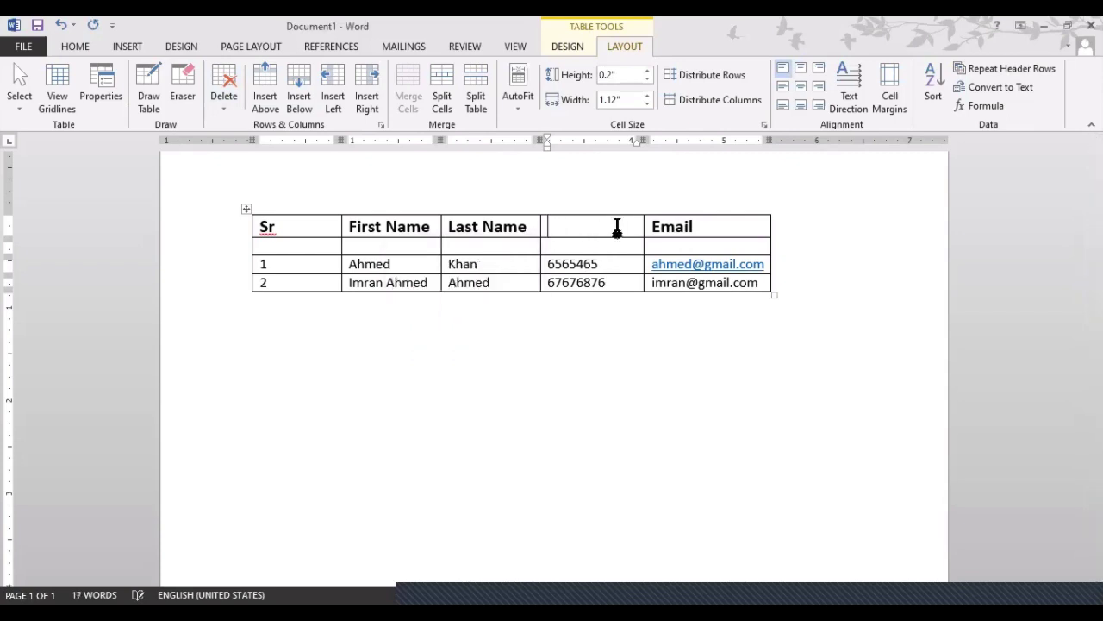
pyautogui.write('Contact')
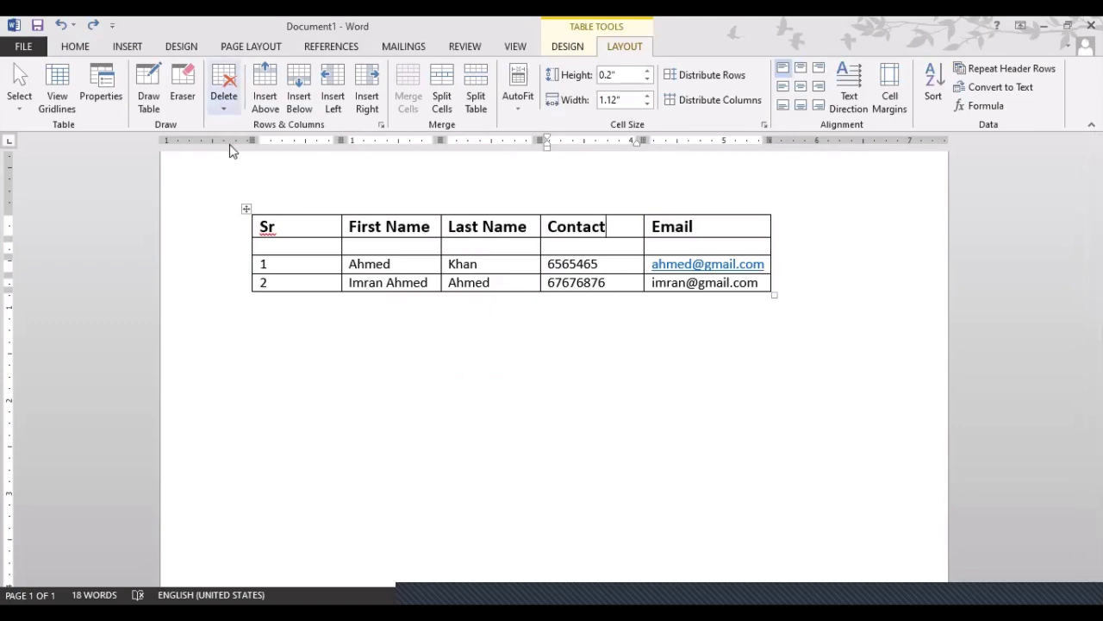
# Add empty rows below the last contact by tabbing out of its e-mail cell
pyautogui.click(224, 97)
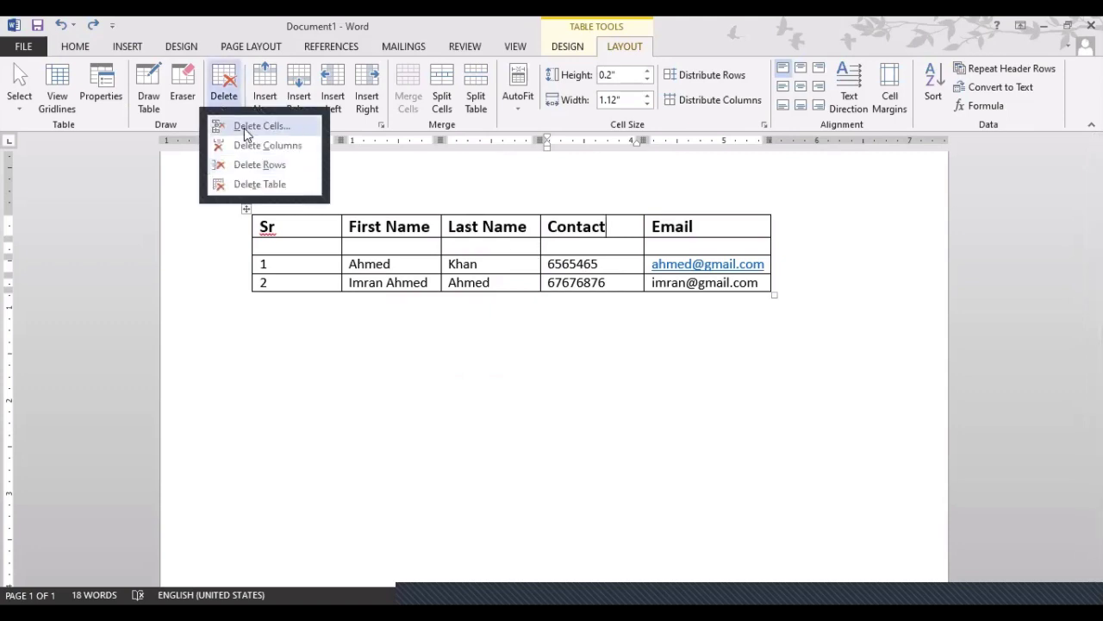
pyautogui.click(407, 24)
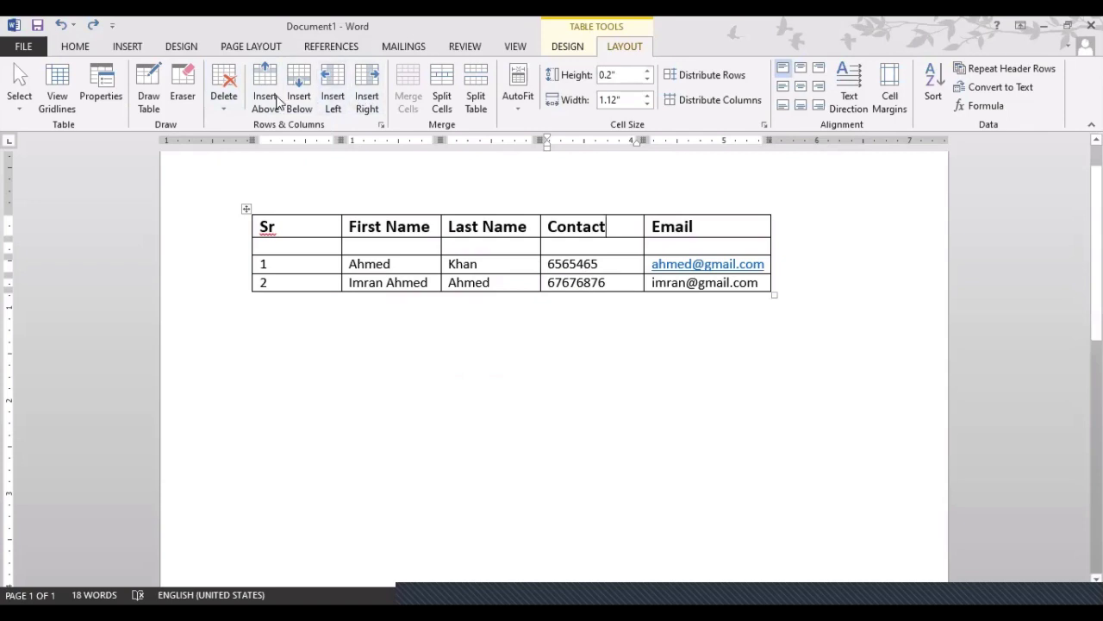
pyautogui.click(757, 283)
pyautogui.press('Tab')
pyautogui.press('Tab')
pyautogui.press('Tab')
pyautogui.press('Tab')
pyautogui.press('Tab')
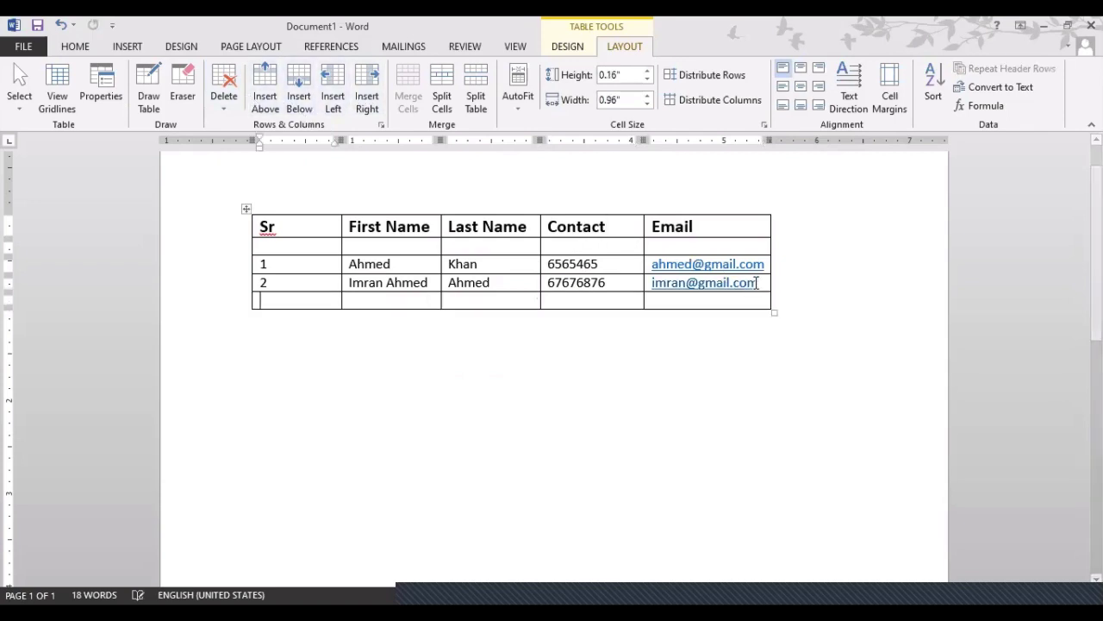
pyautogui.press('Tab')
pyautogui.press('Tab')
pyautogui.press('Tab')
pyautogui.press('Tab')
pyautogui.press('Tab')
pyautogui.press('Tab')
pyautogui.press('Tab')
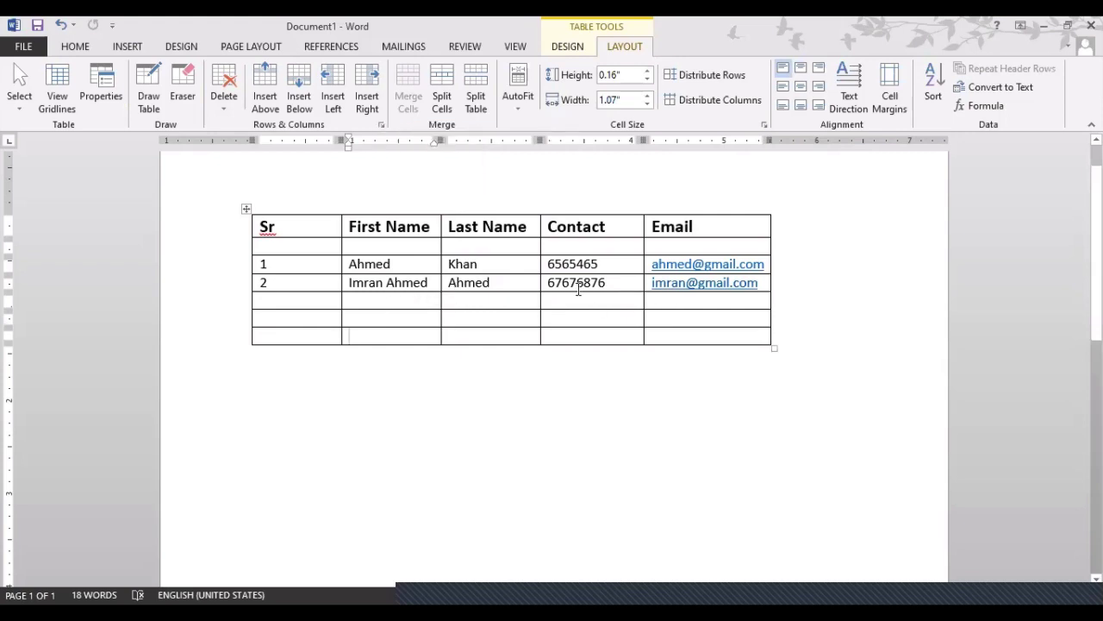
# Merge the bottom 3×3 Last Name-to-Email block into one cell and type 'fgfdgdfgdfgdfgdfgdfg'
pyautogui.moveTo(521, 302); pyautogui.dragTo(678, 336)
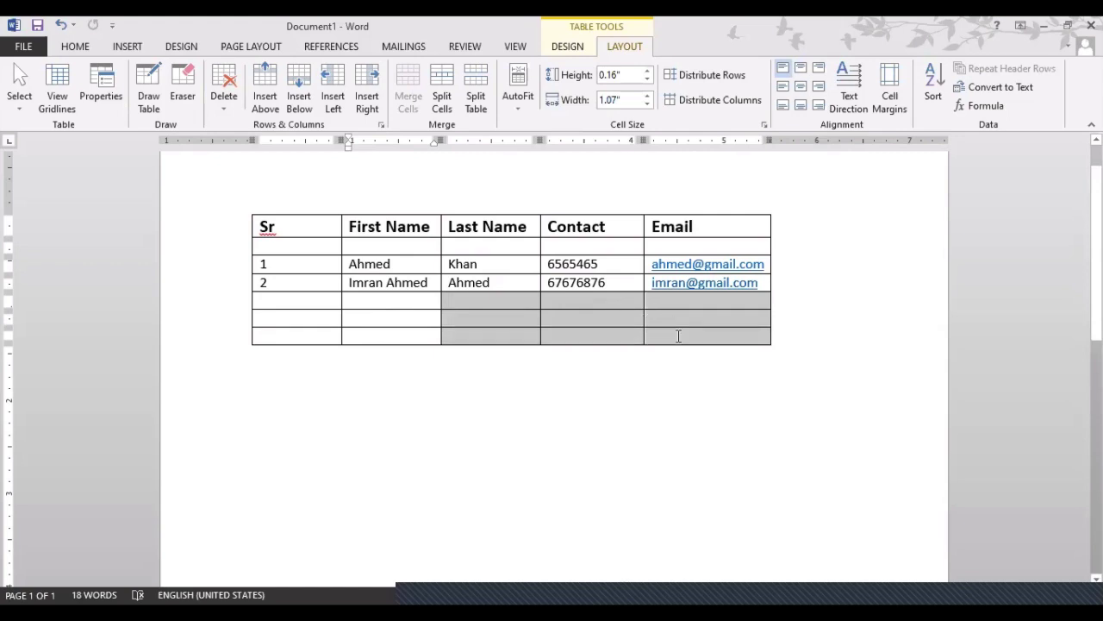
pyautogui.moveTo(678, 336); pyautogui.dragTo(678, 339)
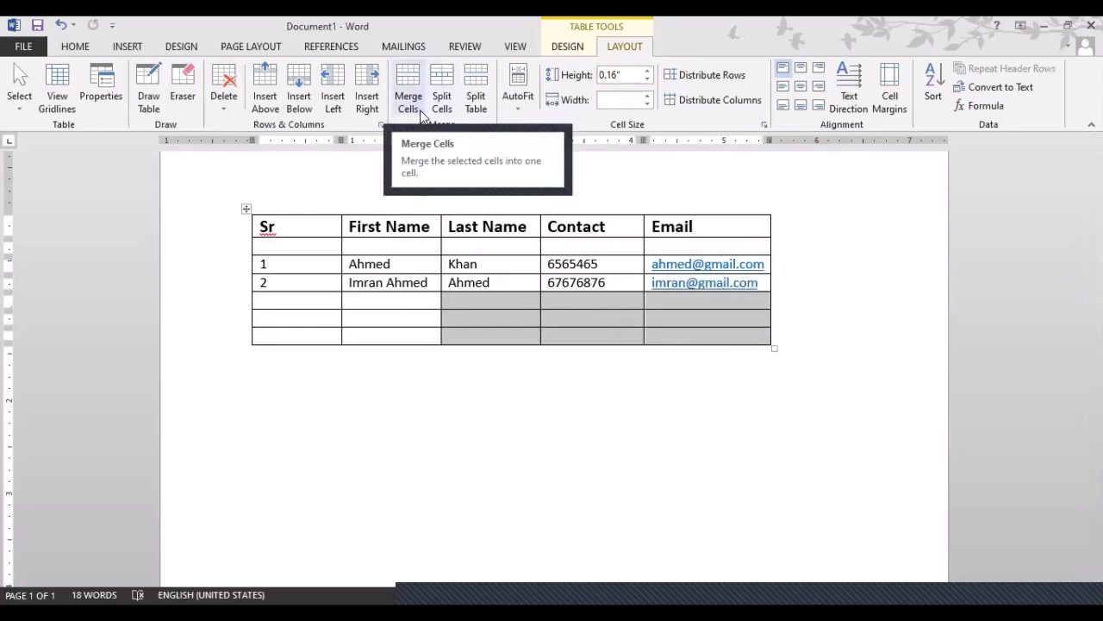
pyautogui.click(514, 322)
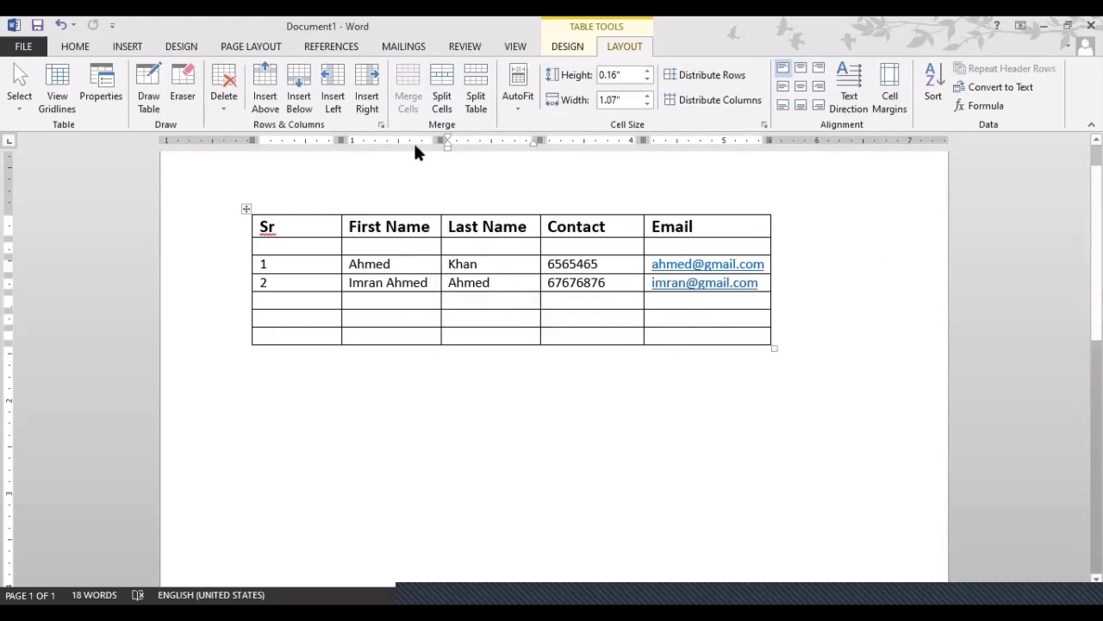
pyautogui.moveTo(488, 301); pyautogui.dragTo(684, 330)
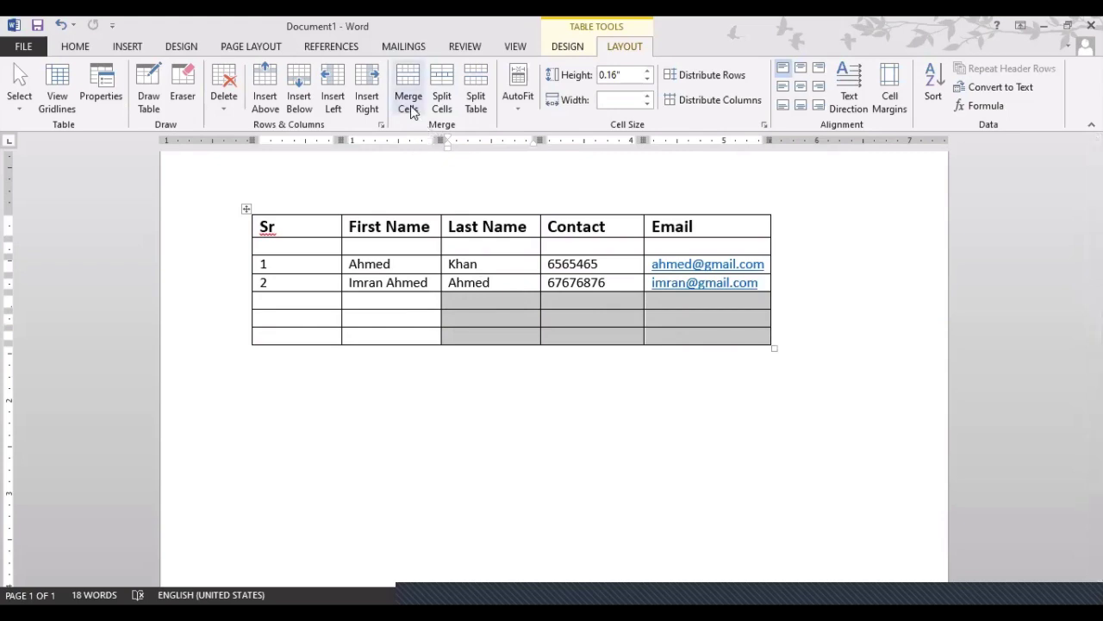
pyautogui.click(410, 104)
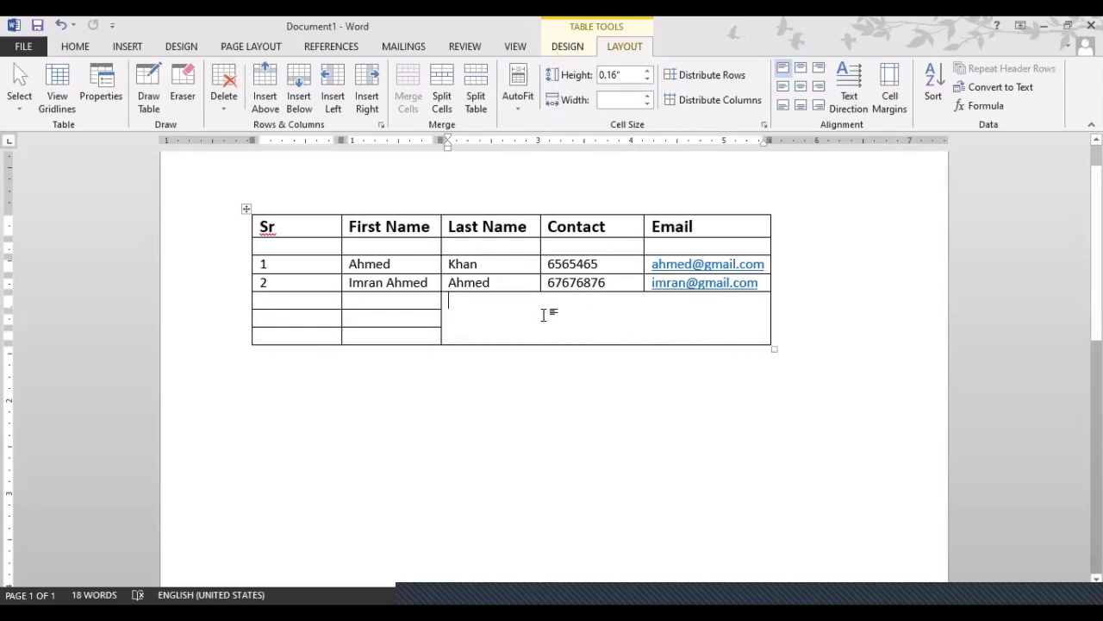
pyautogui.write('fgfdgdfgdfgdfgdfgdfg')
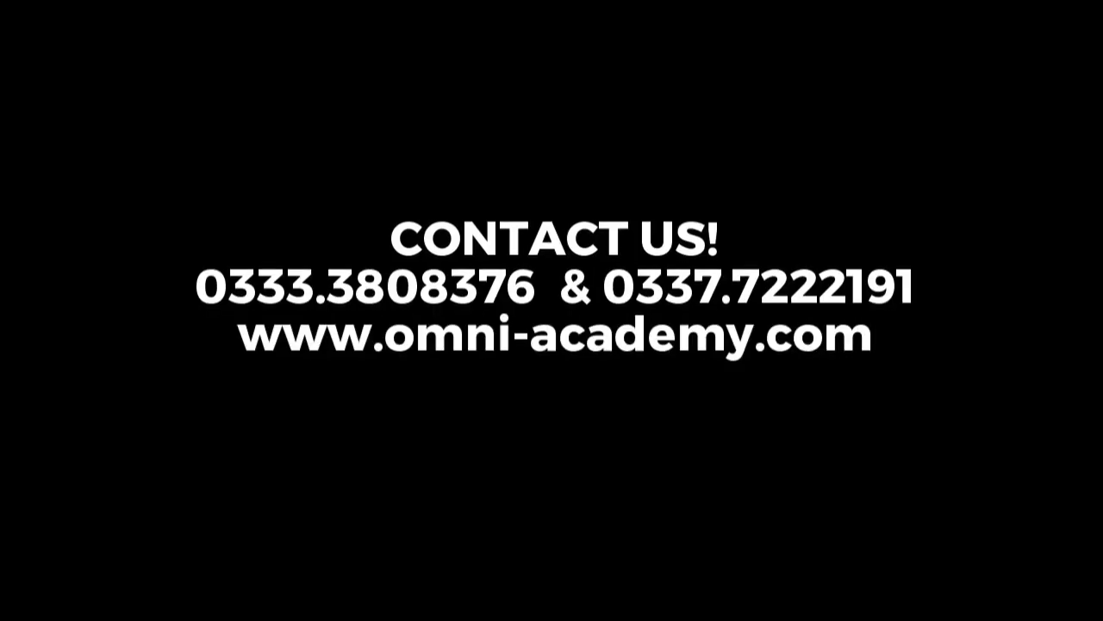